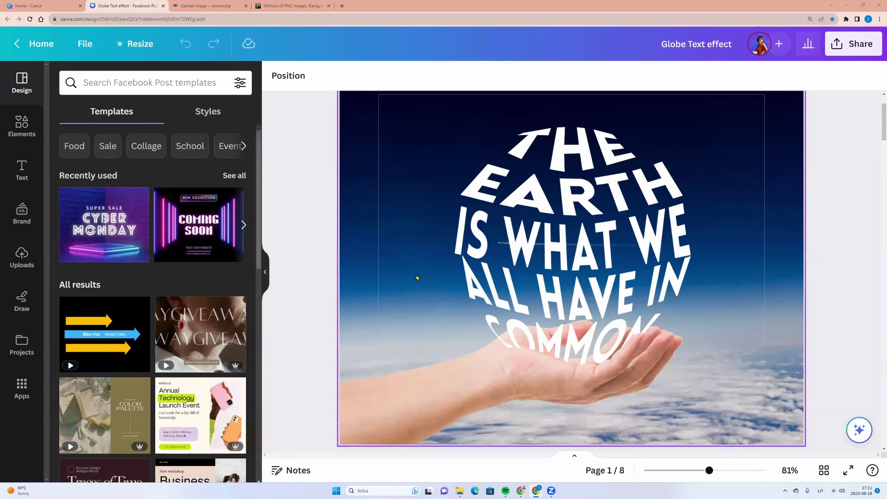
From the Canva home page, create a blank Facebook Post design (940 × 788 px) under Social media
scroll(416, 277, "down", 6)
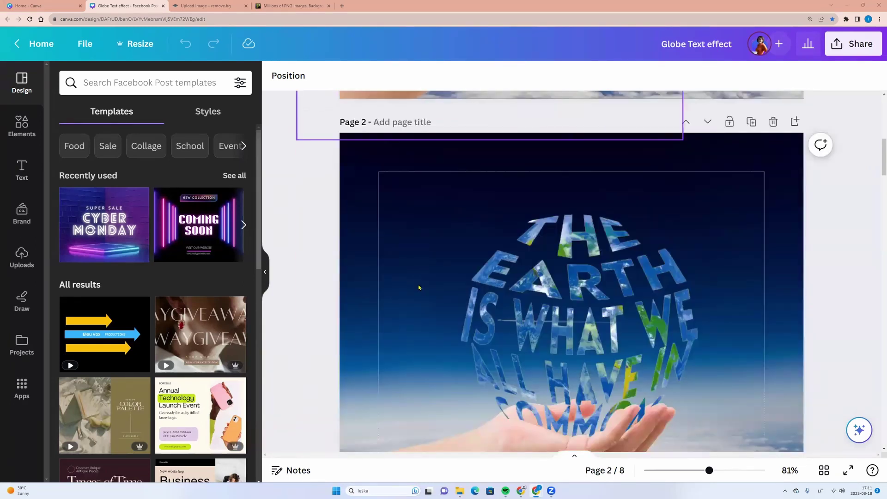
scroll(418, 288, "down", 2)
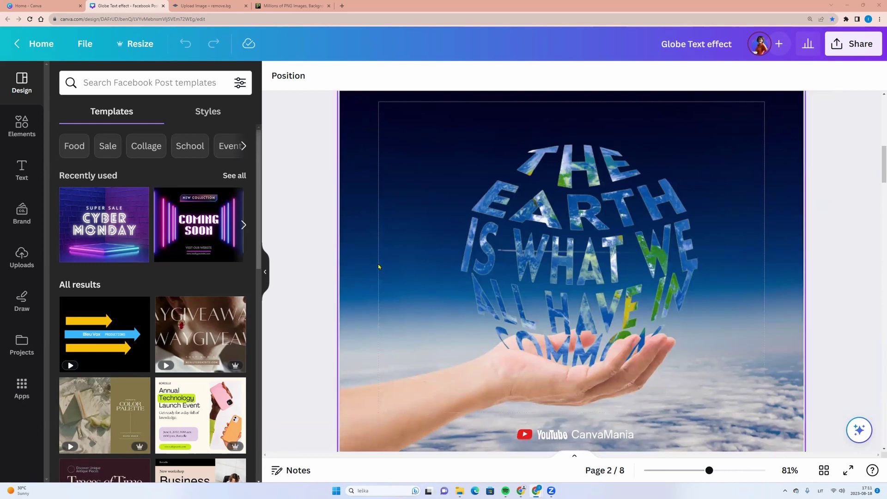
scroll(378, 266, "down", 5)
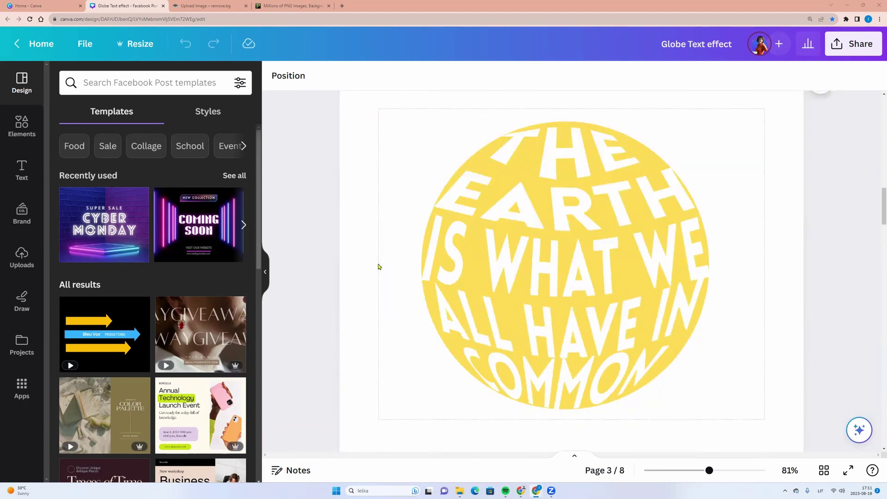
key("ctrl+Page_Up")
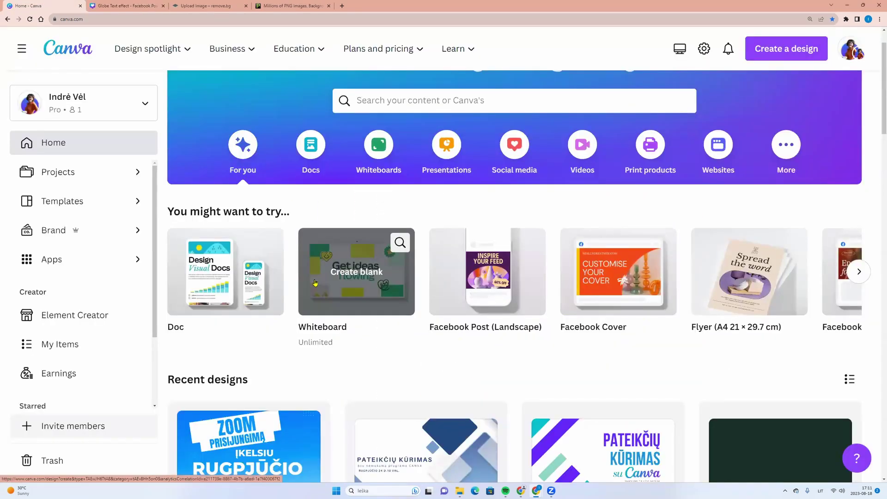
scroll(407, 335, "up", 1)
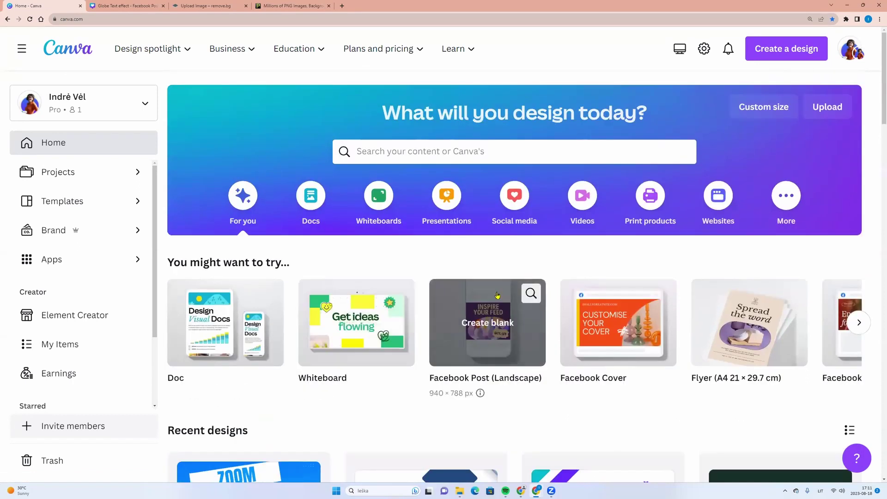
left_click(514, 202)
mouse_move(528, 360)
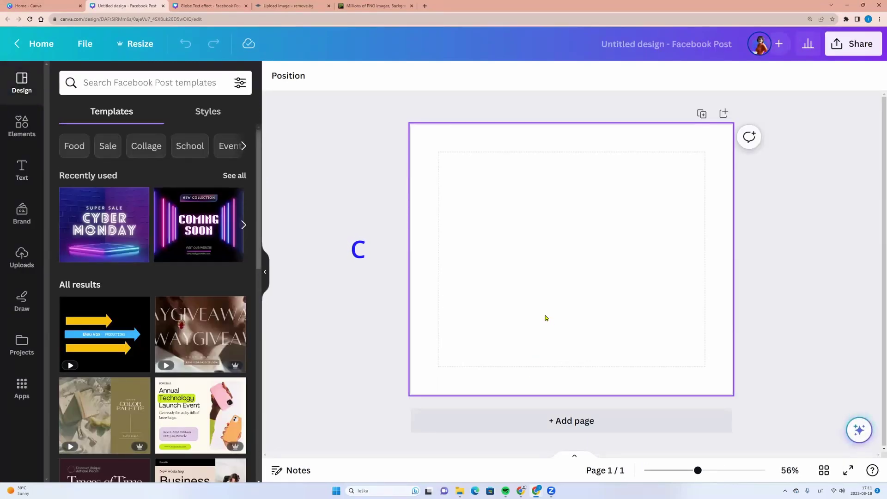
Insert a circle with the C shortcut, then view the Circle shape's info card in Elements > Shapes
key("c")
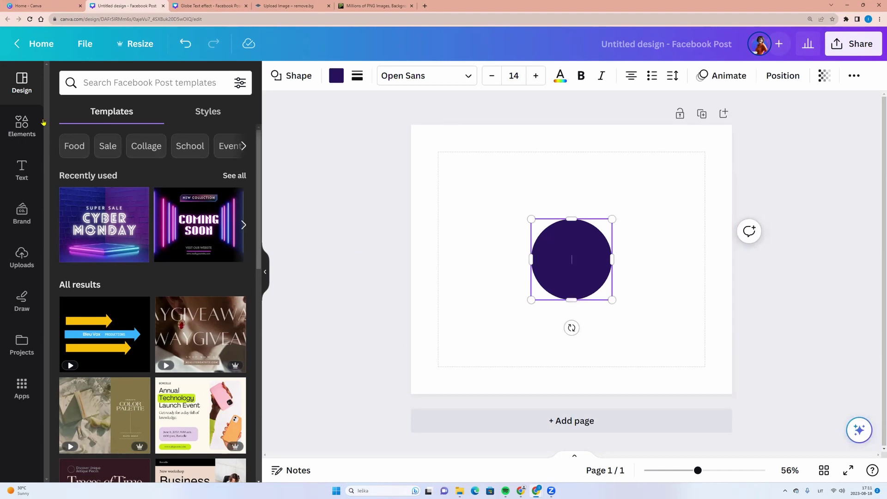
left_click(13, 124)
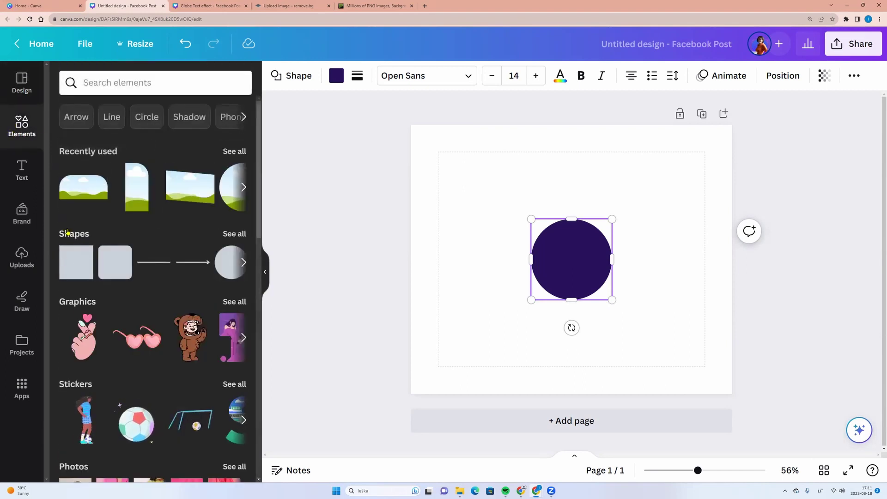
left_click(239, 234)
scroll(178, 249, "down", 5)
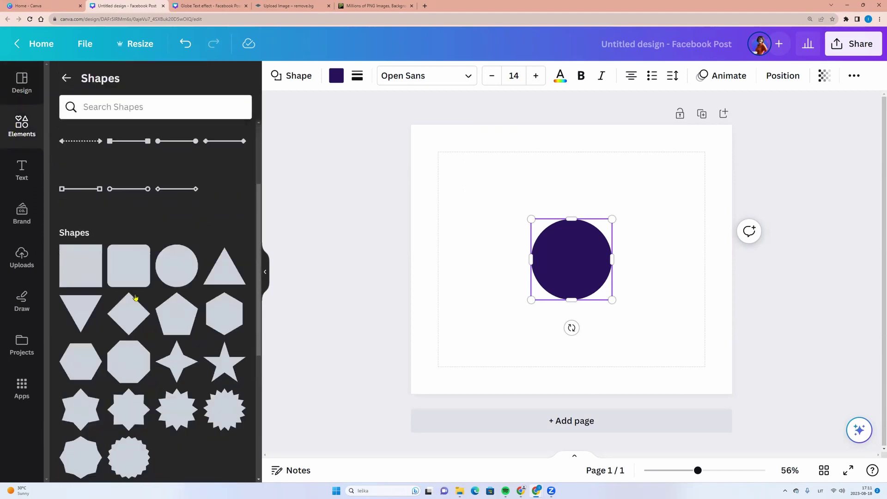
left_click(188, 248)
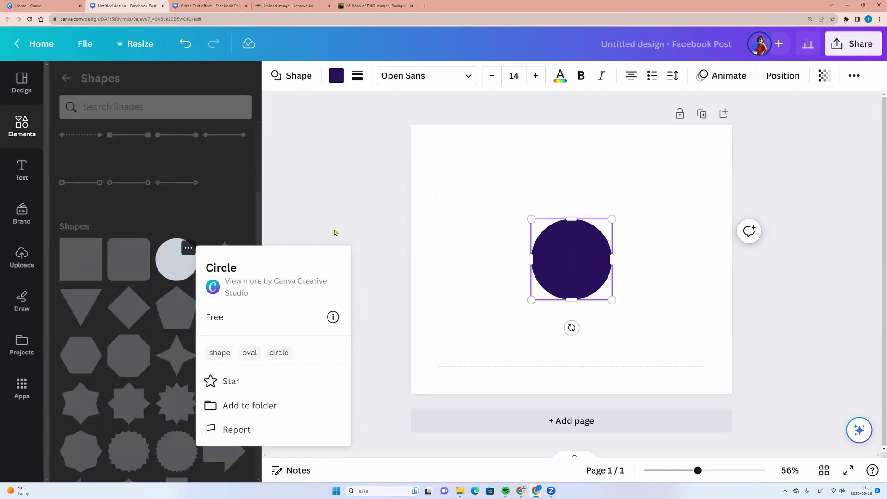
left_click(593, 272)
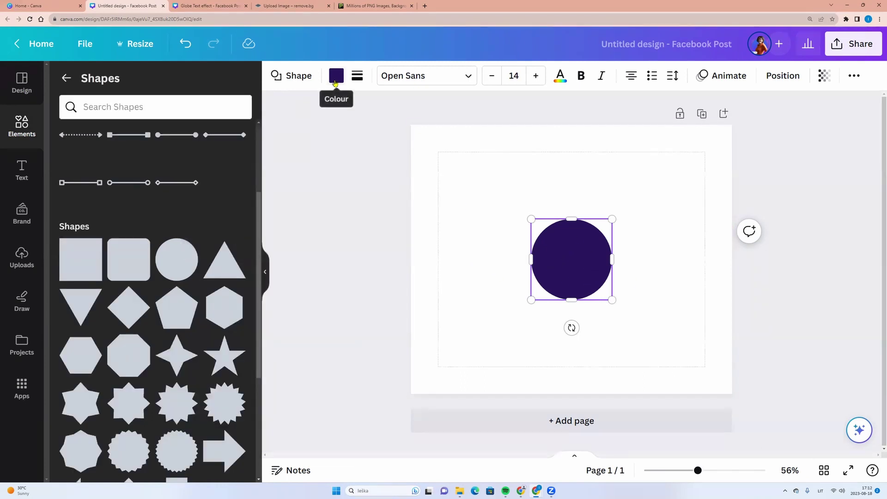
Colour the circle yellow from the default colours
left_click(336, 76)
scroll(112, 286, "down", 20)
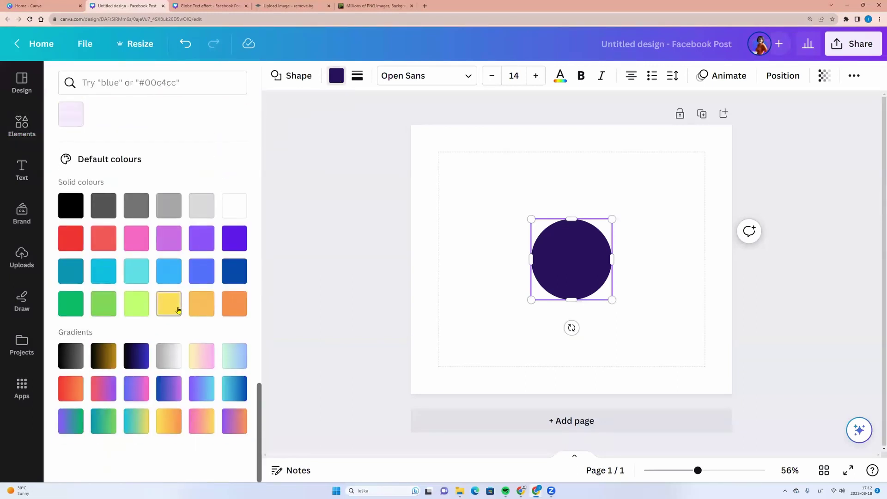
left_click(176, 309)
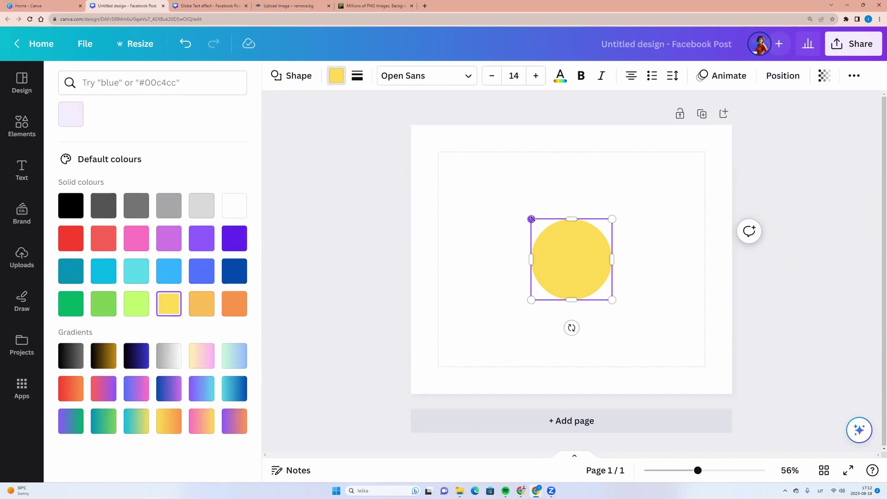
Enlarge the circle to fill most of the page and centre it
left_click_drag(531, 219, 487, 174)
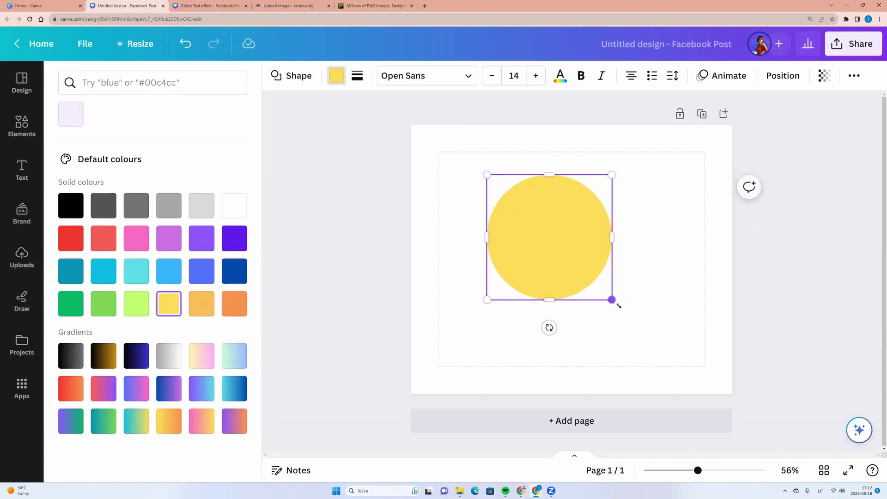
left_click_drag(618, 305, 693, 381)
left_click_drag(587, 261, 568, 246)
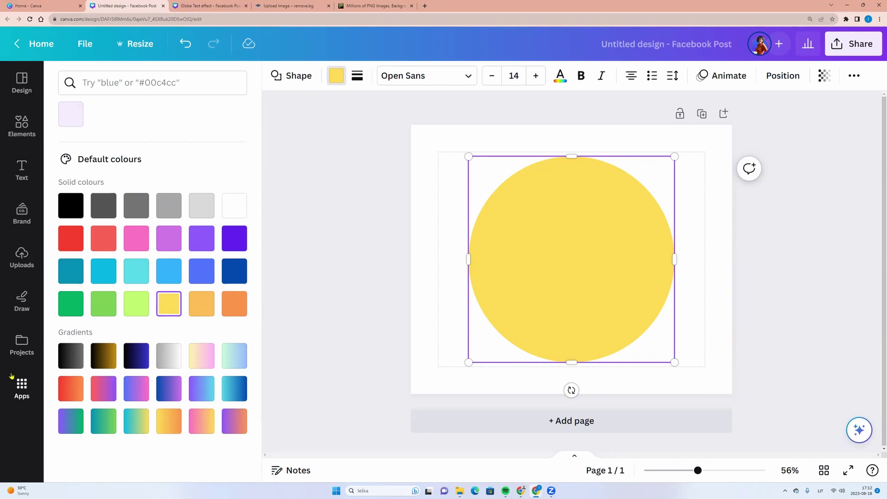
Search Apps for 'typecraft' and launch the TypeCraft app
left_click(20, 385)
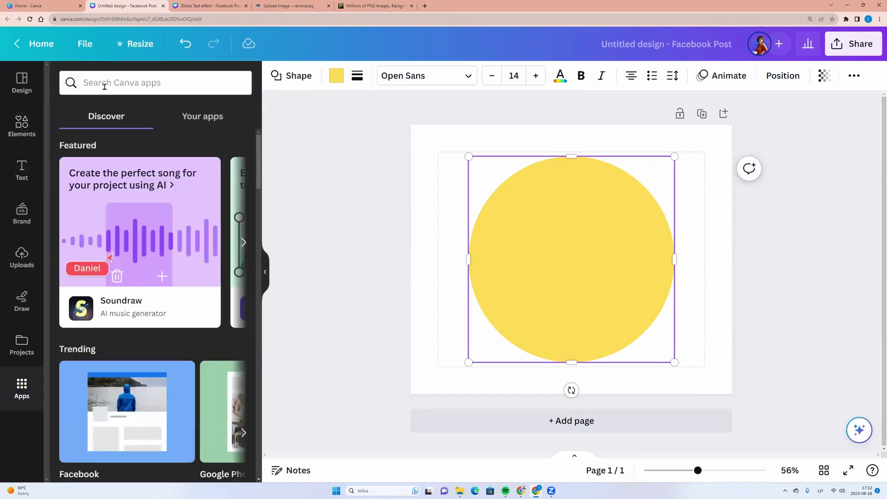
type("type")
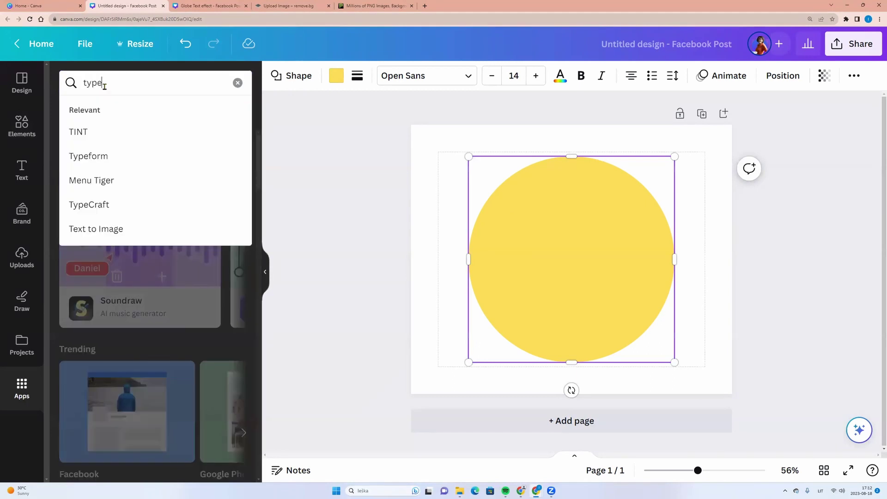
type("cr")
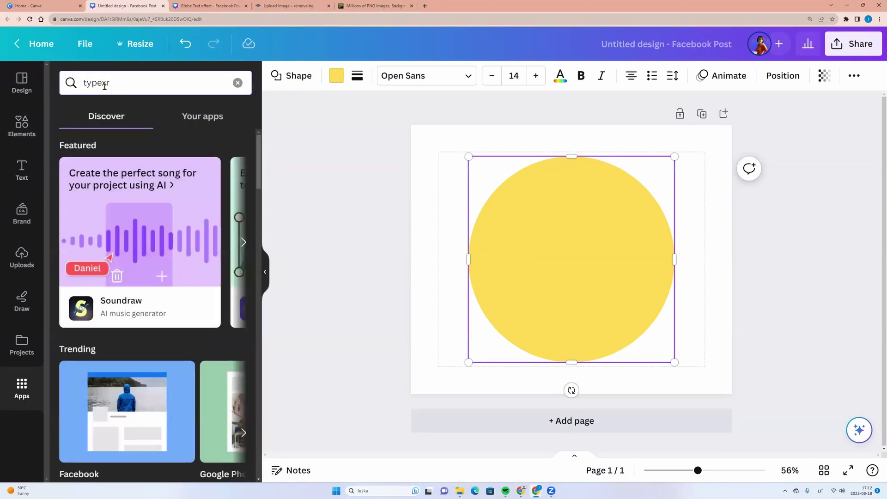
type("aft")
key("Return")
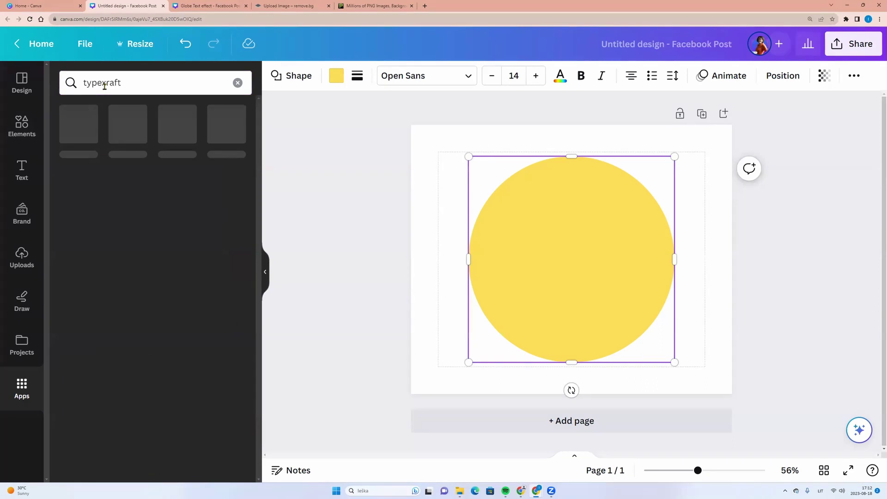
left_click(93, 114)
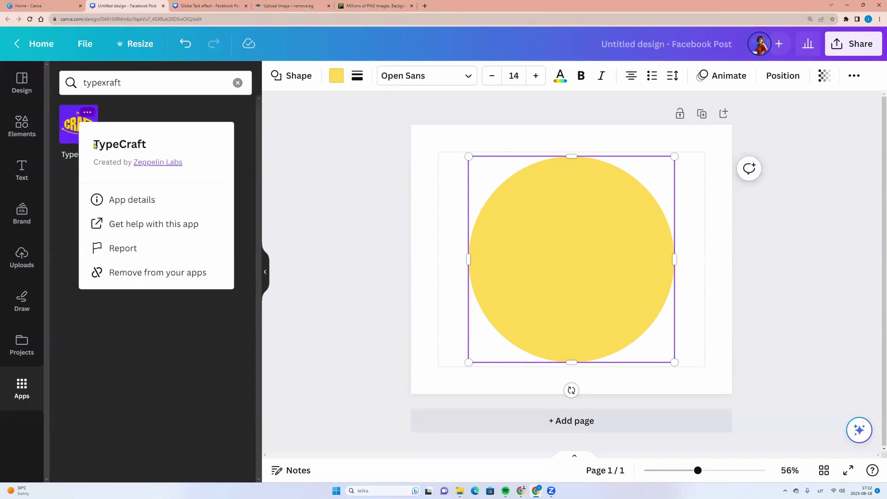
left_click(69, 138)
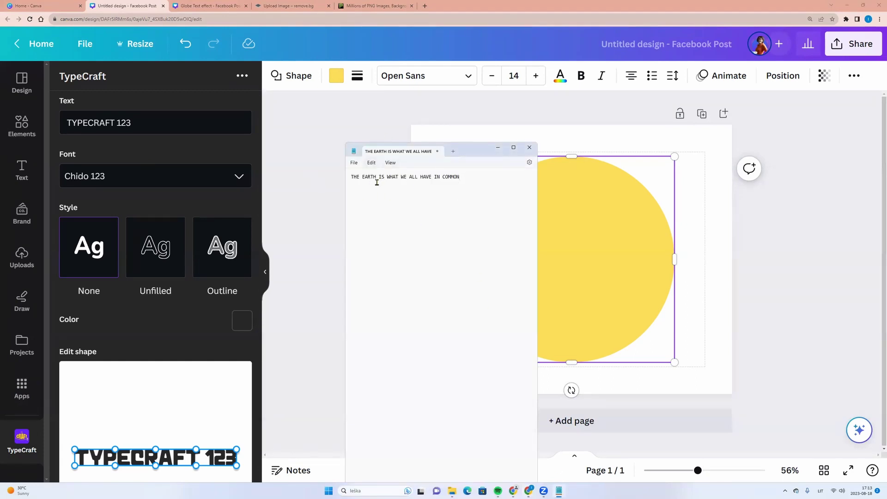
Change the TypeCraft text from TYPECRAFT 123 to THE, in the Lovelo Black 123 font
double_click(351, 177)
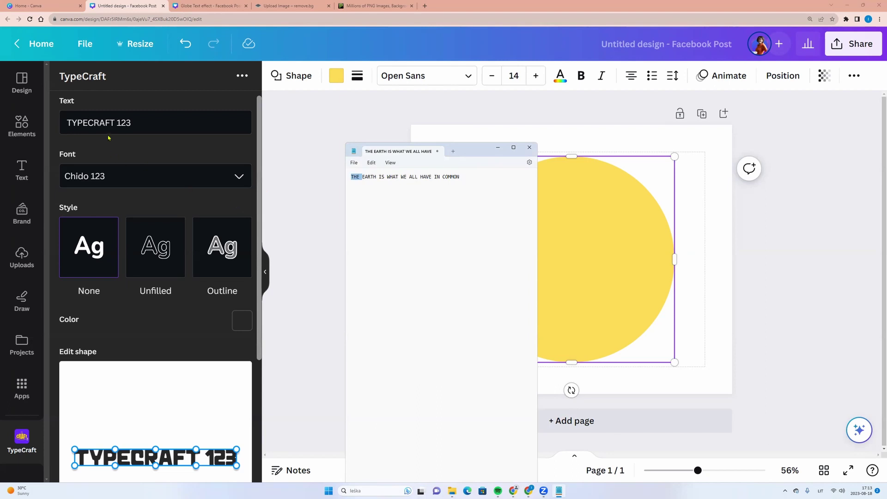
left_click(100, 117)
left_click_drag(154, 125, 67, 108)
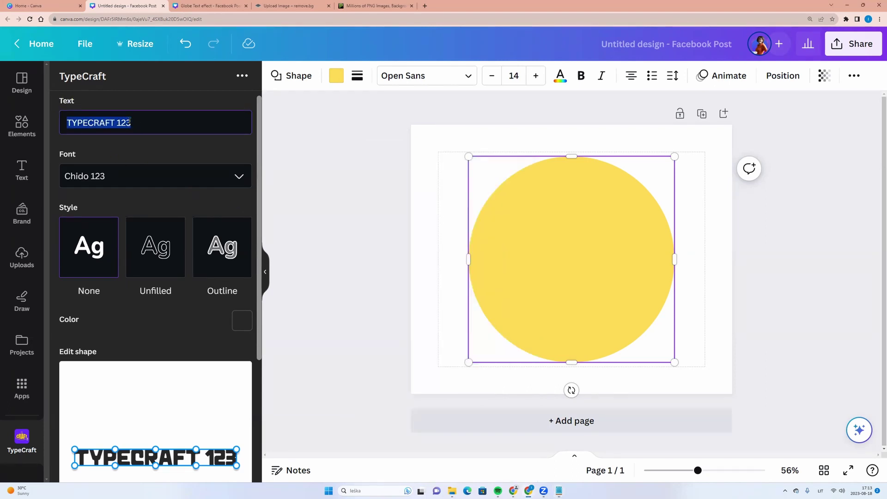
type("THE")
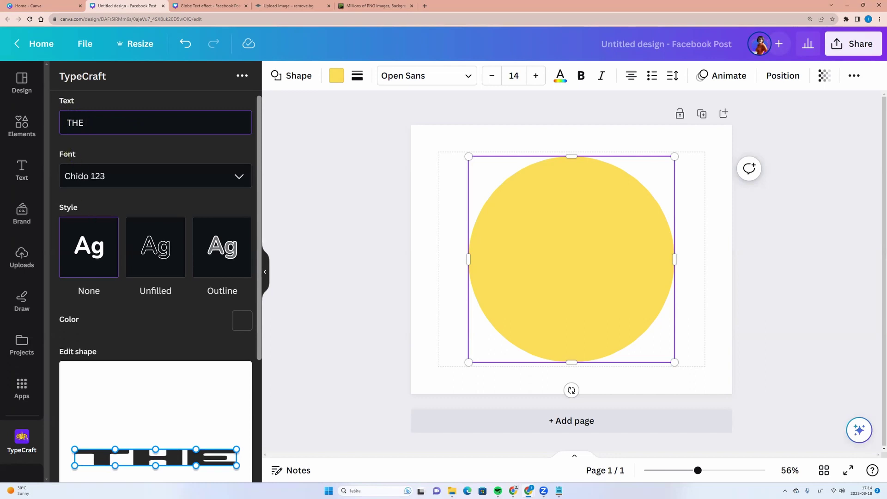
left_click(107, 174)
type("lov")
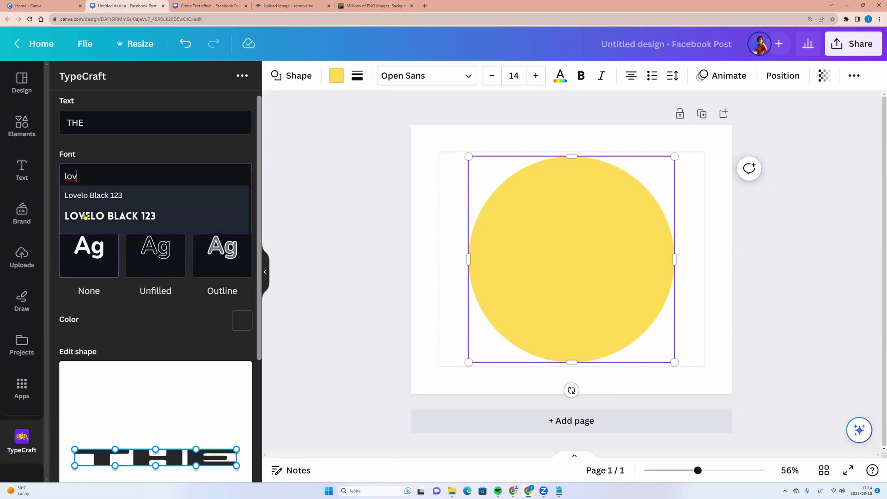
left_click(105, 217)
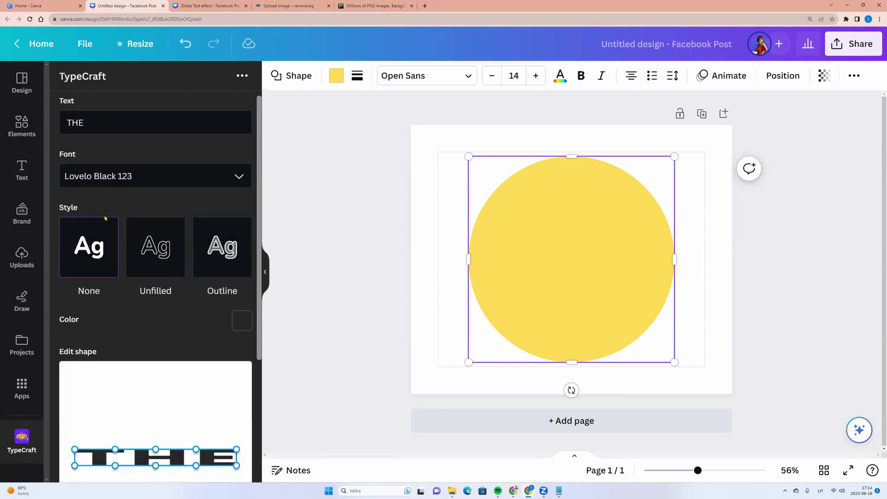
Set the THE text colour to white (#ffffff)
scroll(164, 264, "down", 2)
left_click(246, 221)
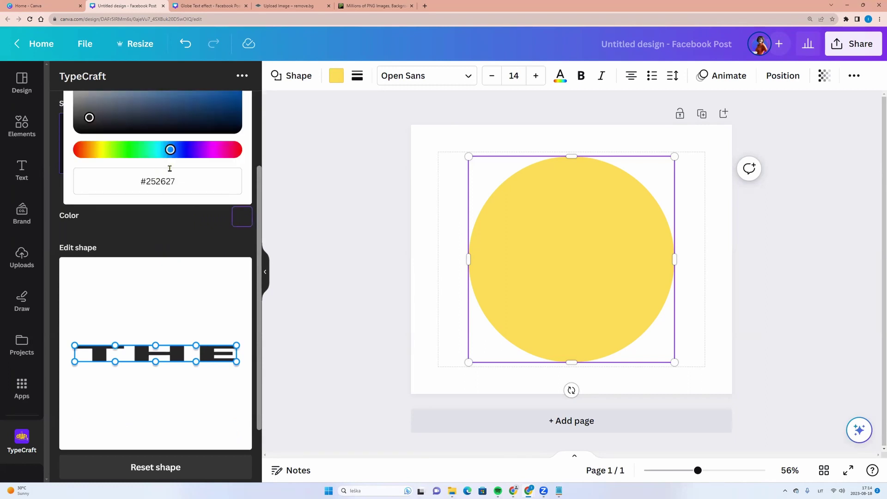
scroll(169, 168, "up", 2)
left_click_drag(89, 186, 65, 137)
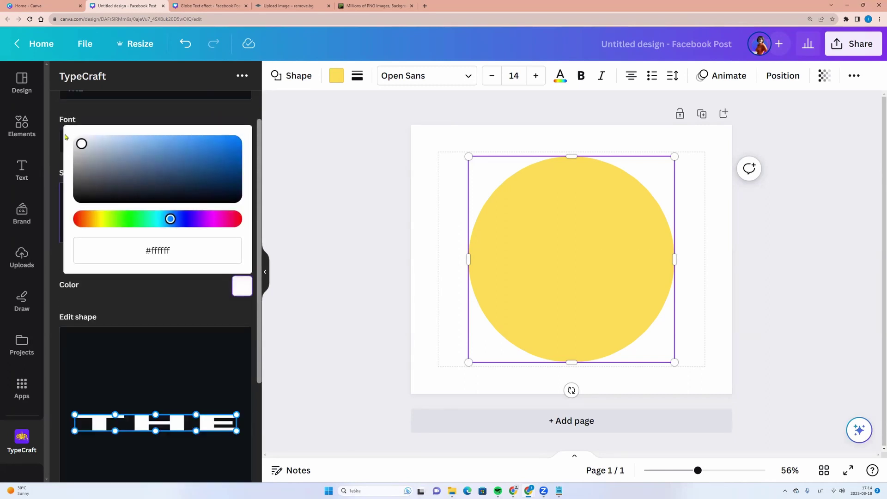
left_click(132, 292)
scroll(130, 290, "down", 2)
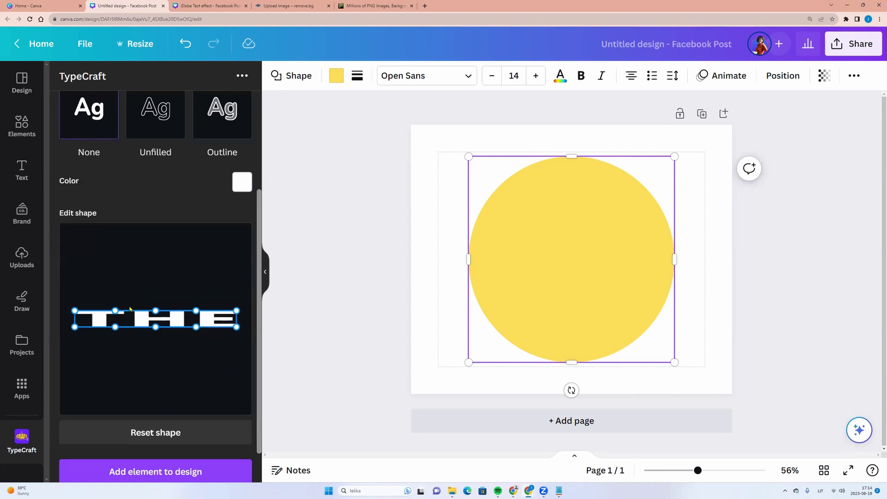
scroll(127, 358, "down", 1)
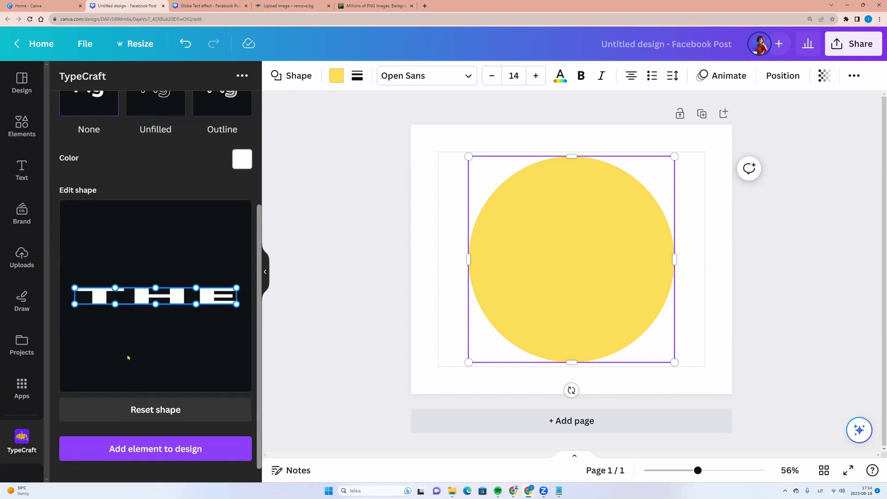
Add the arched white THE to the circle, widen it, and duplicate it into stacked copies
left_click(150, 442)
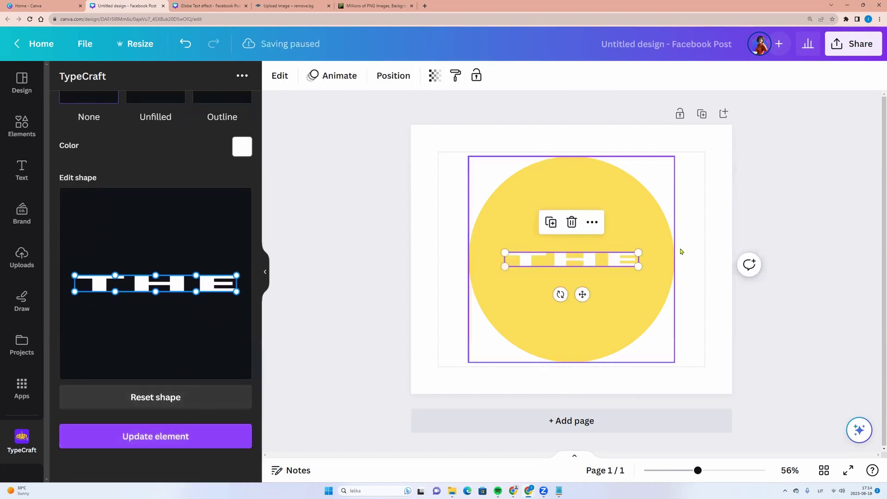
left_click_drag(638, 252, 665, 246)
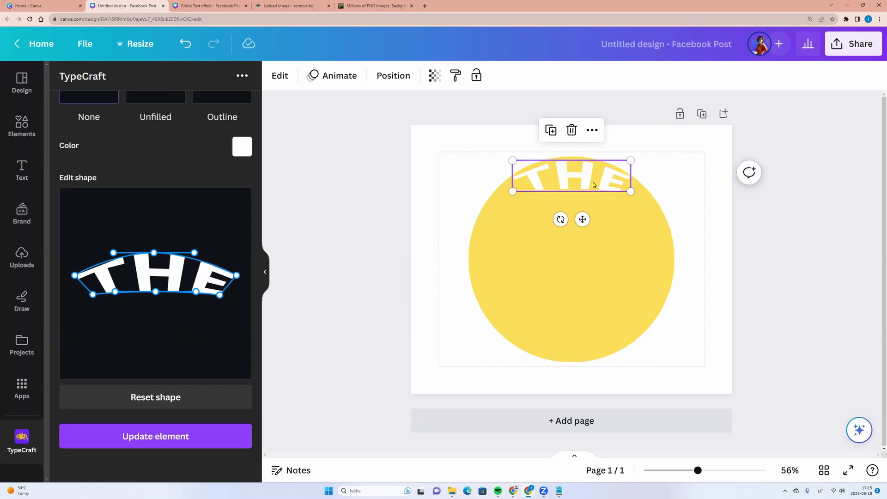
key("ctrl+d")
left_click_drag(593, 185, 584, 206)
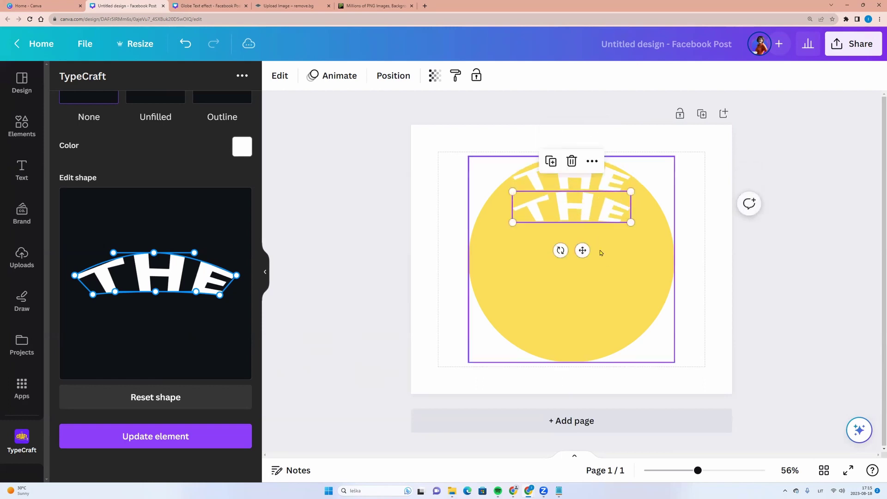
key("ctrl+d")
key("ctrl+d")
key("ctrl+d")
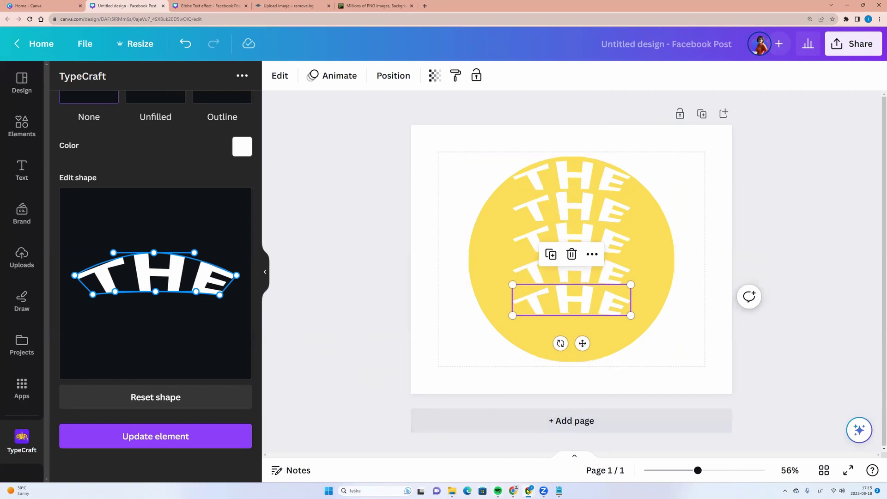
left_click(557, 212)
Replace the second THE line with EARTH copied from the notes
mouse_move(559, 491)
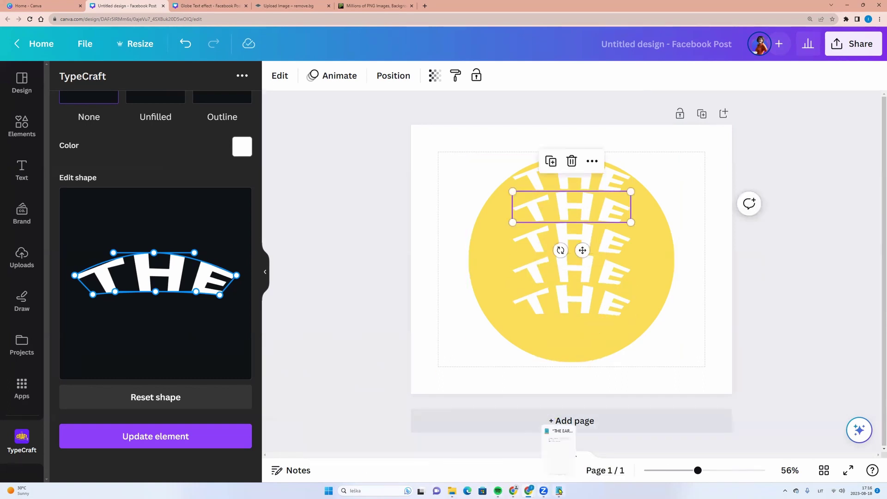
left_click(559, 491)
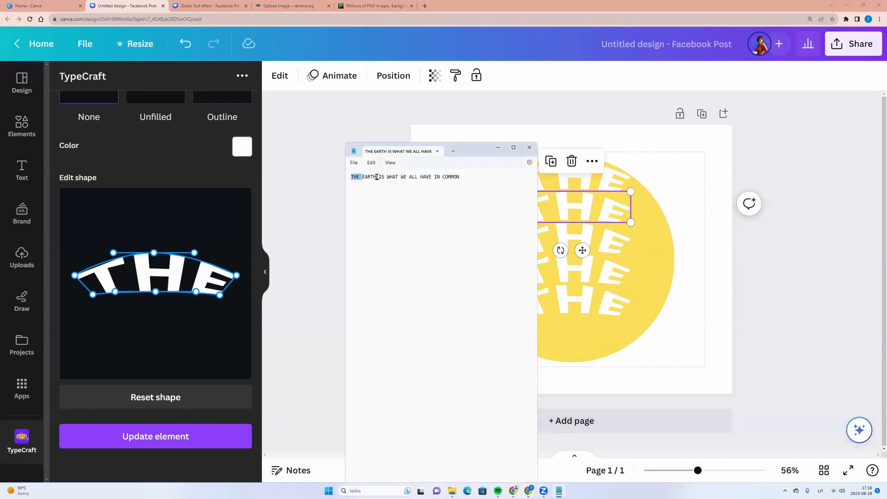
double_click(364, 177)
key("ctrl+c")
left_click(556, 216)
scroll(112, 228, "up", 4)
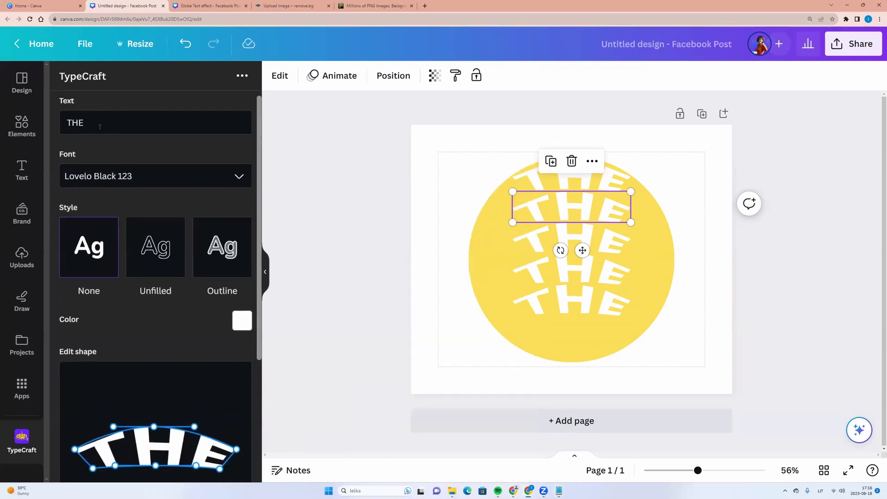
double_click(100, 127)
key("ctrl+v")
scroll(139, 268, "down", 4)
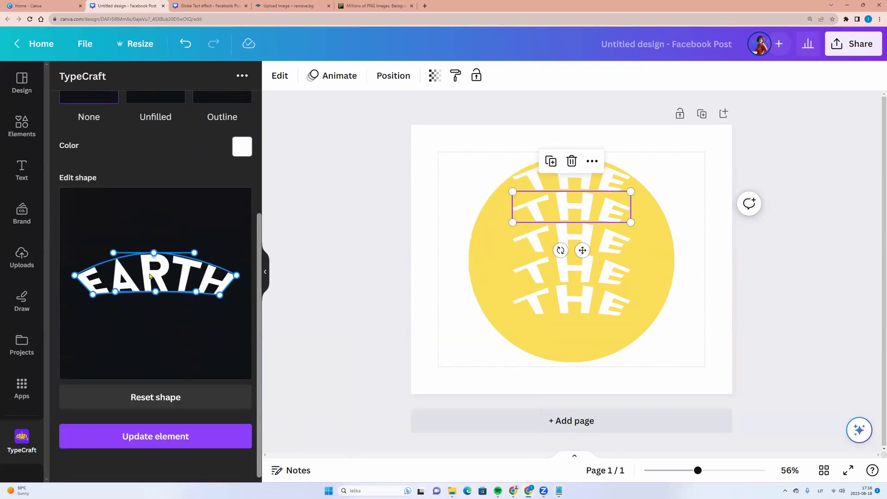
left_click(158, 440)
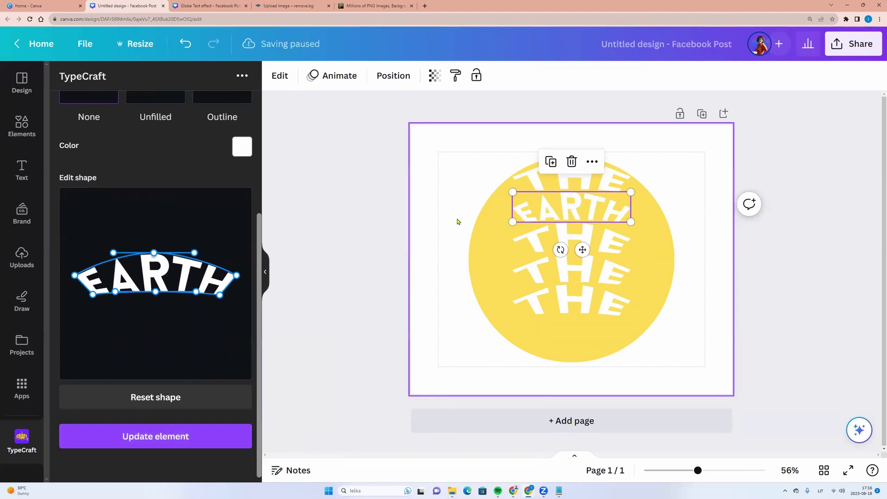
Enlarge EARTH and reshape its arch with a wider base and flatter top
left_click_drag(512, 221, 502, 228)
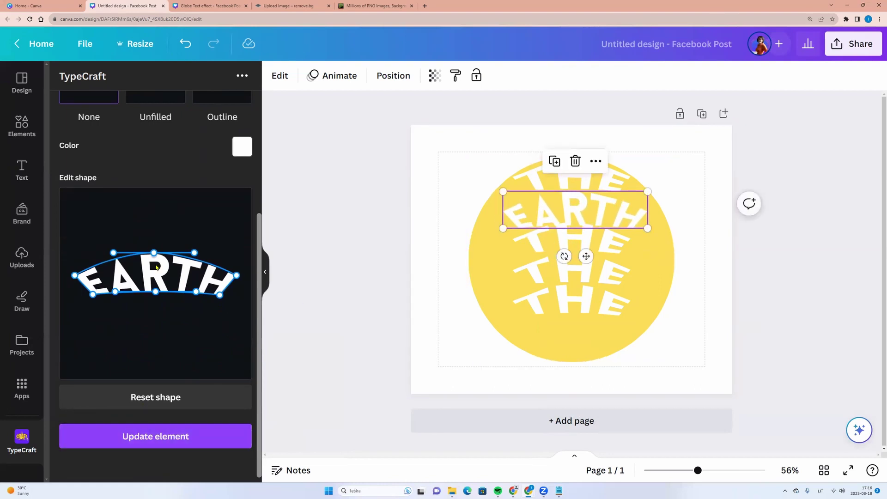
left_click_drag(93, 294, 65, 296)
left_click_drag(220, 294, 245, 296)
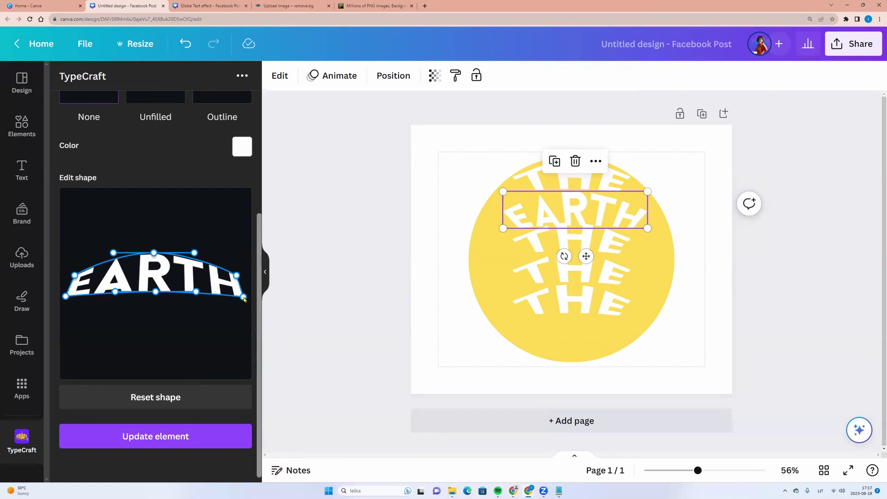
left_click(173, 438)
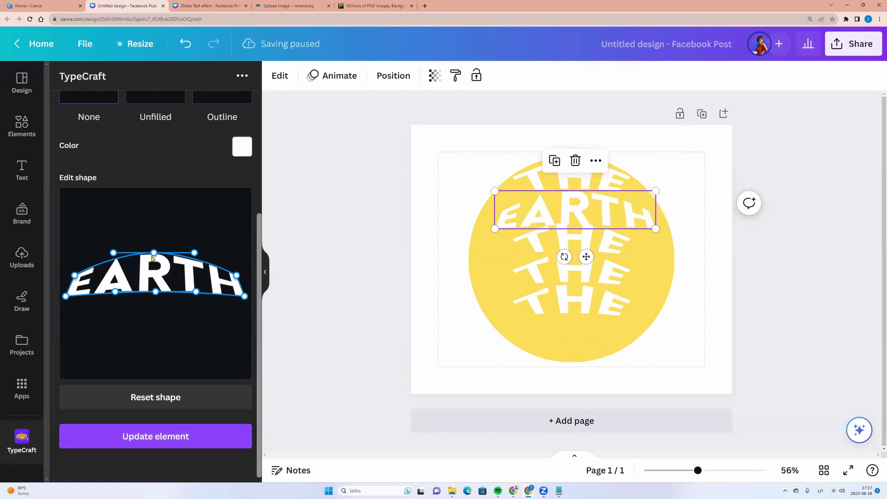
left_click_drag(154, 253, 155, 304)
left_click(153, 437)
left_click_drag(152, 268, 152, 276)
left_click(155, 437)
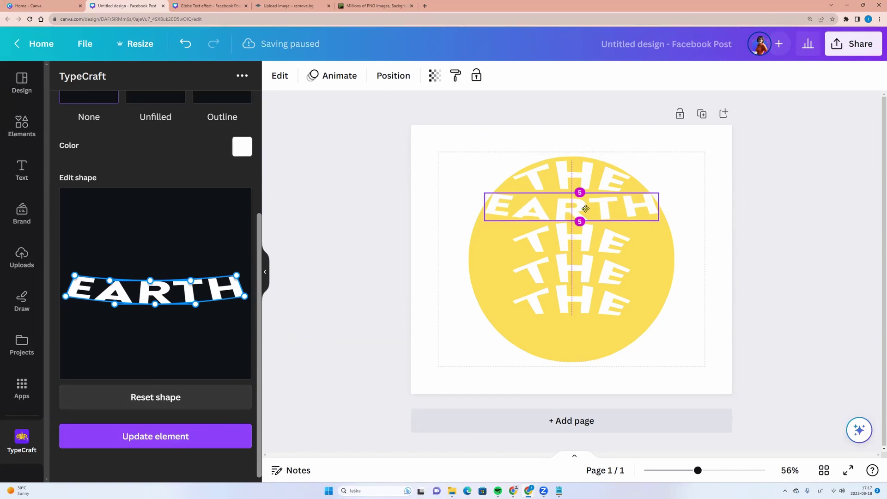
Replace the third line with IS WHAT WE from the notes
left_click(572, 238)
key("alt+Tab")
left_click_drag(378, 177, 408, 178)
key("ctrl+c")
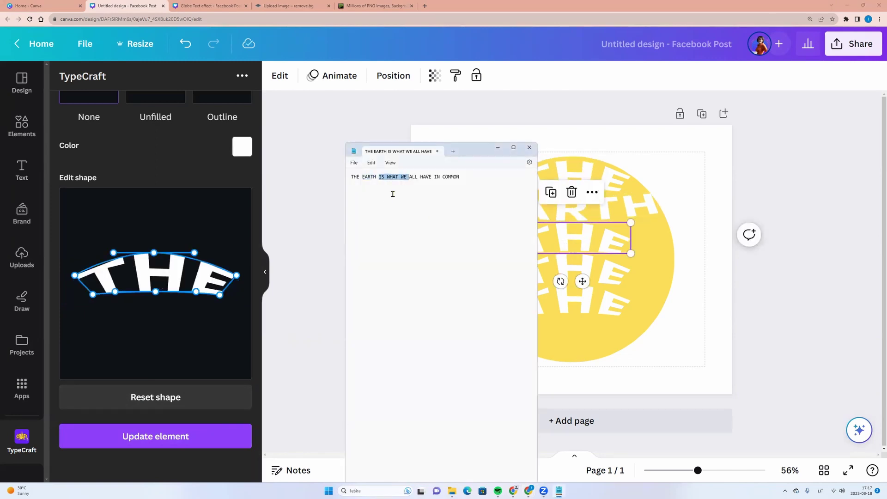
scroll(138, 247, "up", 4)
left_click(151, 122)
key("ctrl+a")
key("ctrl+v")
scroll(153, 231, "down", 4)
left_click(175, 437)
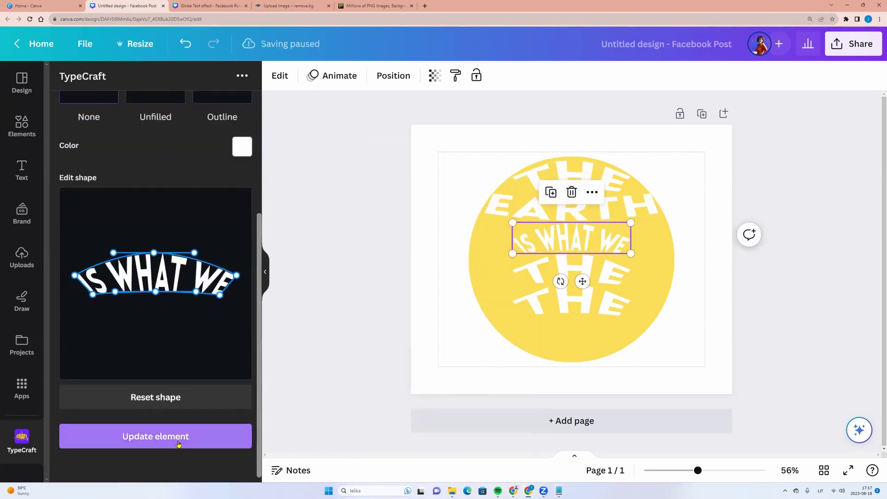
Flatten the IS WHAT WE arch and enlarge it across the circle
left_click_drag(154, 252, 152, 307)
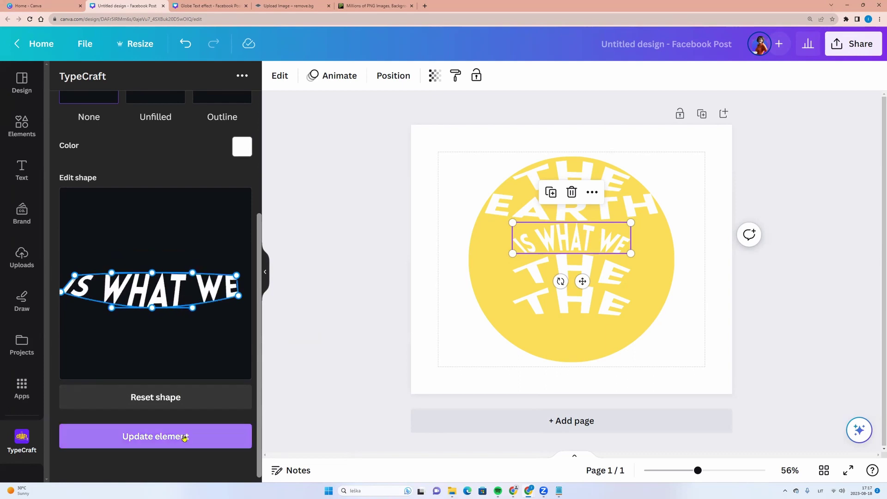
left_click(156, 436)
left_click_drag(638, 252, 668, 265)
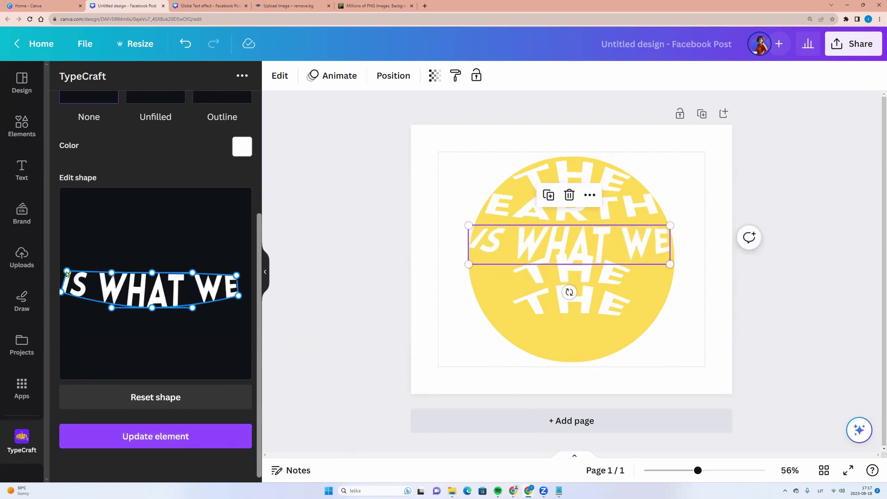
left_click(173, 435)
Replace the fourth line with ALL HAVE IN from the notes
left_click(572, 300)
key("alt+Tab")
left_click_drag(402, 176, 444, 177)
key("ctrl+c")
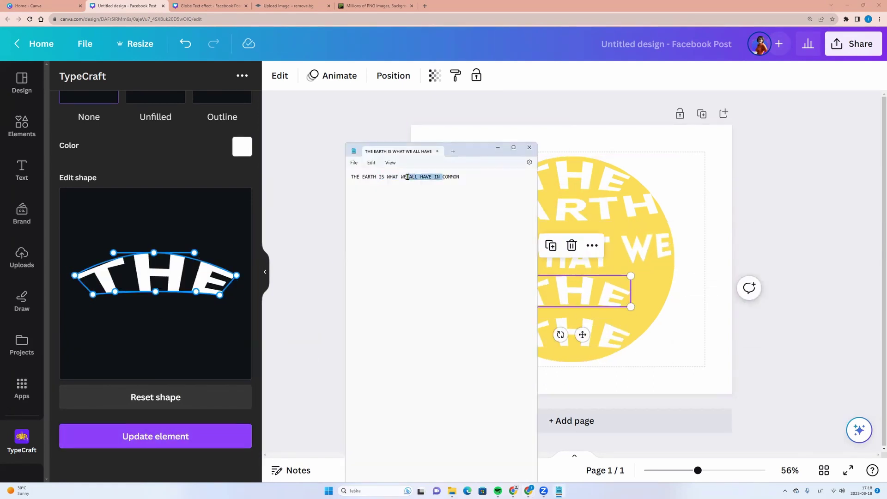
key("alt+Tab")
key("ctrl+v")
left_click(156, 436)
Change the bottom line to COMMON, re-apply the ALL HAVE IN shape, and check each line
left_click(571, 342)
key("ctrl+v")
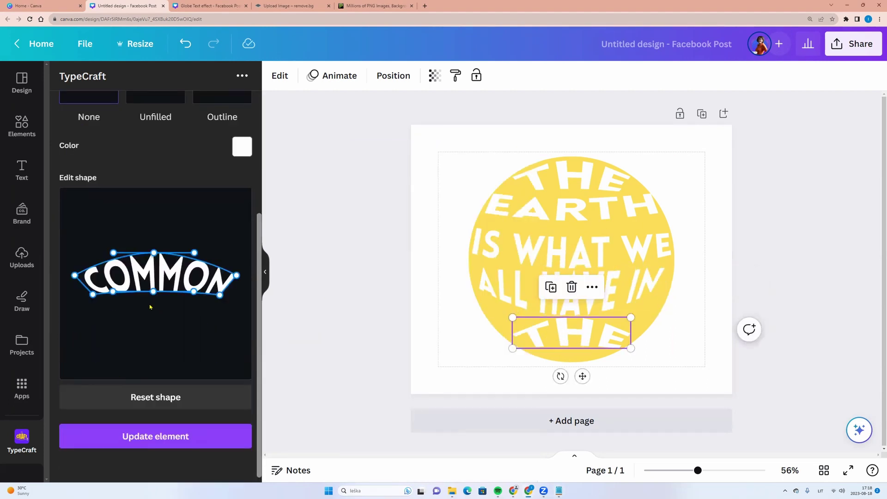
left_click(155, 436)
left_click(572, 295)
left_click(155, 437)
left_click(572, 247)
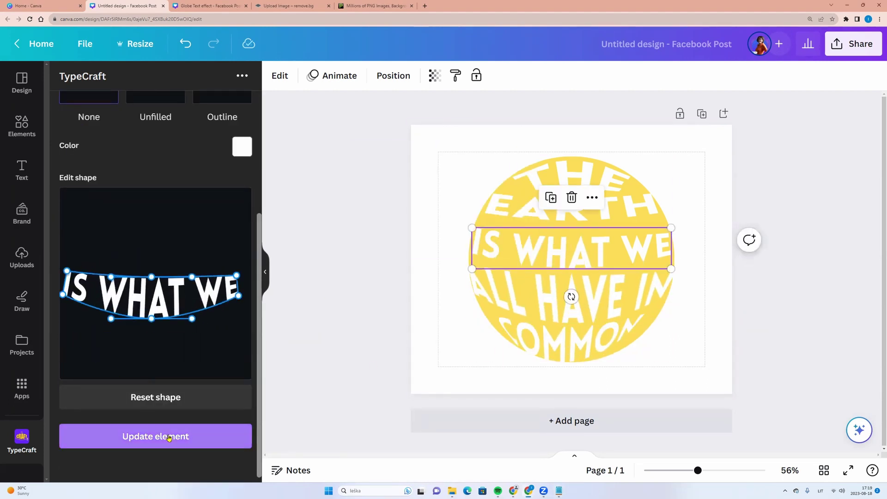
left_click(571, 208)
left_click(571, 295)
left_click(382, 278)
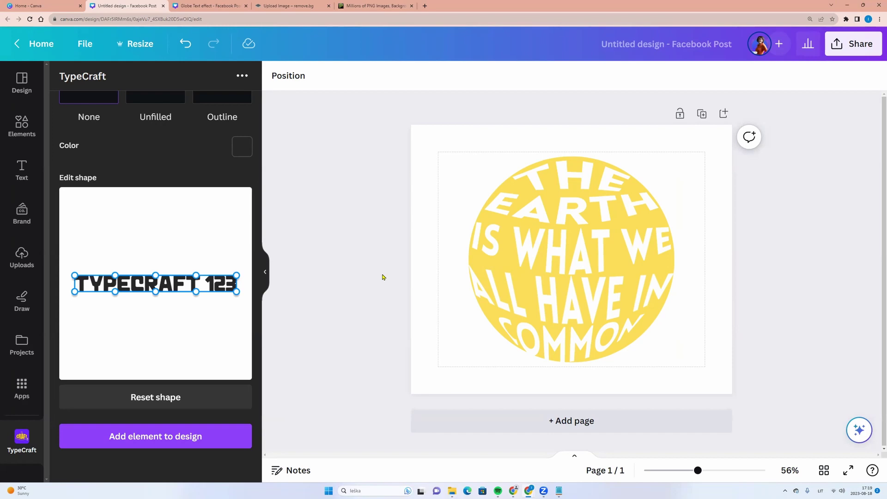
Add a blank second page below the first
left_click(593, 425)
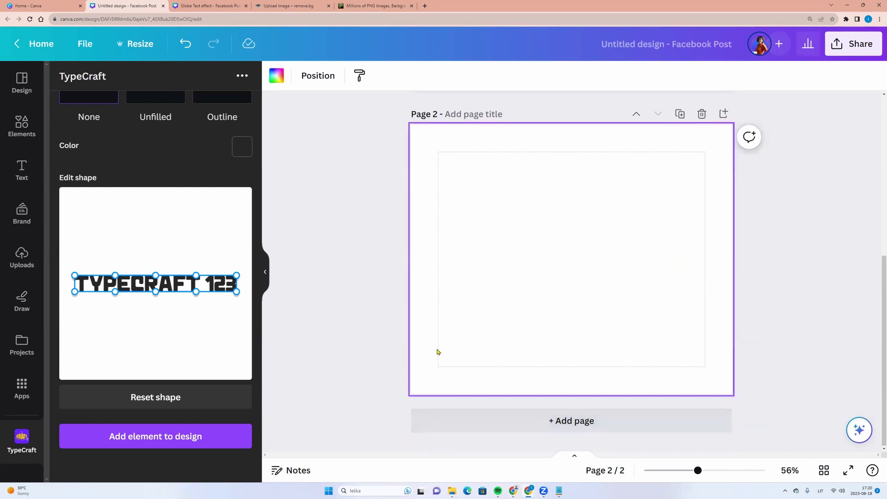
Search Elements photos for 'clou' and preview the Clouds and Blue Sky photo details
left_click(10, 132)
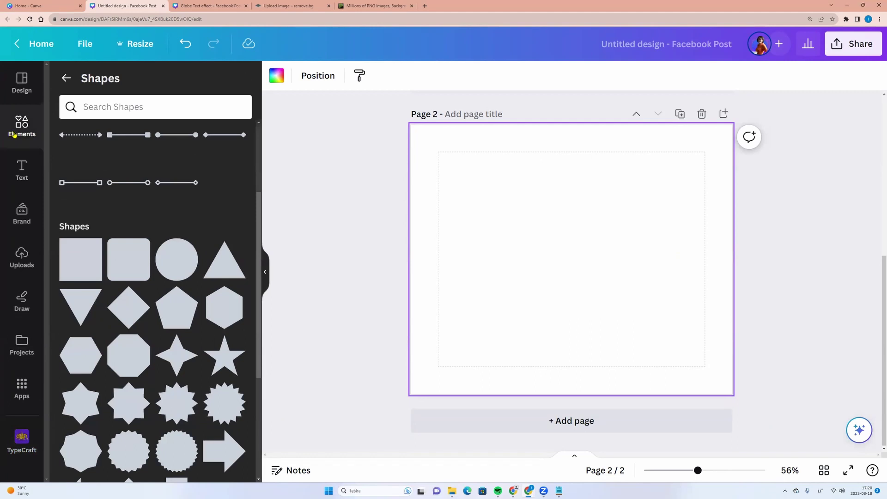
left_click(14, 134)
left_click(100, 83)
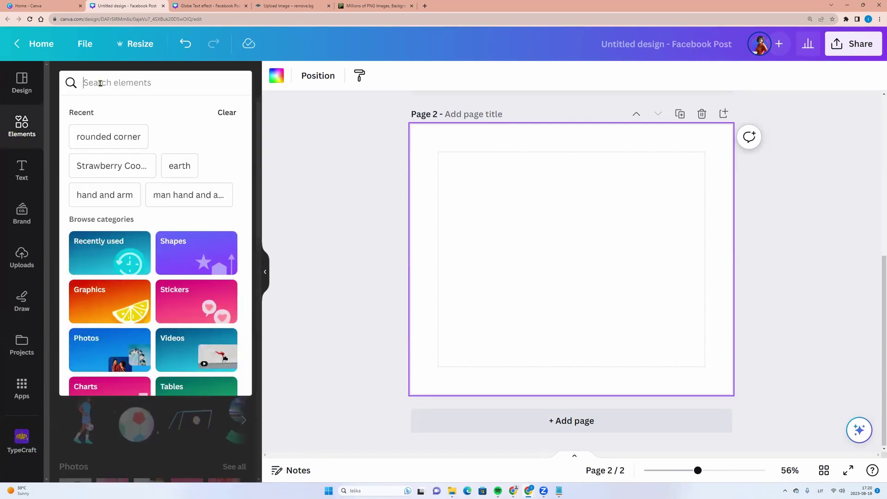
type("cloud")
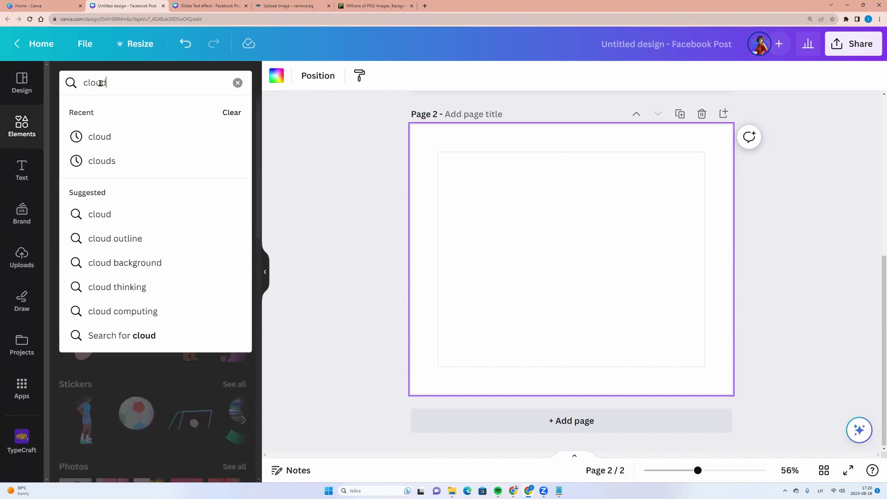
key("Return")
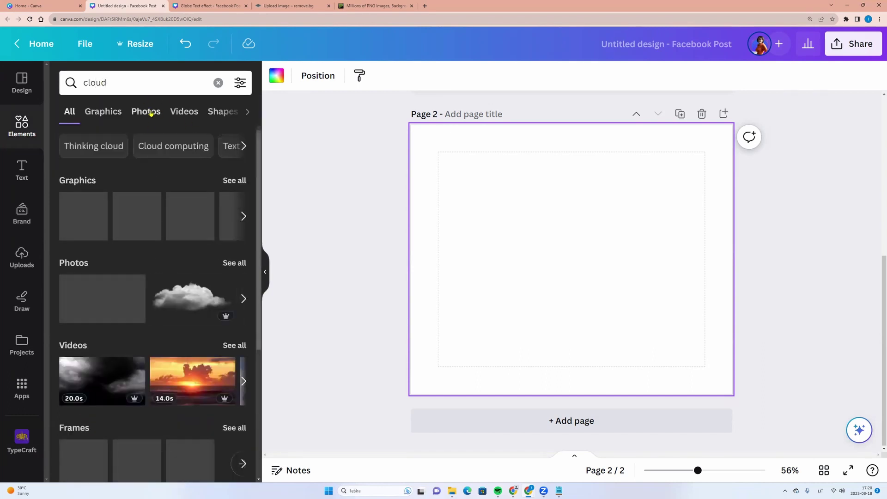
left_click(146, 112)
scroll(133, 210, "down", 5)
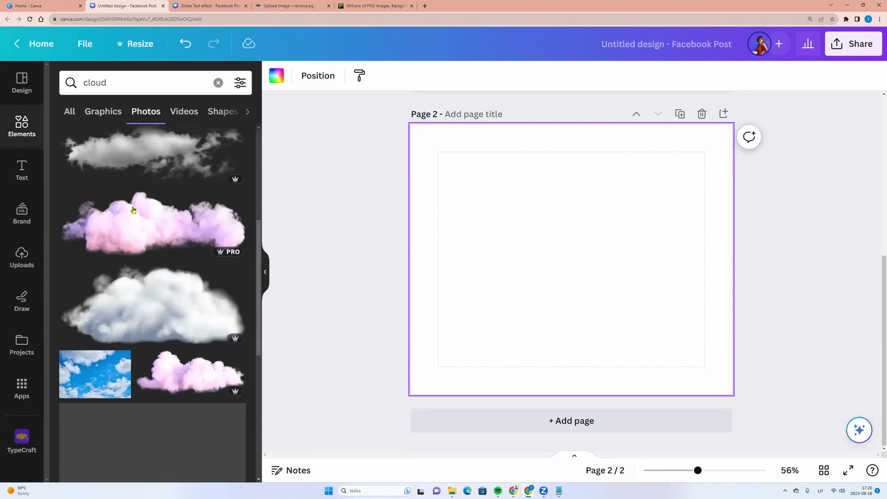
left_click(121, 219)
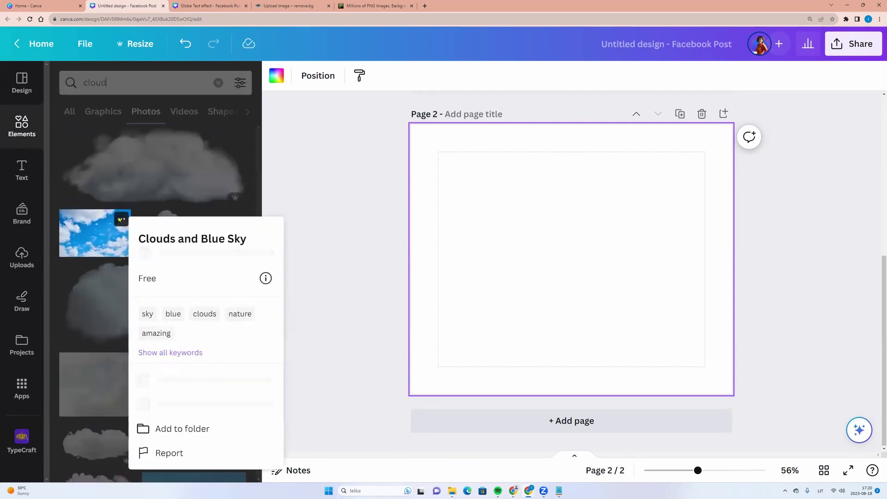
left_click(120, 219)
scroll(121, 231, "down", 6)
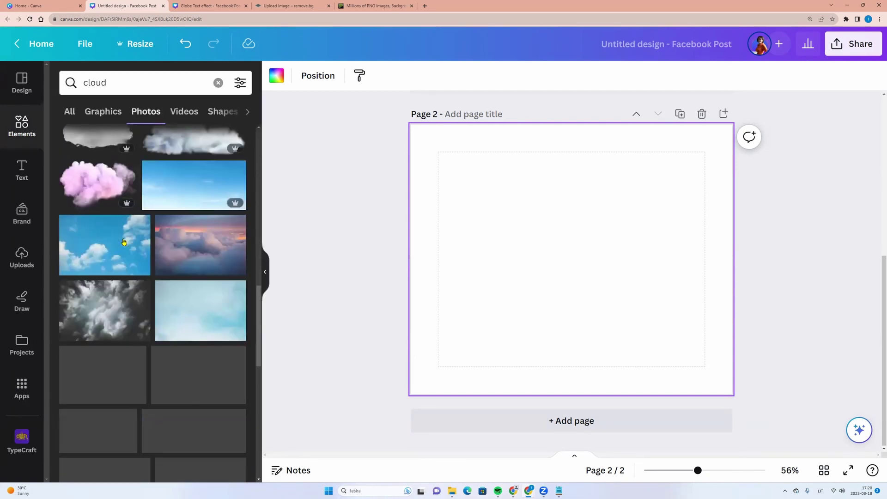
left_click(139, 222)
left_click(140, 223)
Add the dark-blue horizon cloud photo to page 2 and set it as the background
scroll(142, 231, "down", 2)
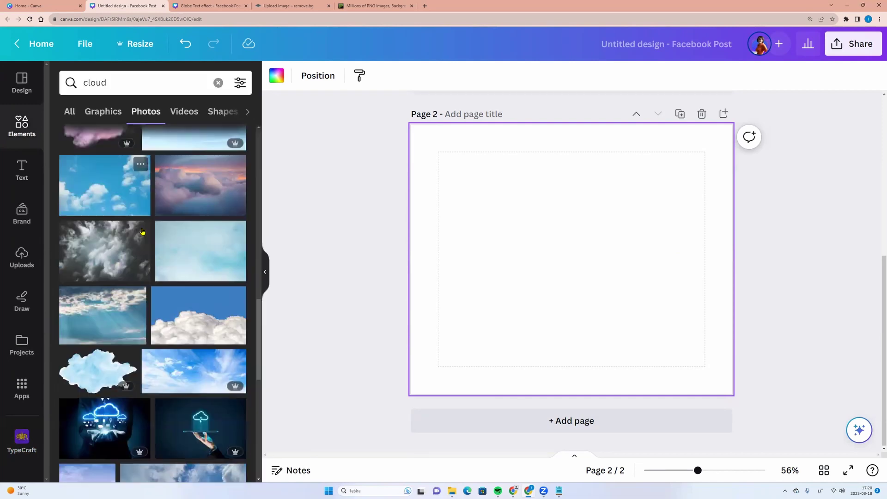
scroll(142, 232, "down", 4)
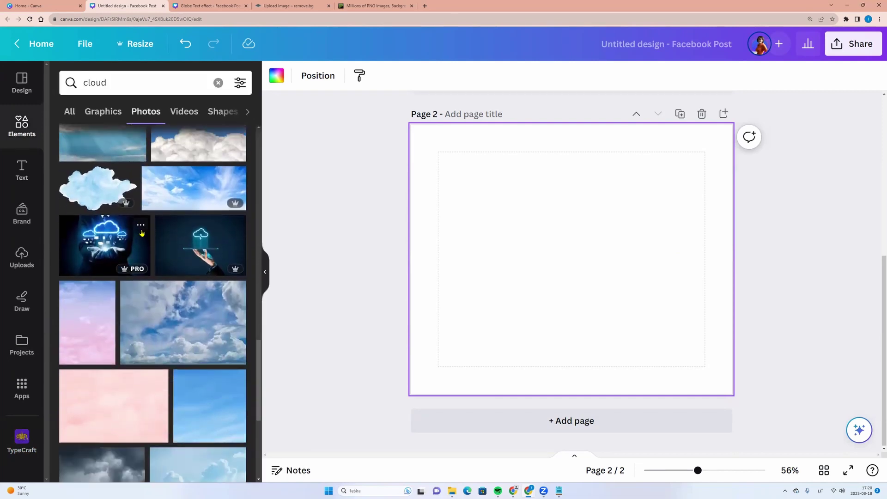
scroll(142, 233, "down", 5)
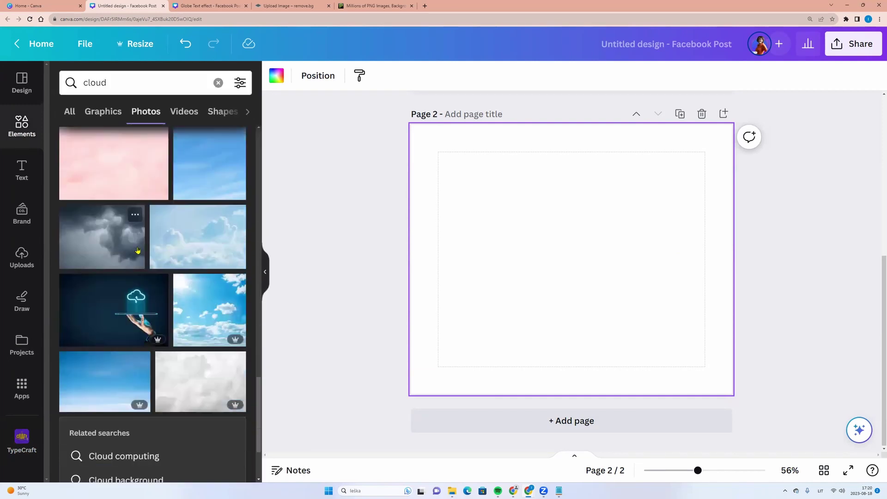
scroll(138, 252, "down", 2)
scroll(139, 273, "down", 4)
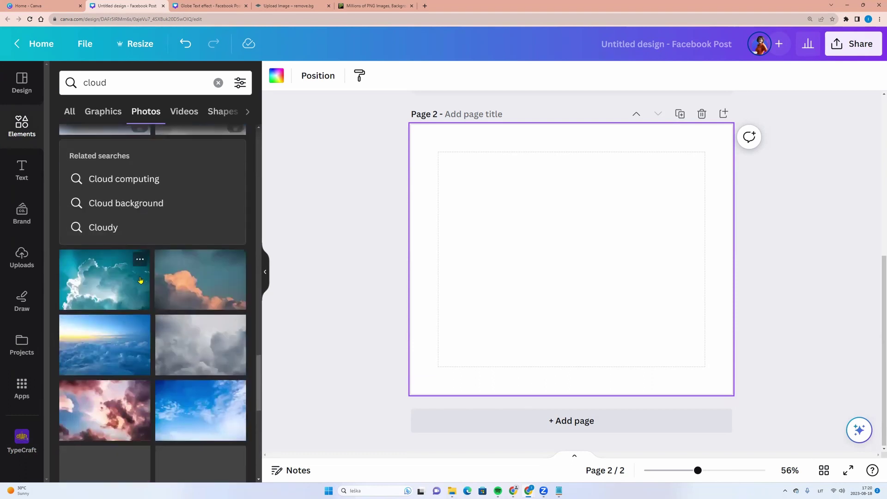
scroll(141, 277, "down", 2)
left_click(140, 221)
left_click(139, 222)
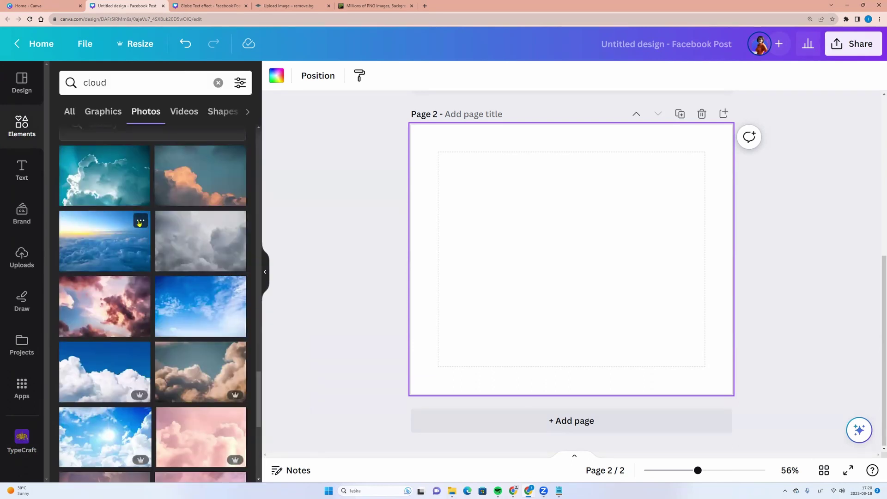
scroll(115, 250, "down", 10)
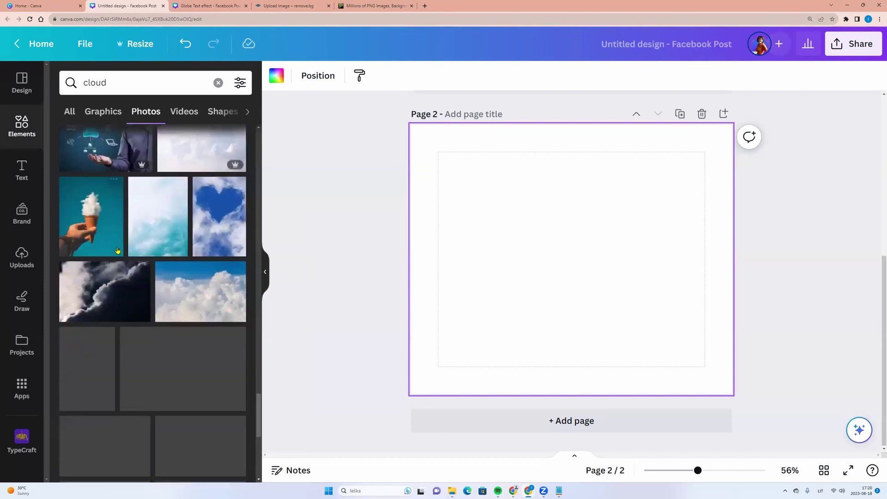
scroll(117, 250, "down", 6)
left_click(199, 449)
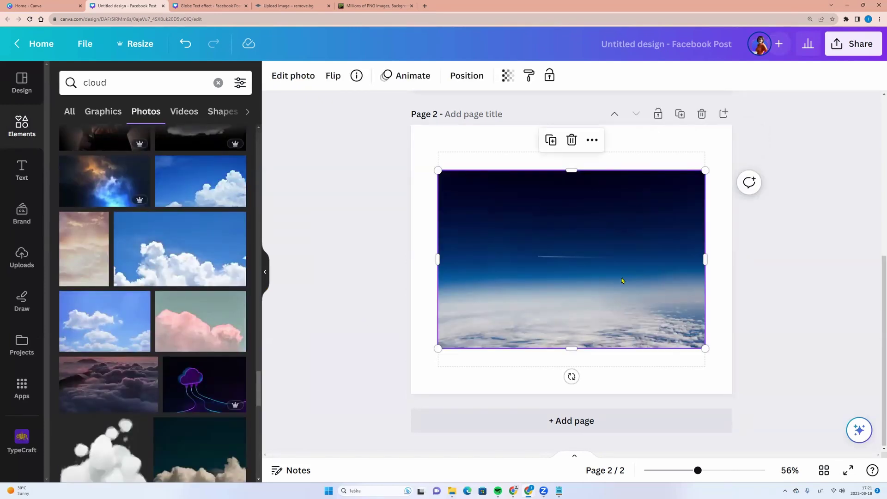
right_click(575, 270)
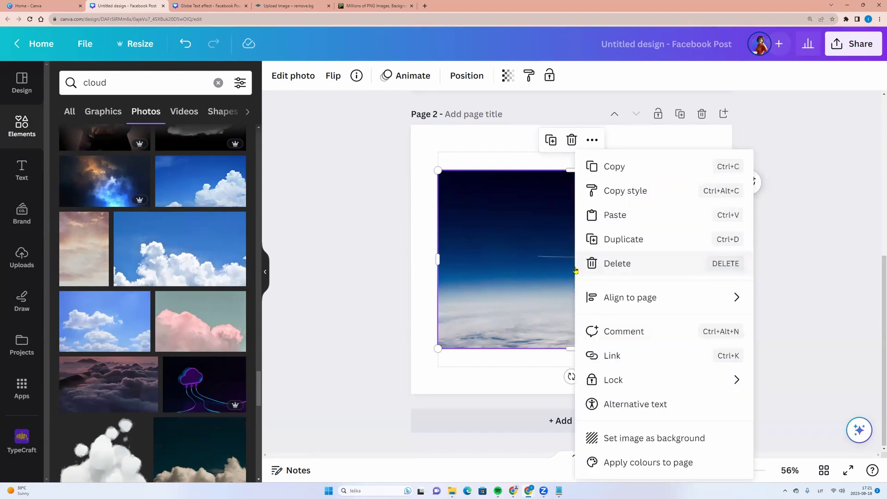
left_click(638, 440)
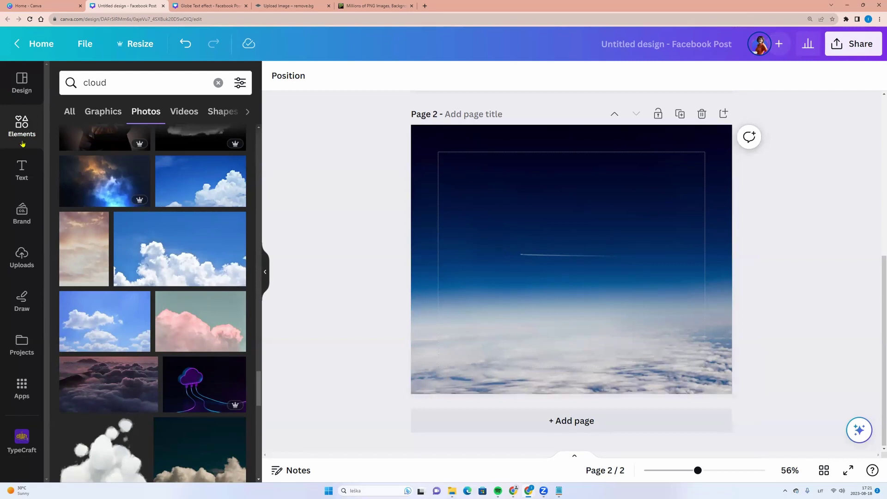
Search Elements for 'hand and arm' and filter the results to photos
left_click(19, 128)
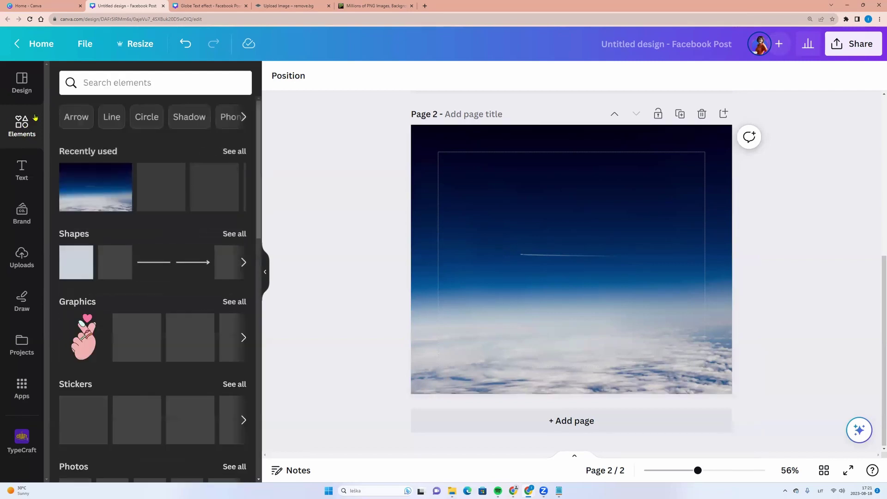
left_click(105, 82)
type("hand and arm")
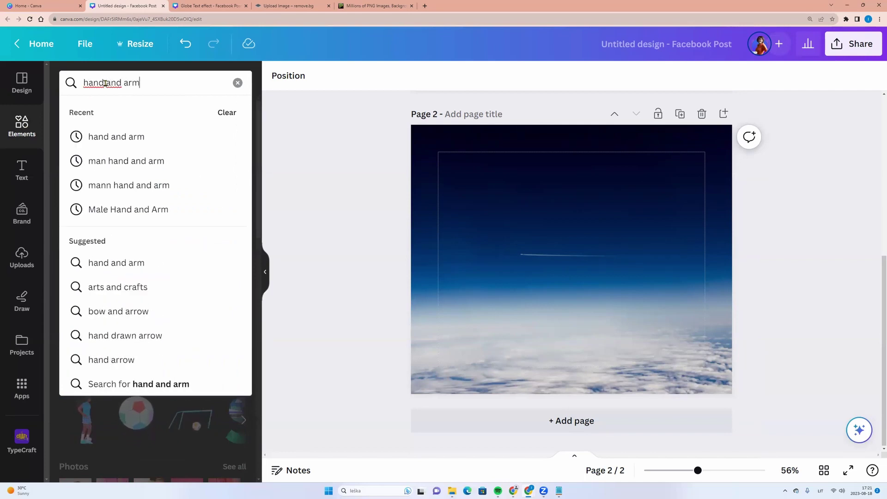
key("Return")
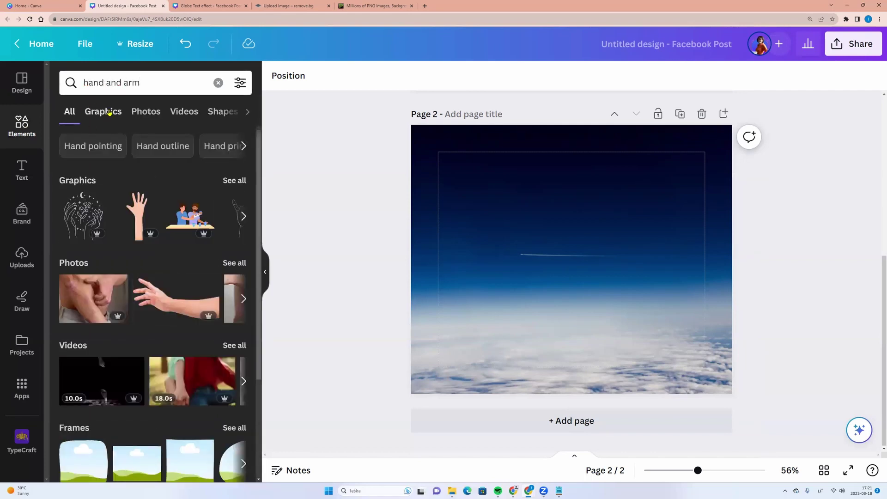
left_click(108, 113)
left_click(145, 110)
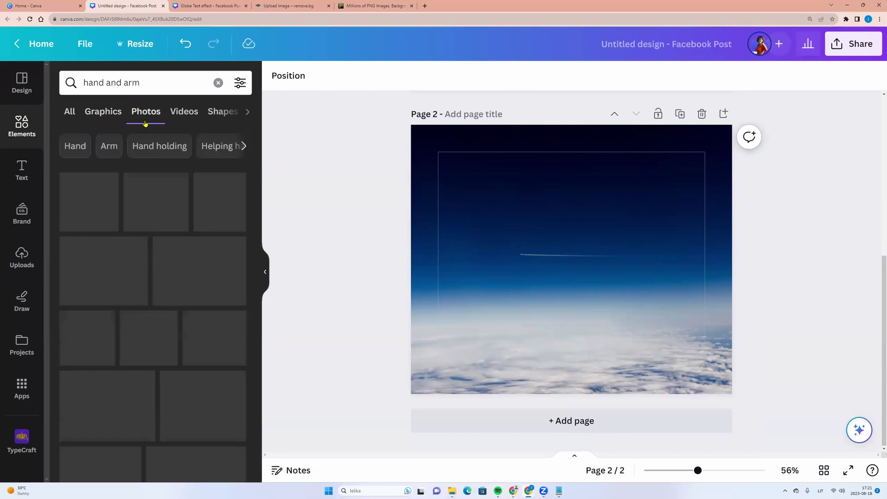
scroll(94, 316, "down", 8)
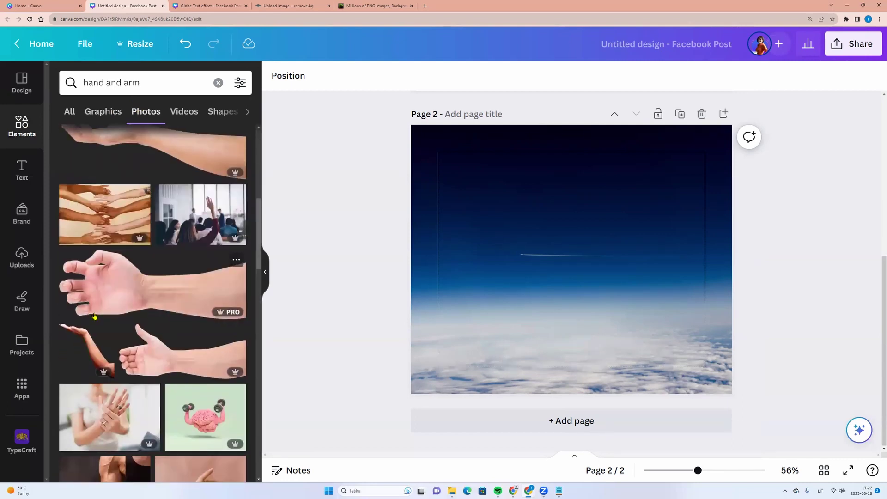
scroll(94, 316, "down", 5)
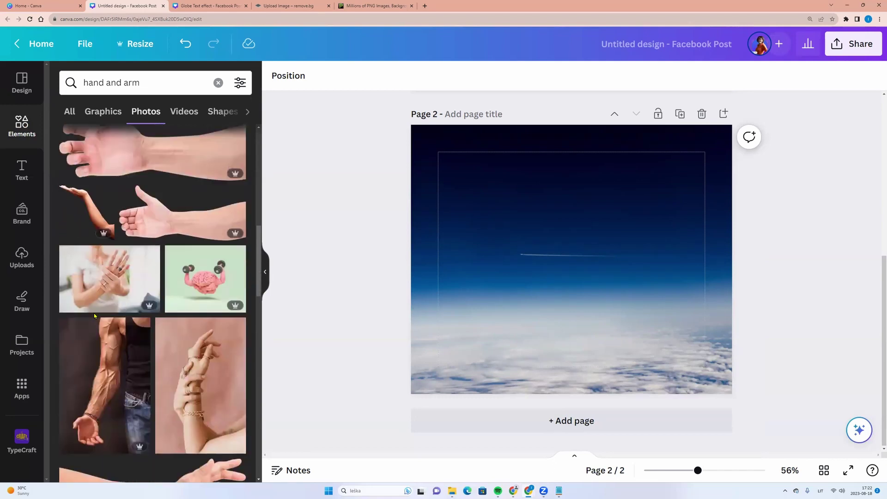
scroll(94, 316, "down", 3)
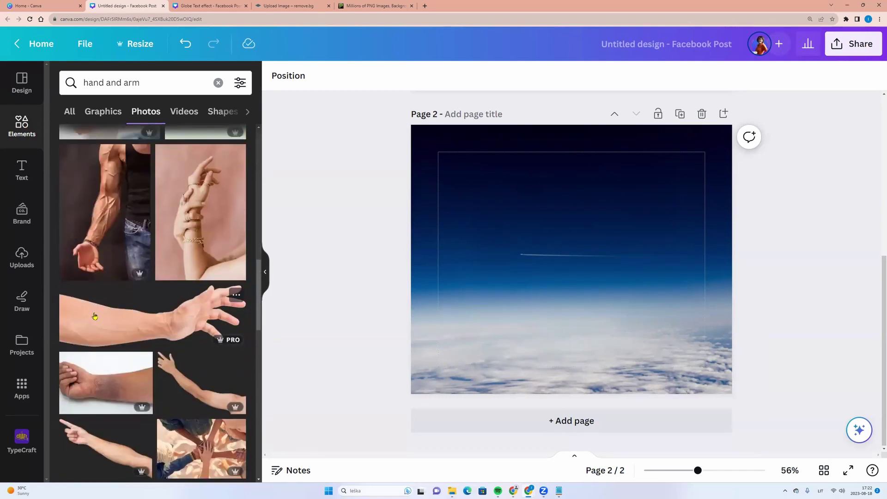
scroll(98, 318, "up", 1)
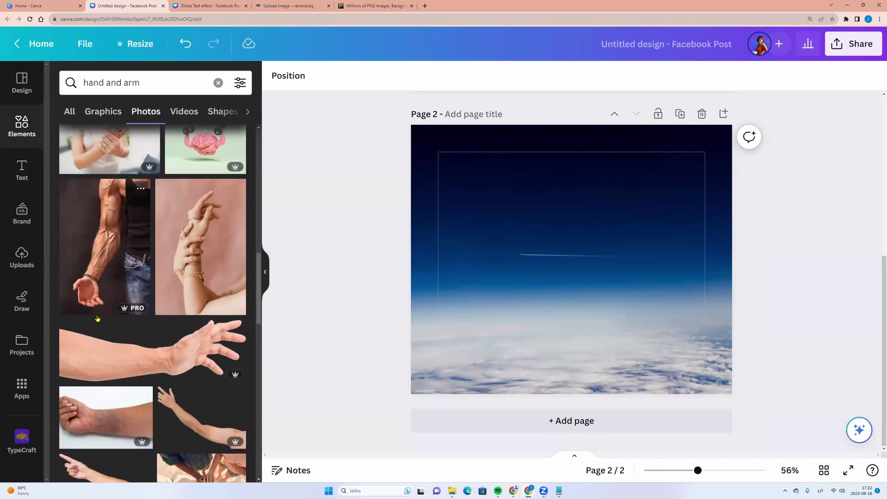
scroll(97, 318, "down", 15)
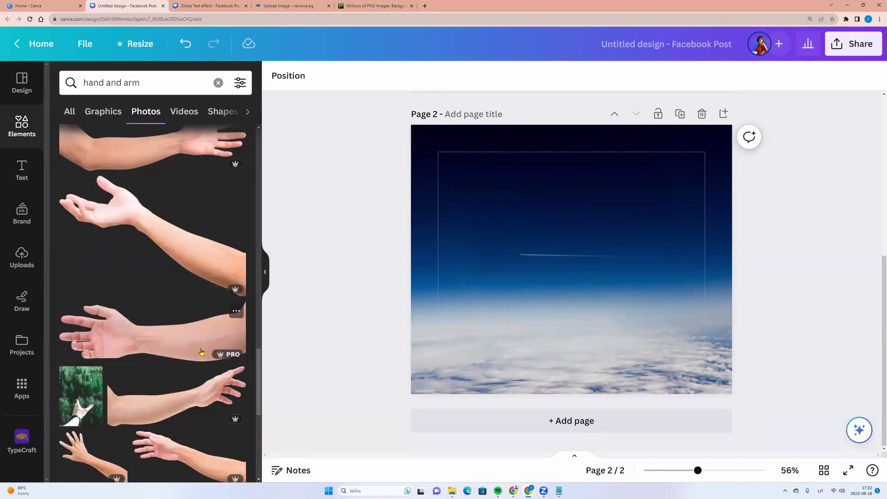
scroll(178, 262, "down", 1)
Add three reaching hand photos to page 2 and drag them into position
left_click(178, 261)
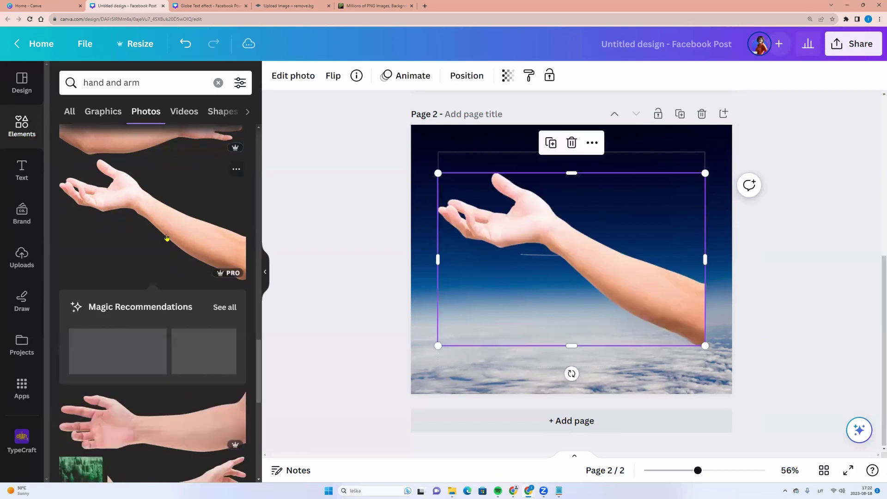
left_click_drag(661, 301, 716, 378)
scroll(153, 337, "down", 10)
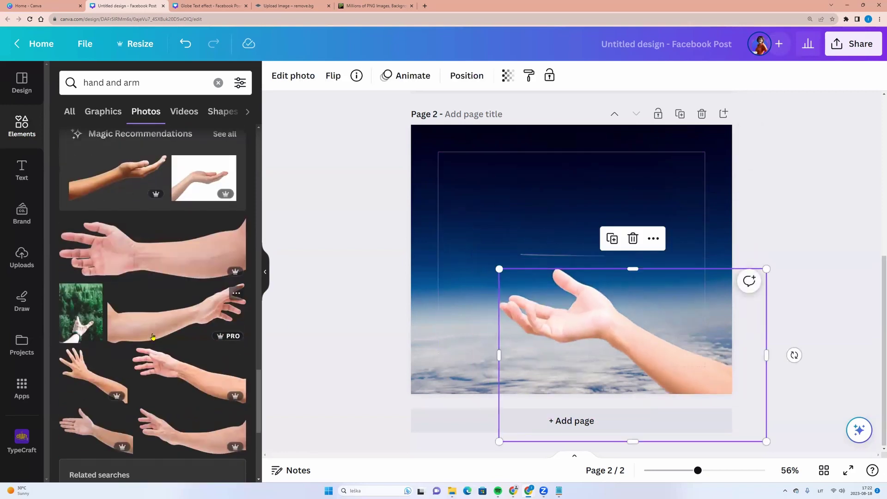
scroll(165, 345, "down", 3)
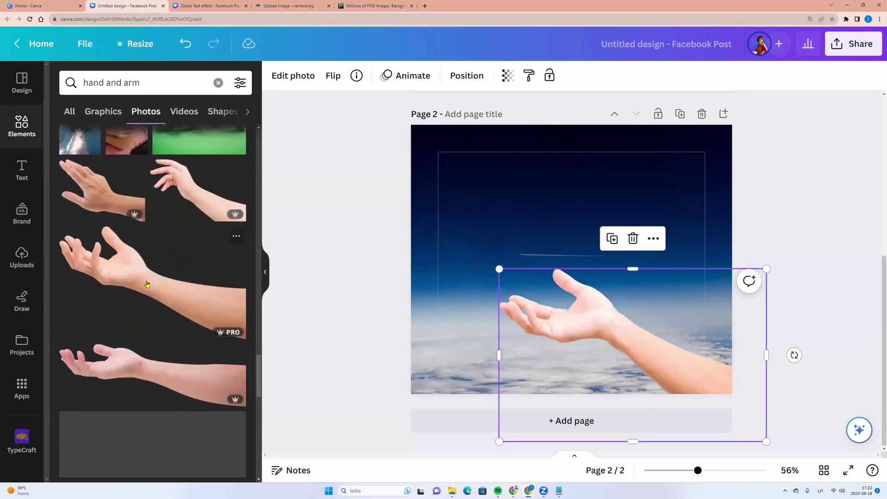
left_click(106, 277)
scroll(95, 378, "down", 3)
scroll(94, 378, "down", 6)
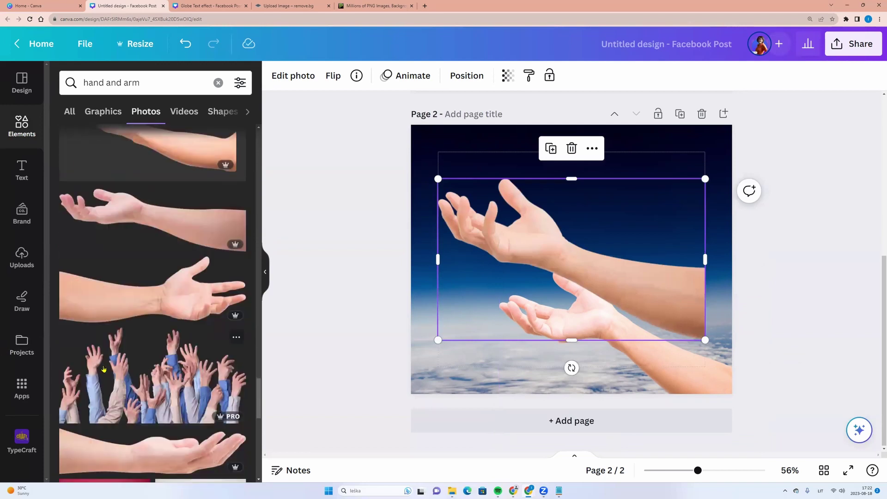
scroll(135, 314, "down", 1)
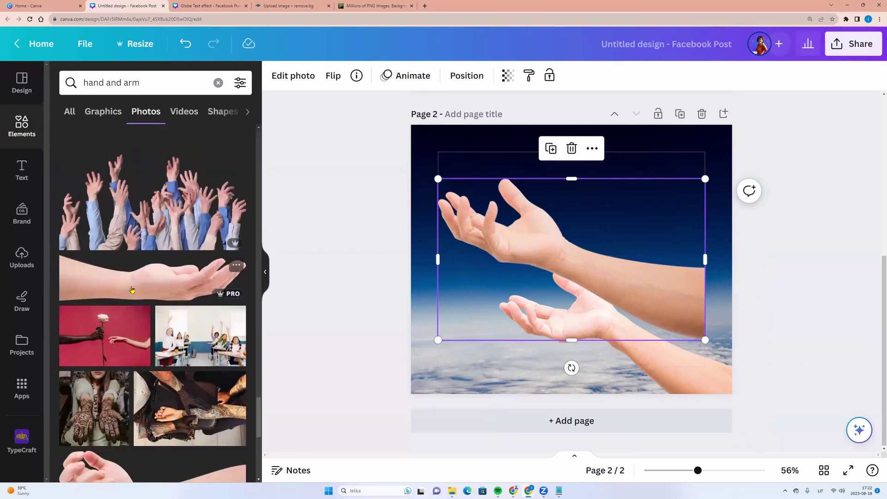
left_click(133, 291)
left_click_drag(604, 261, 540, 296)
scroll(151, 306, "down", 5)
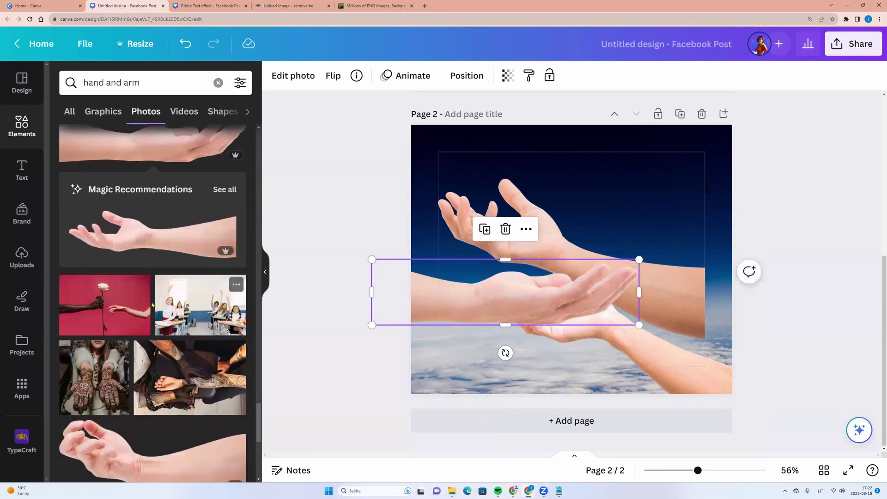
scroll(151, 306, "down", 6)
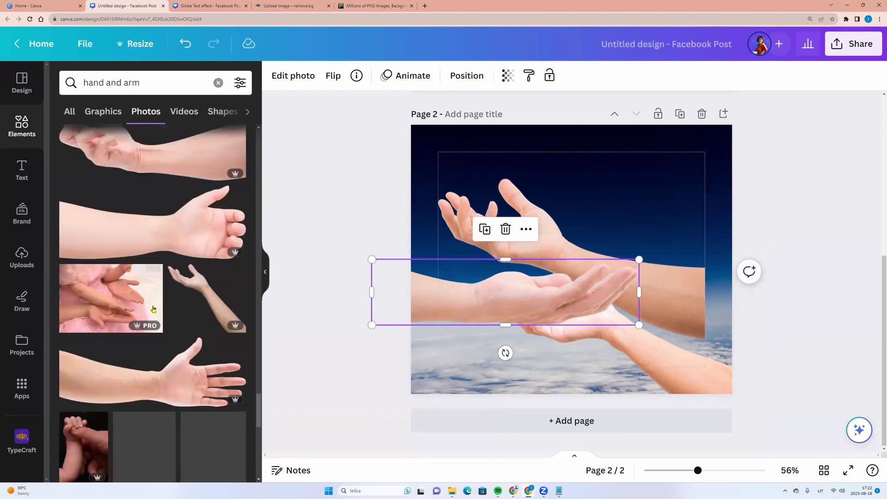
Browse all recently used elements, then move to the PngAAA hand-and-arm results
left_click(29, 133)
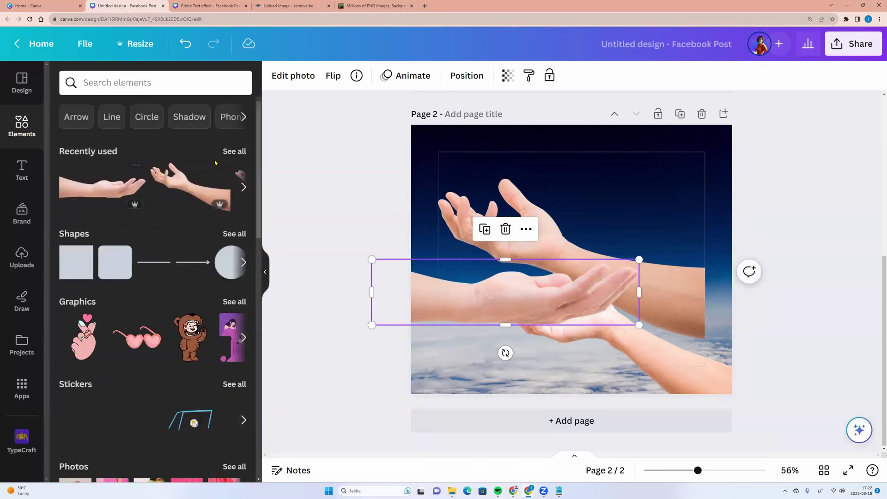
left_click(231, 150)
scroll(186, 315, "down", 3)
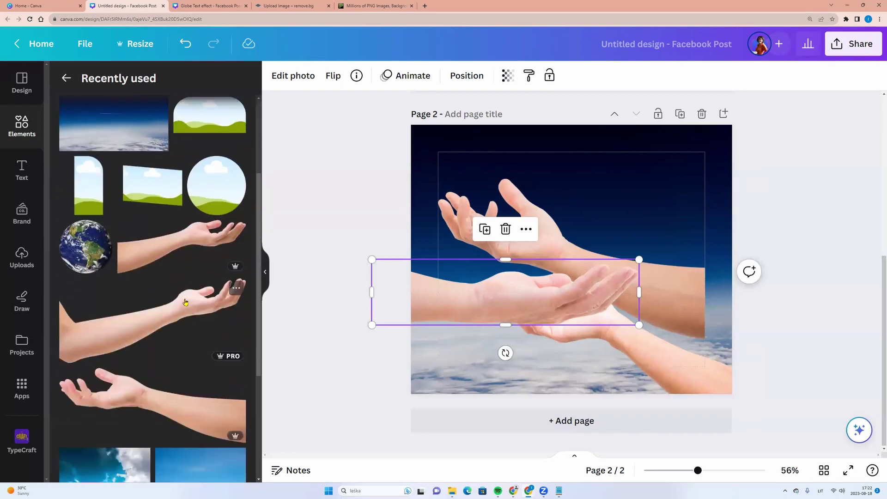
scroll(184, 332, "down", 8)
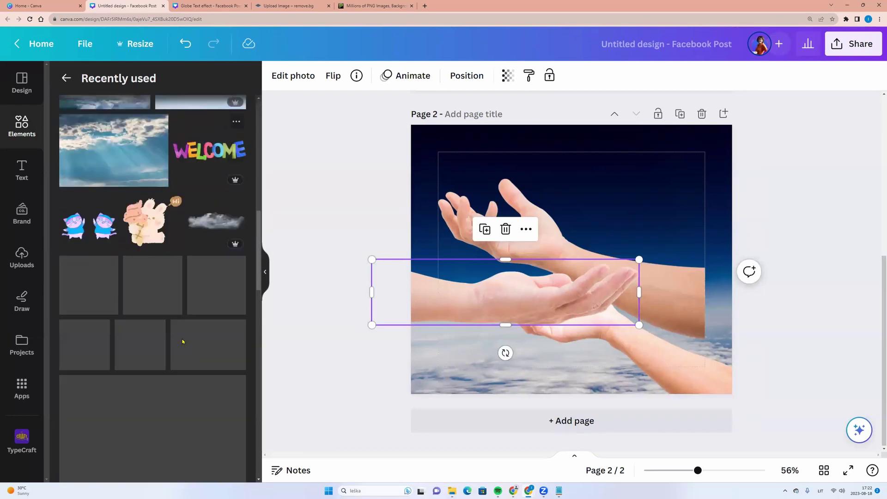
scroll(182, 342, "down", 5)
scroll(181, 342, "down", 5)
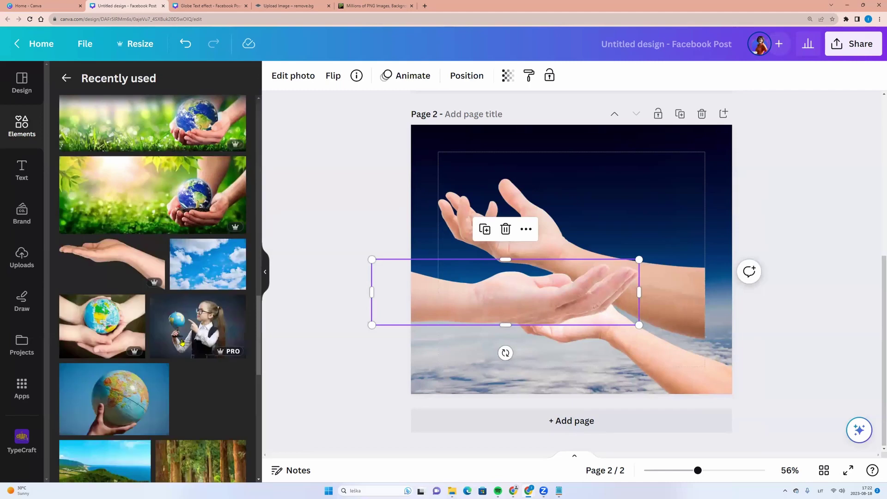
scroll(183, 342, "down", 3)
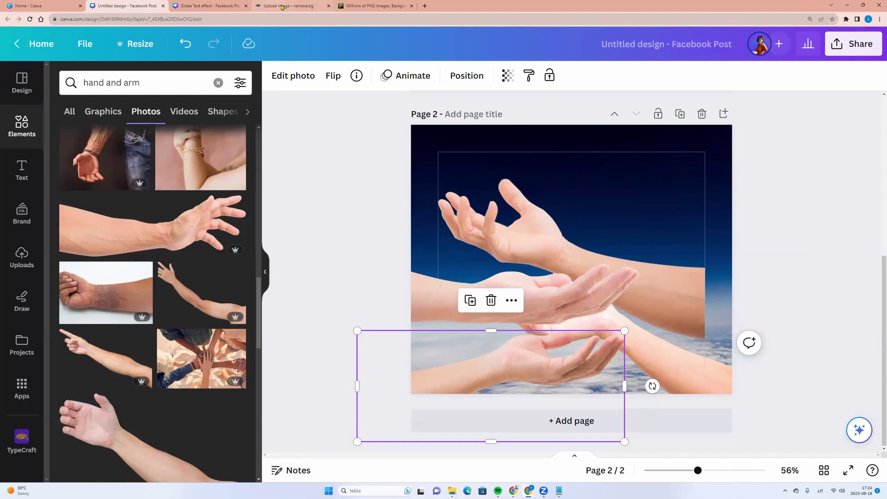
left_click(352, 5)
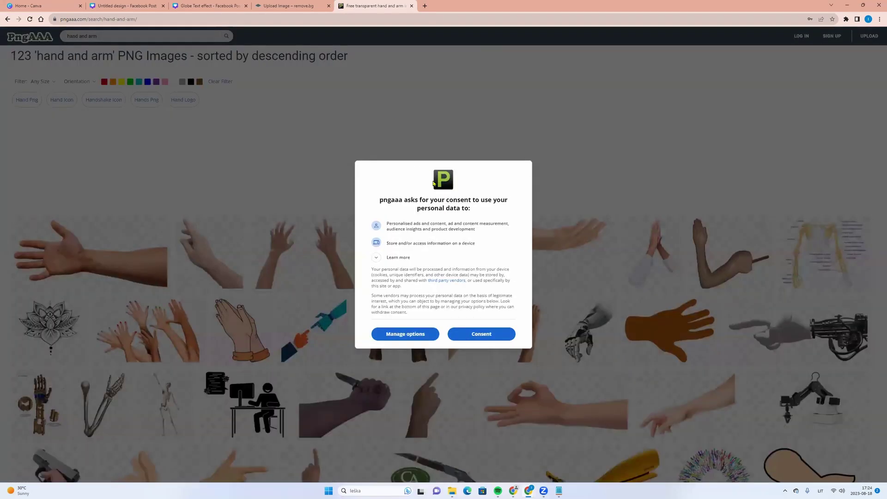
Accept PngAAA's data consent and download the transparent arm-and-hand PNG
left_click(453, 334)
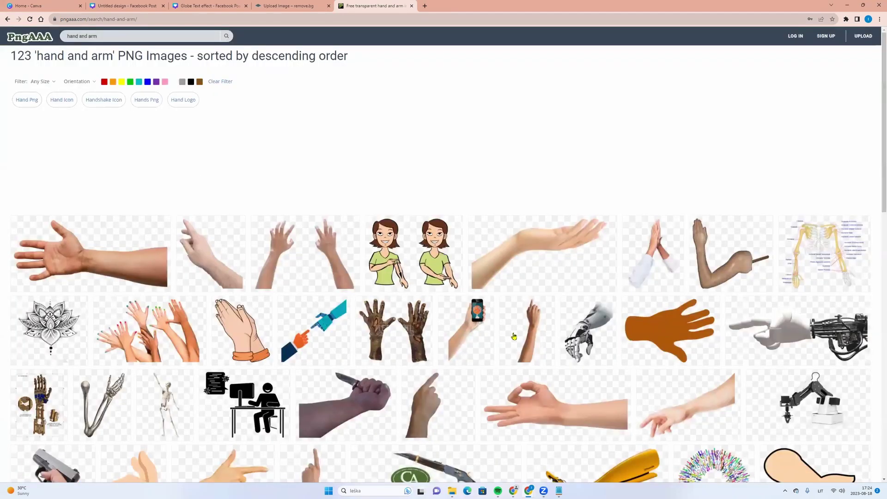
scroll(556, 249, "down", 2)
scroll(544, 250, "up", 2)
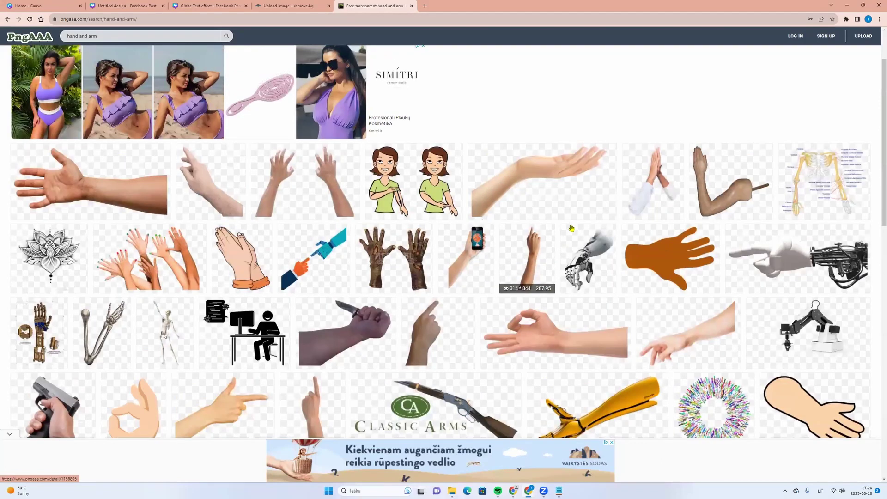
left_click(552, 238)
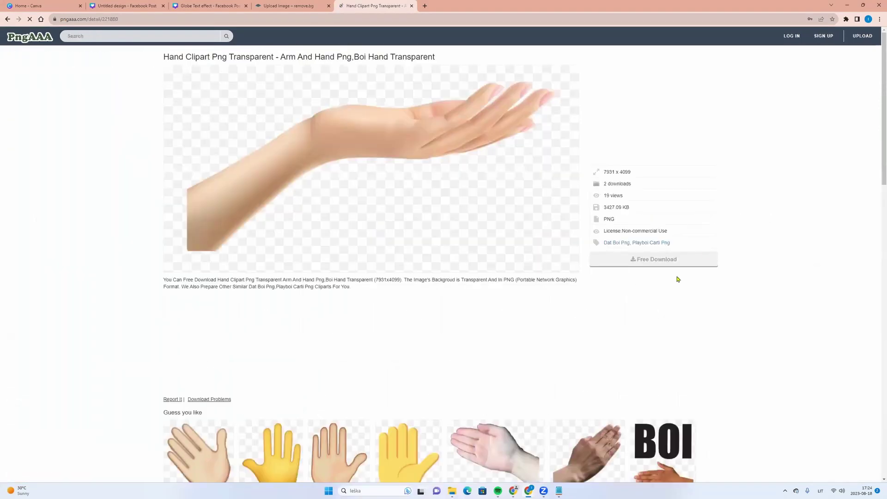
left_click(651, 264)
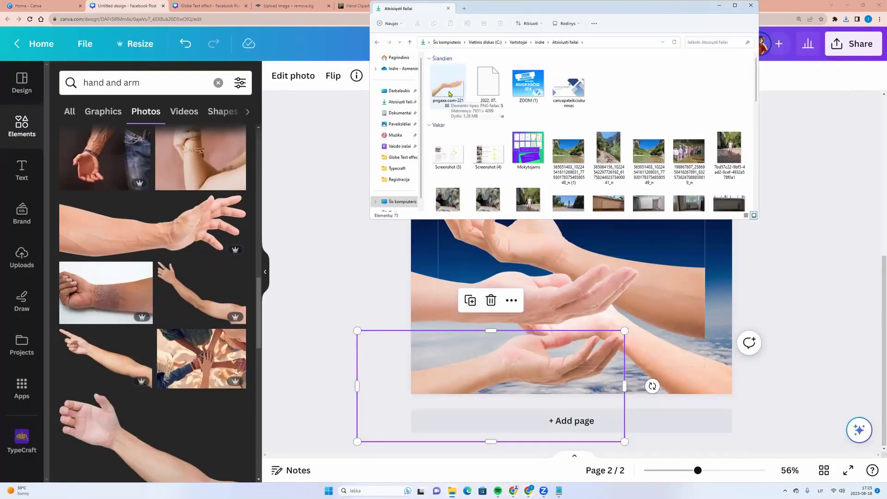
Upload the arm-and-hand PNG into Canva and place it on page 2
left_click(450, 94)
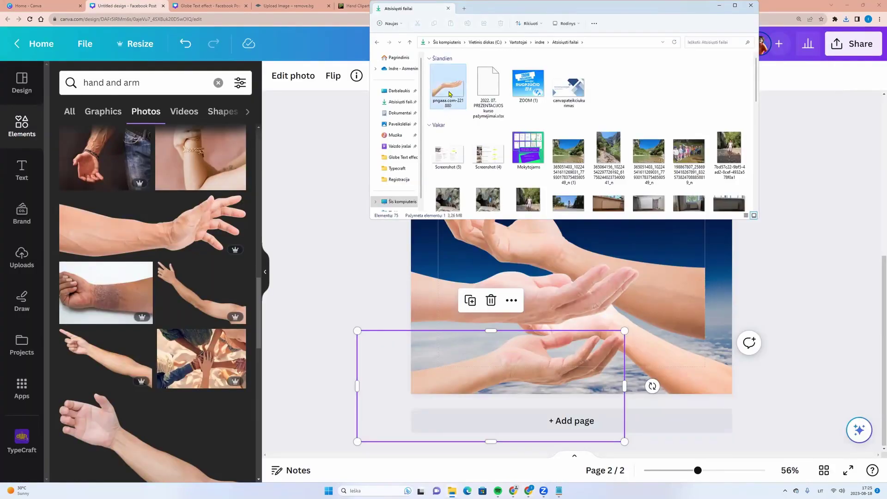
left_click_drag(449, 93, 179, 231)
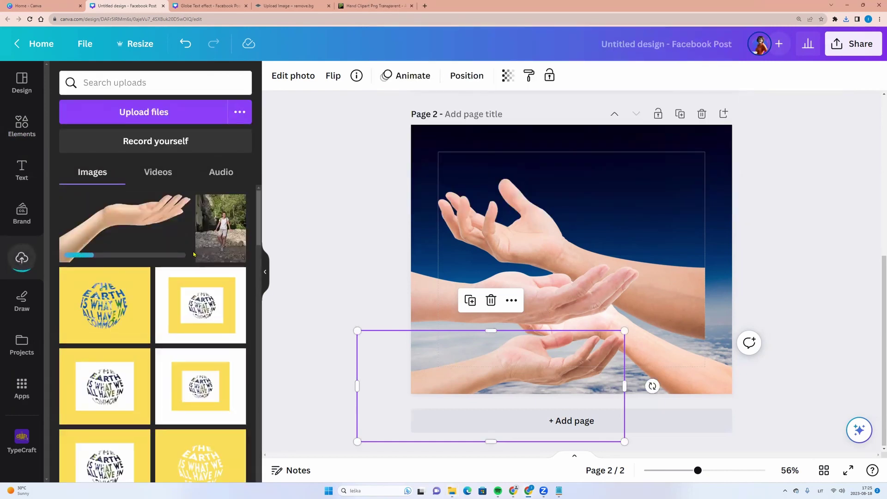
left_click(143, 232)
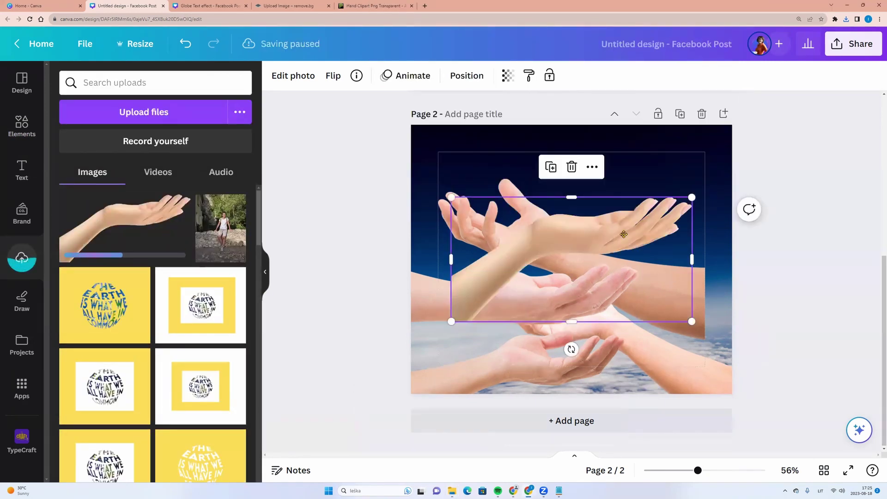
left_click_drag(588, 257, 631, 208)
Delete three hand images and drag the remaining open hand to the page bottom
key("Delete")
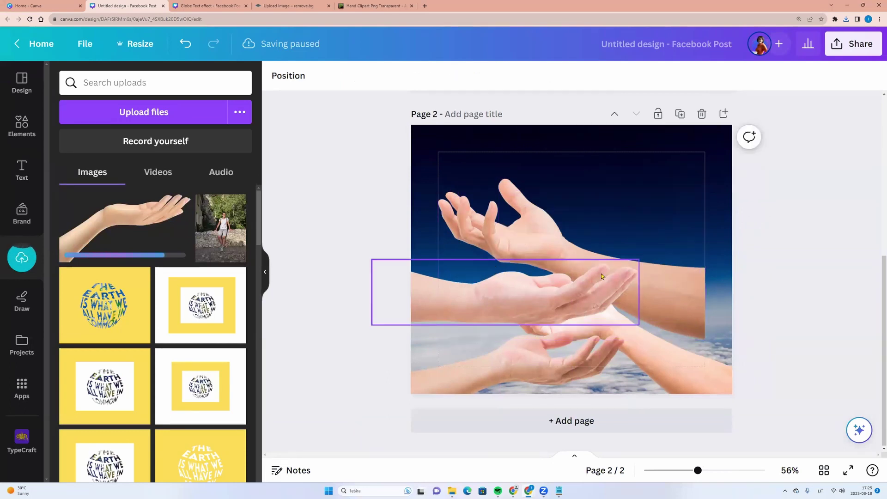
left_click(592, 303)
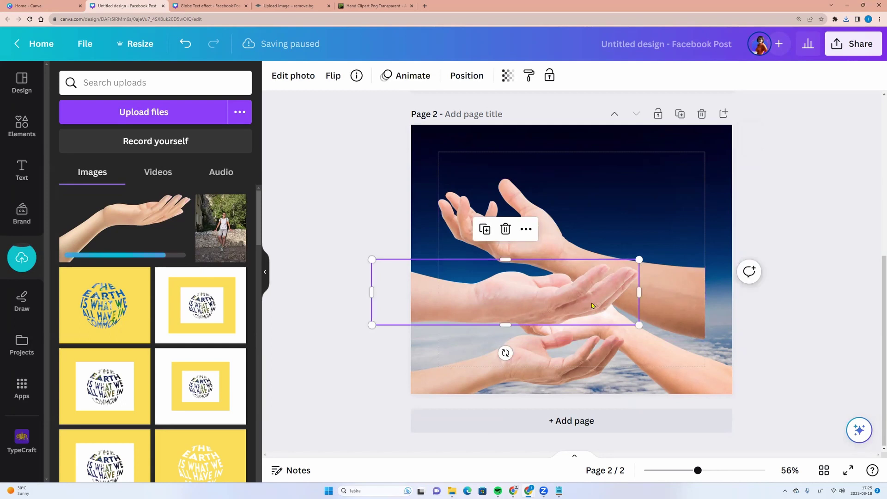
key("Delete")
left_click(660, 276)
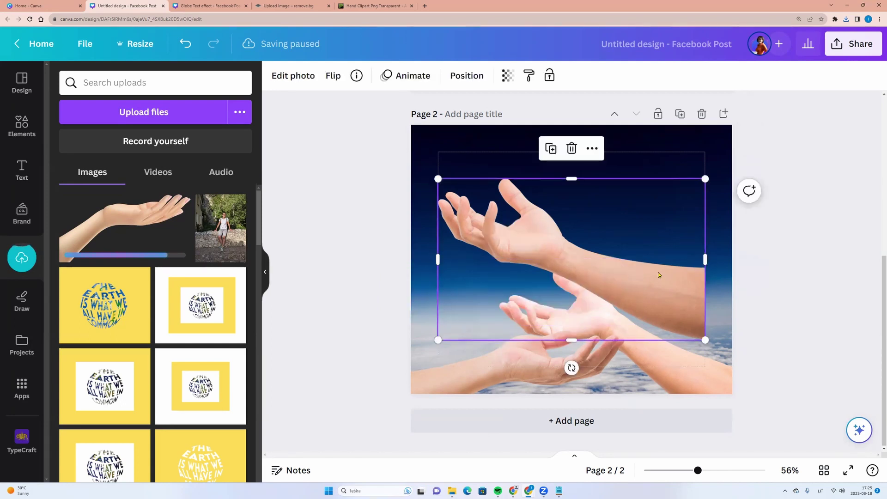
key("Delete")
left_click_drag(668, 267, 545, 332)
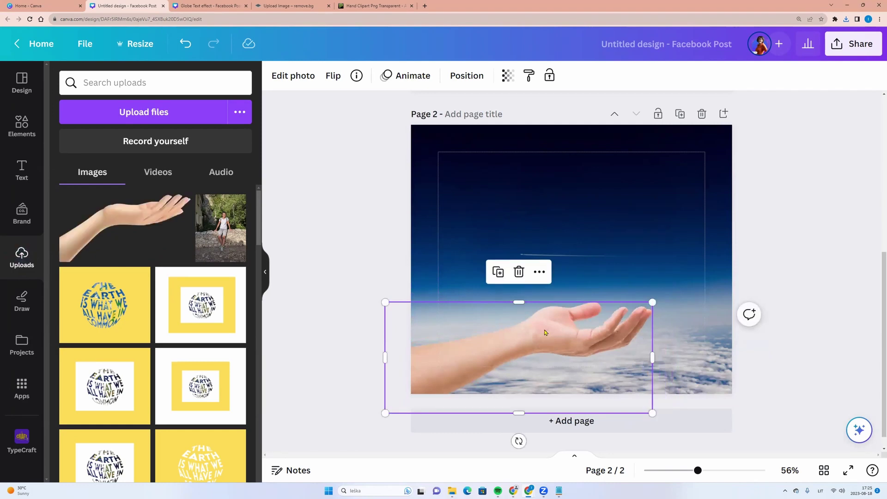
Duplicate the word-globe page, give the copy a purple Creator 2 background, and delete its yellow circle
scroll(487, 312, "up", 6)
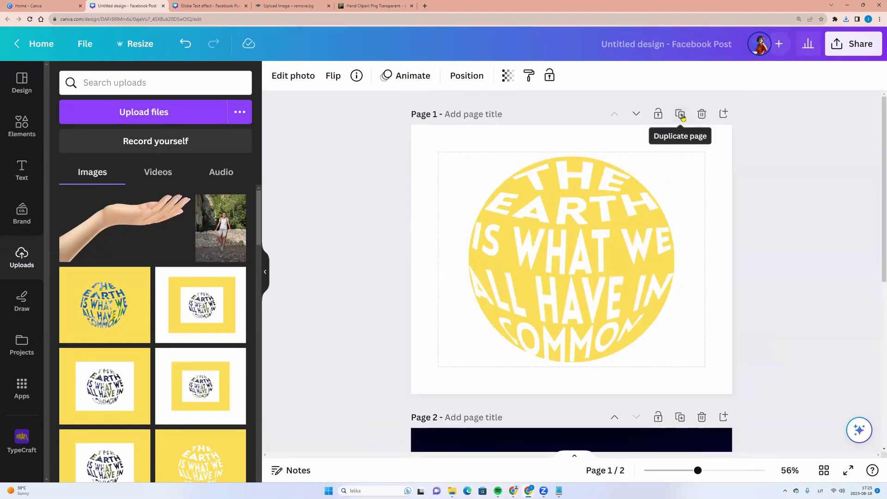
left_click(681, 115)
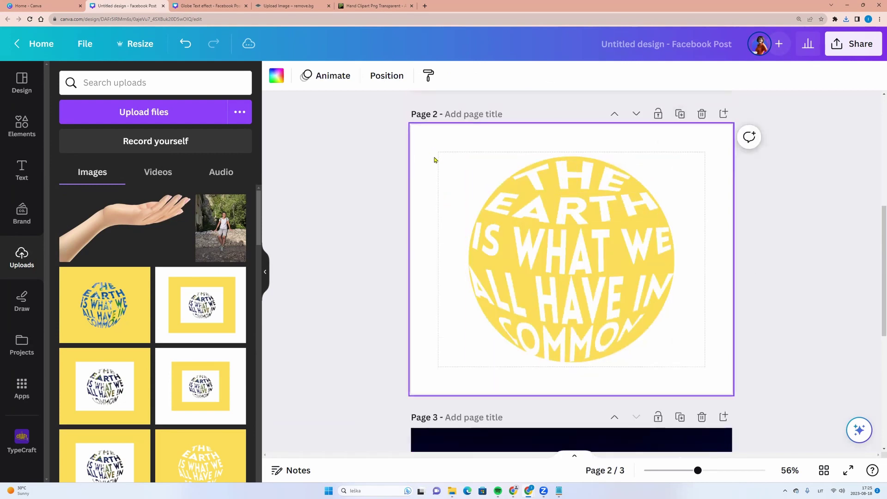
left_click(276, 75)
left_click(169, 240)
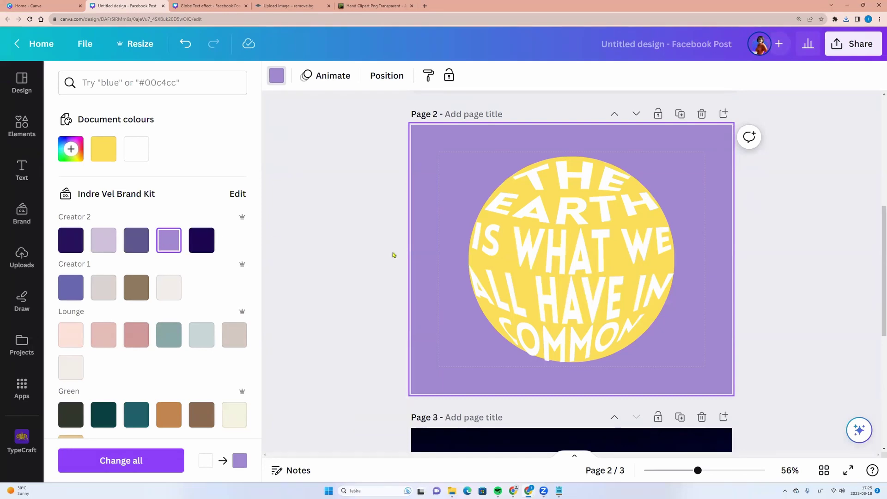
left_click_drag(591, 150, 719, 396)
key("Delete")
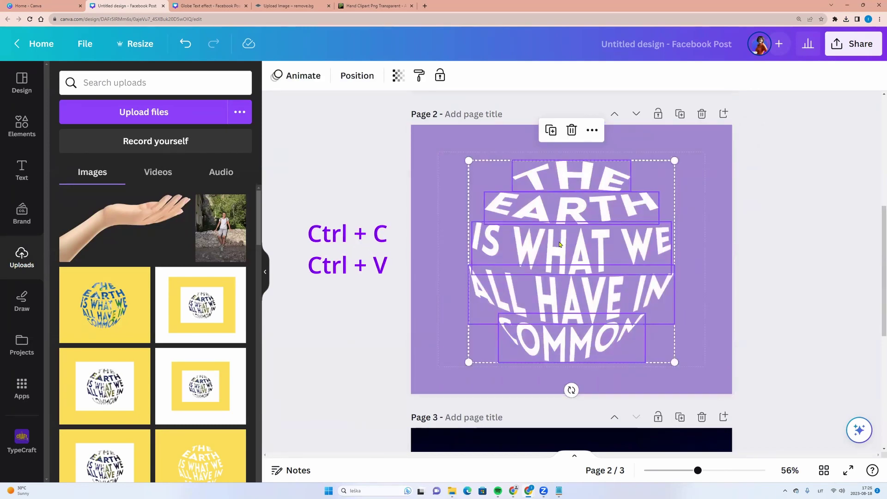
Paste the white globe text onto page 3, shrink it and centre it
scroll(568, 245, "down", 6)
scroll(562, 247, "down", 1)
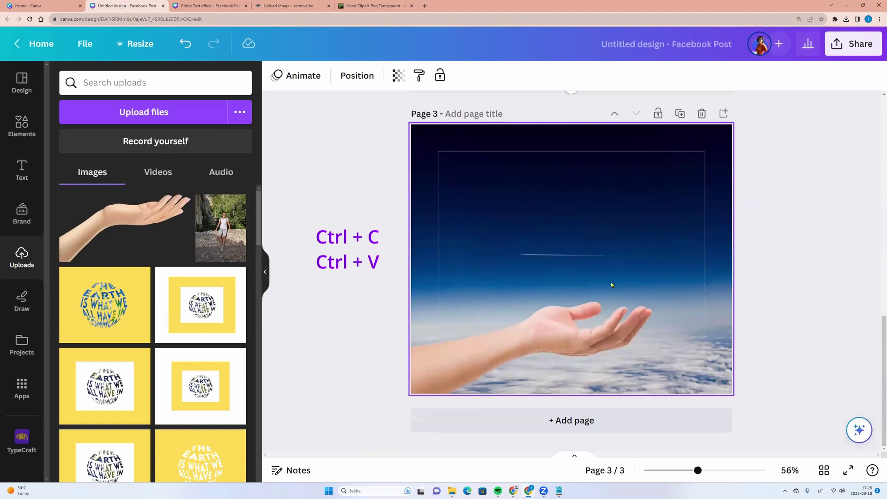
key("ctrl+v")
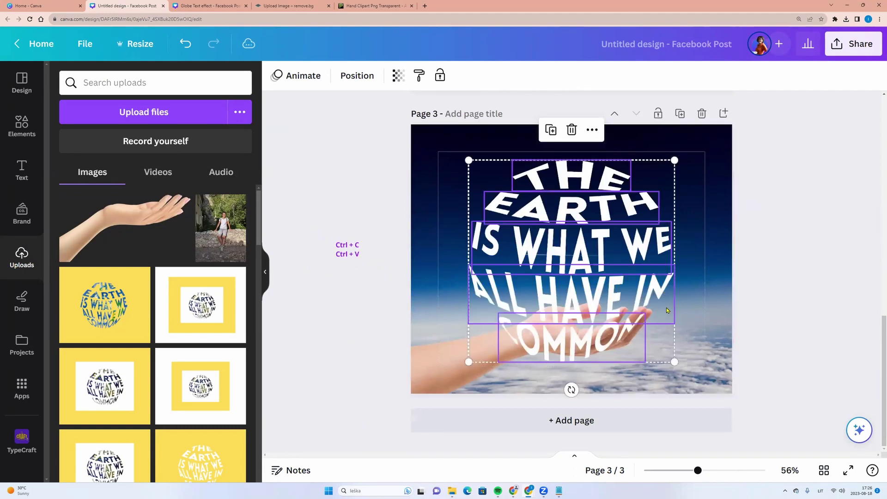
left_click_drag(674, 361, 653, 338)
left_click_drag(597, 236, 618, 234)
Select the hand image and nudge it slightly upward beneath the text
left_click(480, 286)
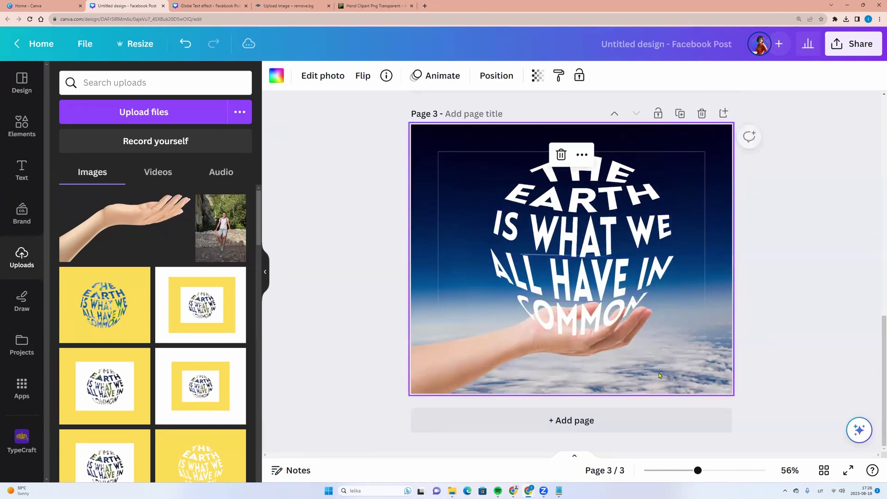
left_click(435, 368)
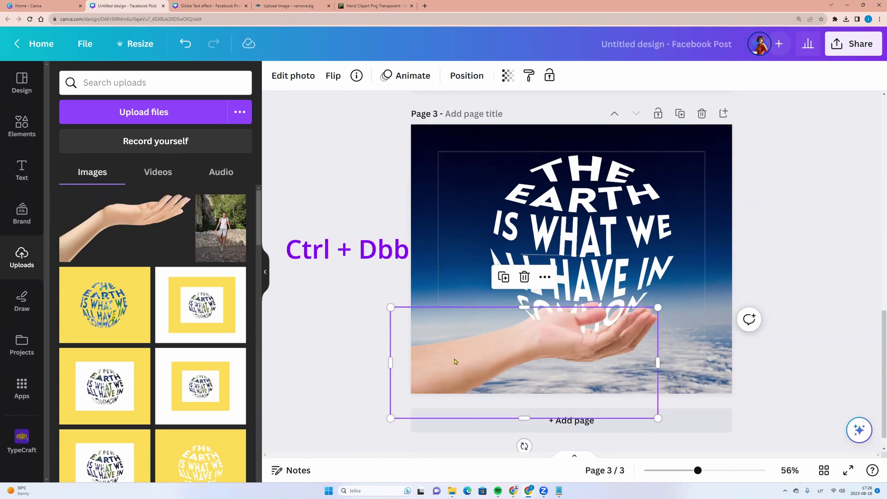
mouse_move(463, 359)
left_mouse_down()
mouse_move(558, 269)
mouse_move(463, 229)
mouse_move(501, 251)
mouse_move(466, 254)
mouse_move(459, 358)
mouse_move(448, 351)
left_mouse_up()
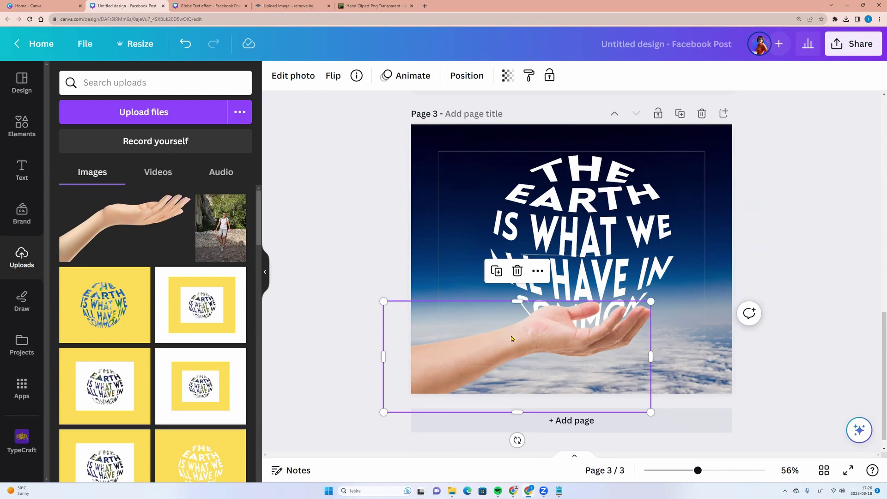
Remove the hand photo's background with BG Remover and erase its thumb with a smaller brush
left_click(292, 79)
left_click(292, 79)
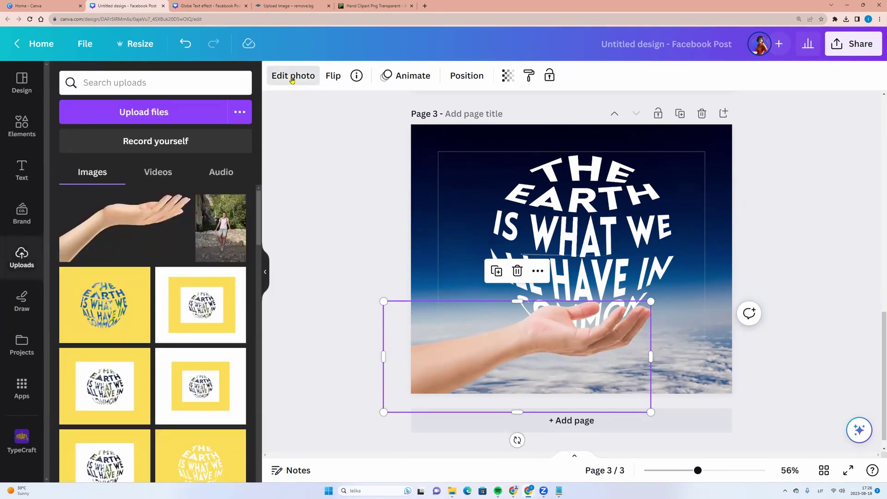
left_click(292, 78)
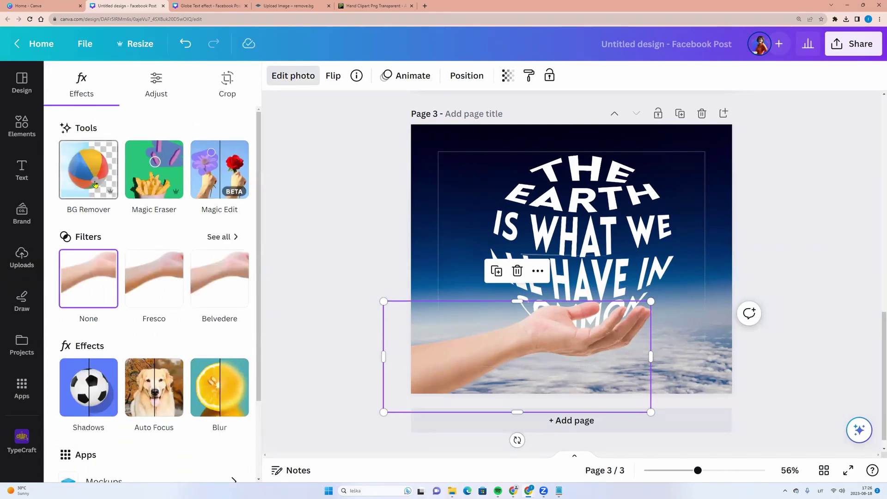
left_click(95, 184)
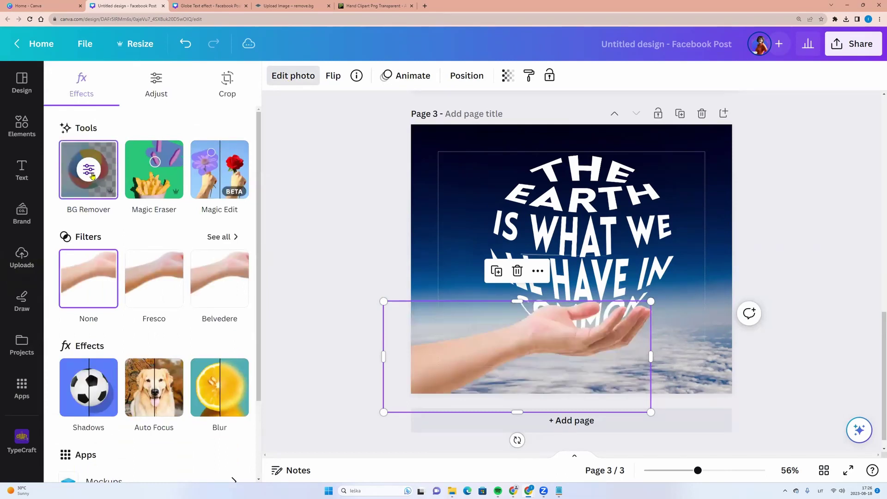
left_click(89, 171)
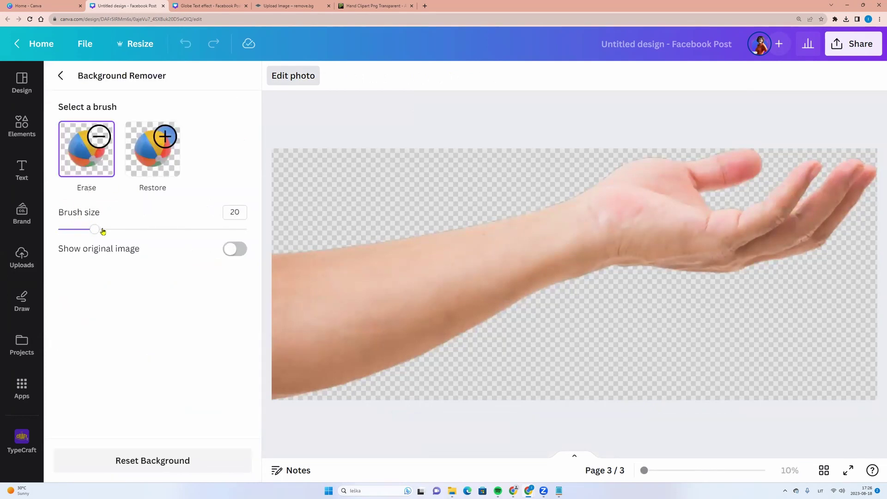
mouse_move(102, 233)
left_mouse_down()
mouse_move(87, 231)
mouse_move(181, 230)
mouse_move(154, 230)
left_mouse_up()
mouse_move(670, 174)
left_mouse_down()
mouse_move(702, 189)
mouse_move(769, 163)
mouse_move(692, 167)
left_mouse_up()
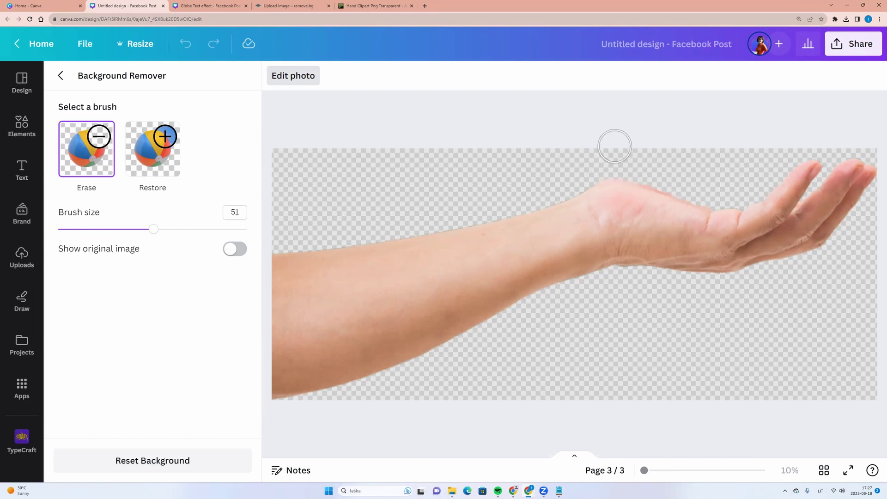
key("Escape")
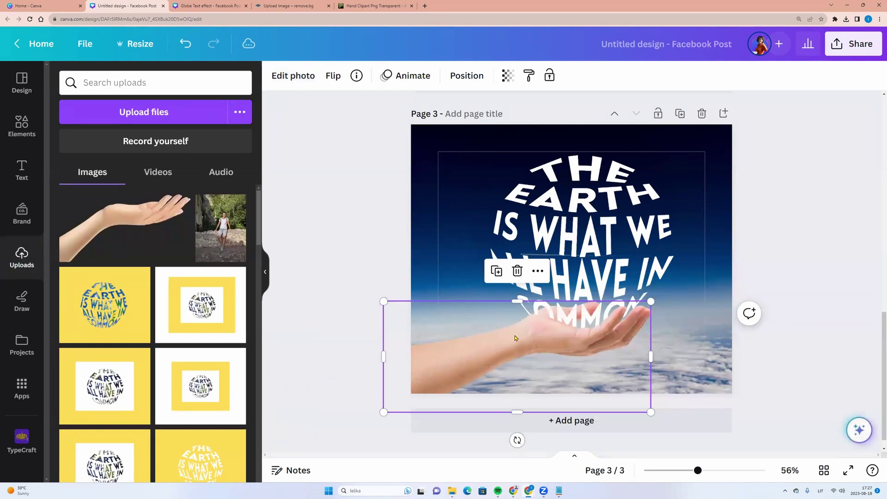
left_click(331, 263)
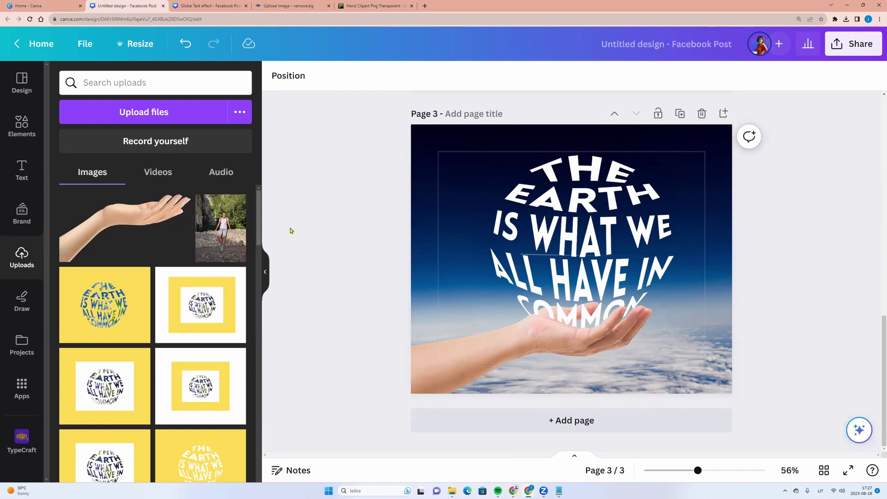
Upload pngaaa.com-221880 to remove.bg and open the cut-out in its editor
left_click(301, 6)
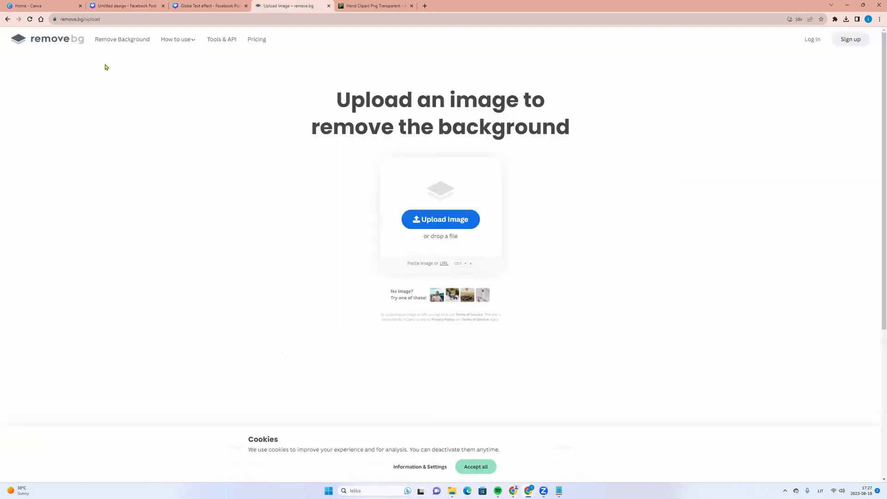
left_click(441, 226)
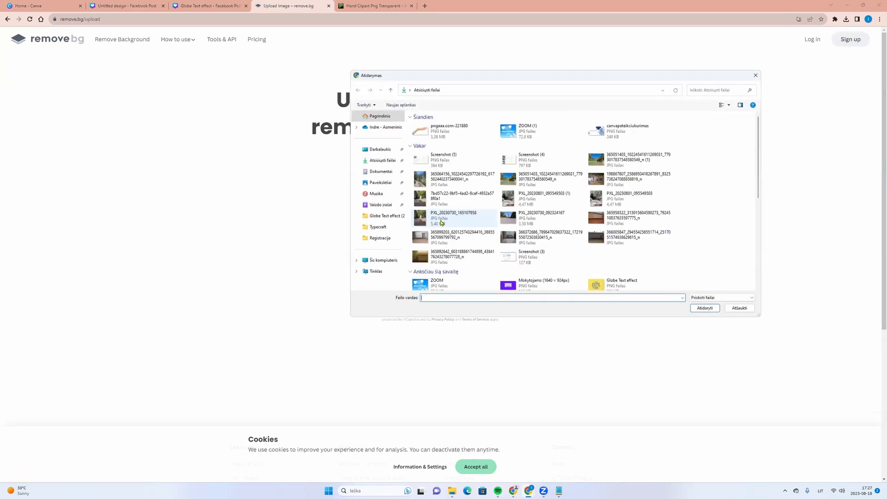
left_click(420, 134)
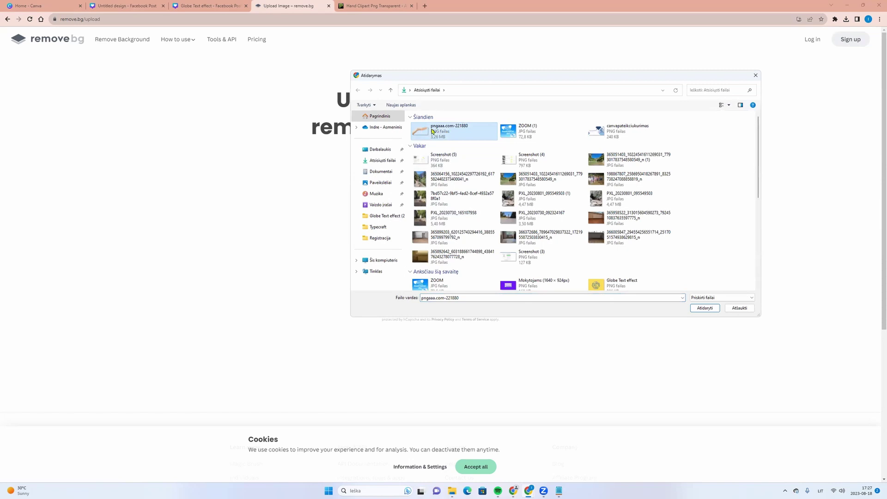
left_click(705, 307)
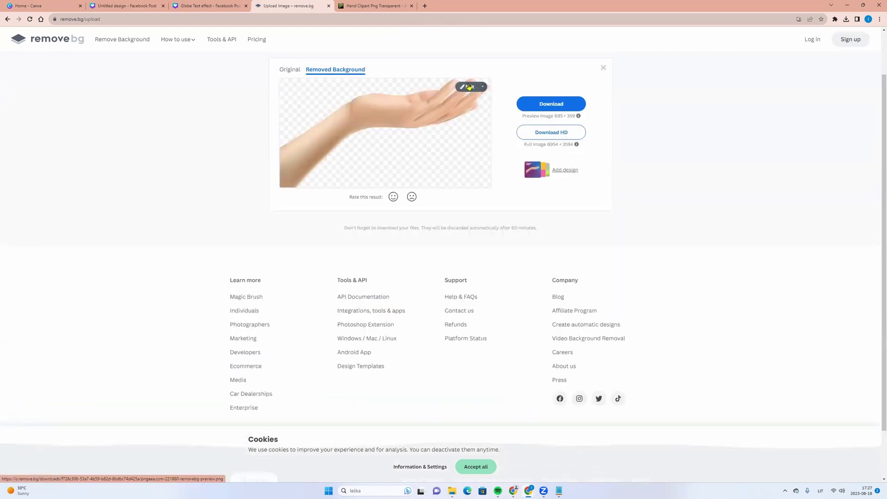
left_click(469, 88)
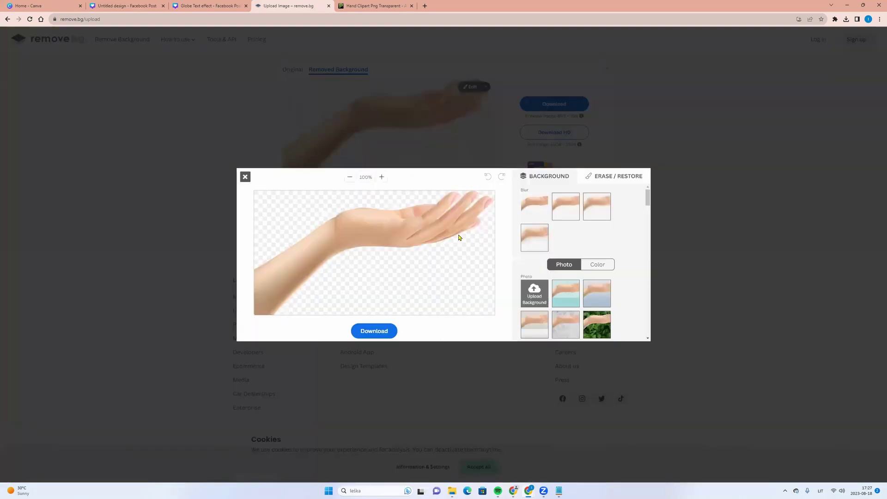
Erase the top of the palm with a resized brush and bring up the download options
left_click(630, 178)
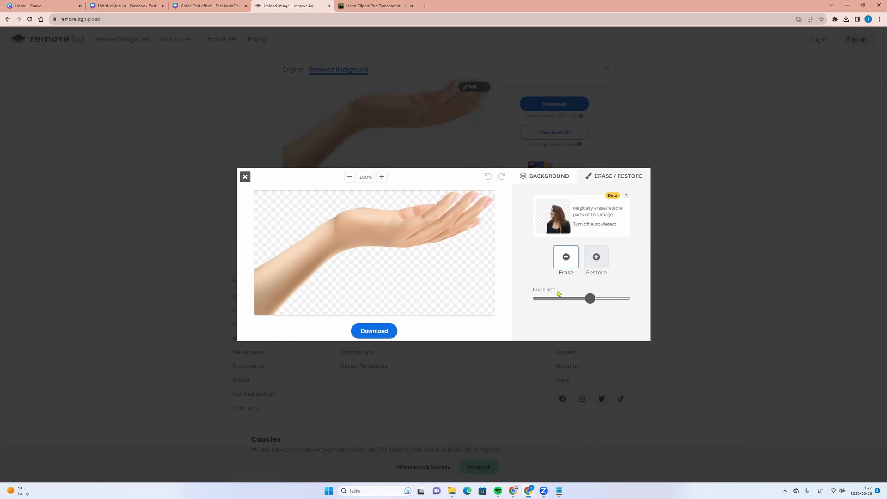
mouse_move(595, 298)
left_mouse_down()
mouse_move(610, 298)
mouse_move(553, 299)
mouse_move(606, 298)
mouse_move(555, 299)
mouse_move(596, 298)
mouse_move(567, 298)
left_mouse_up()
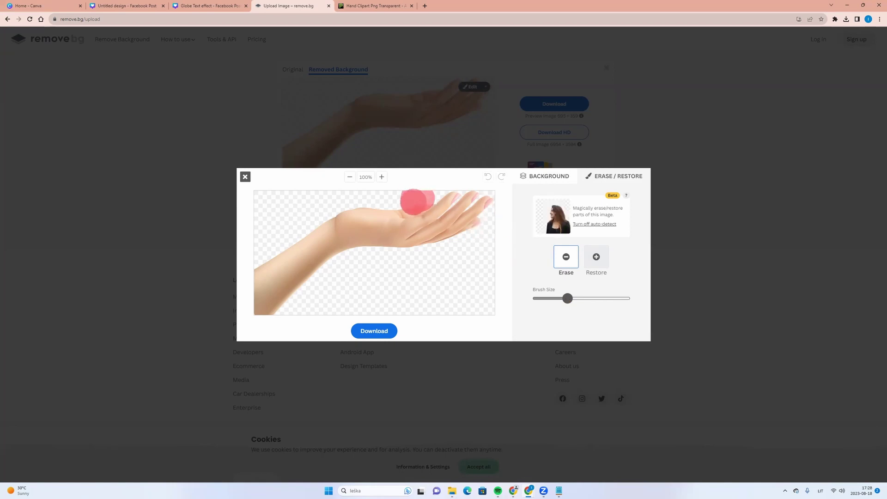
left_click_drag(418, 201, 345, 195)
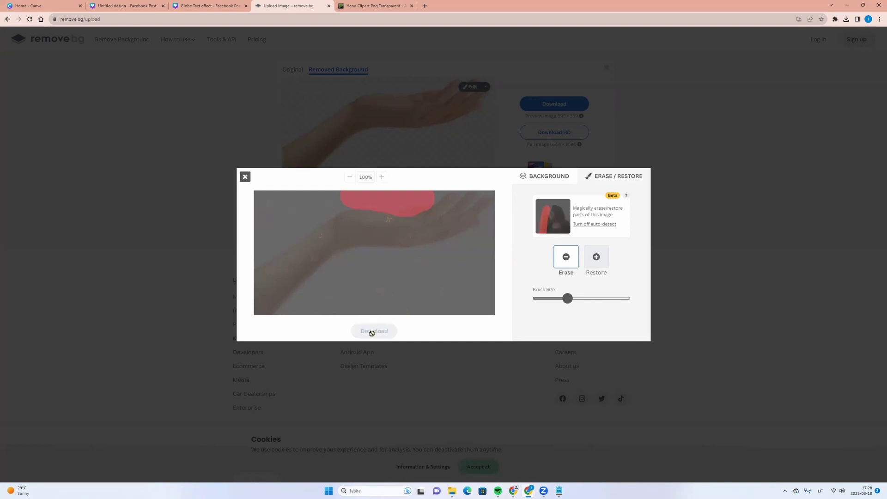
left_click(374, 331)
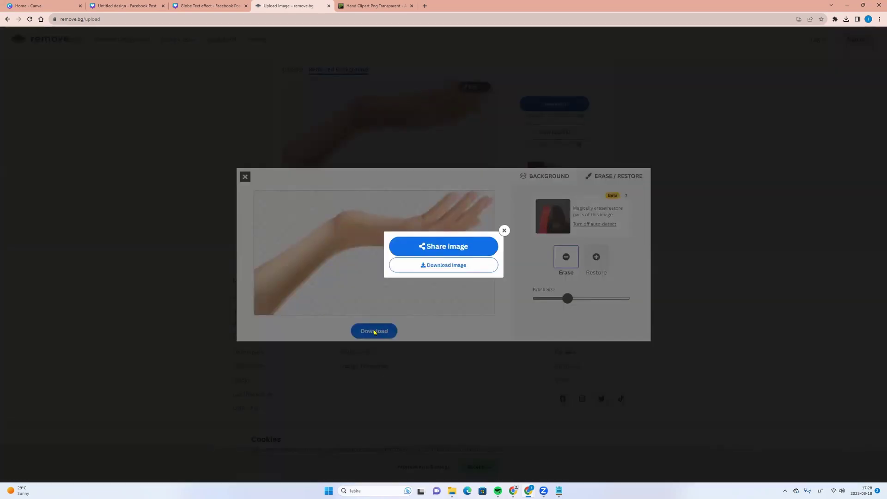
Locate the downloaded pngaaa.com-221880 file and drag it into Canva's Uploads panel
left_click(133, 9)
left_click(835, 19)
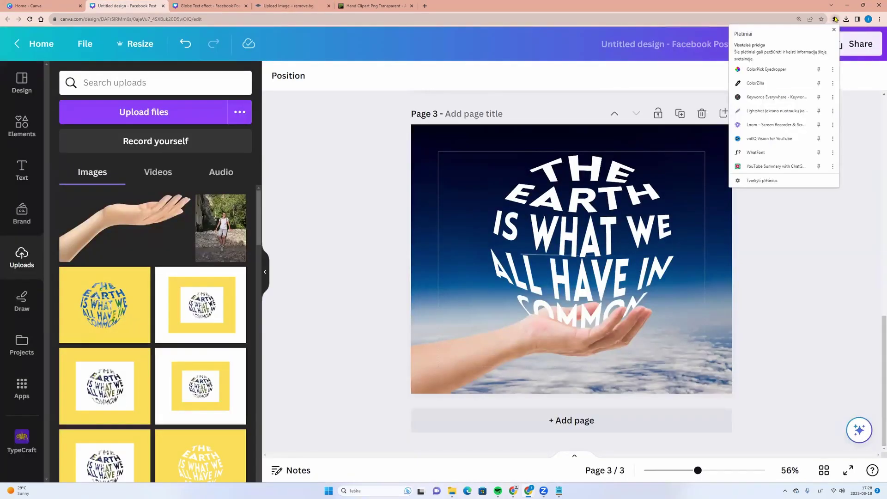
left_click(846, 19)
left_click(785, 45)
left_click(424, 18)
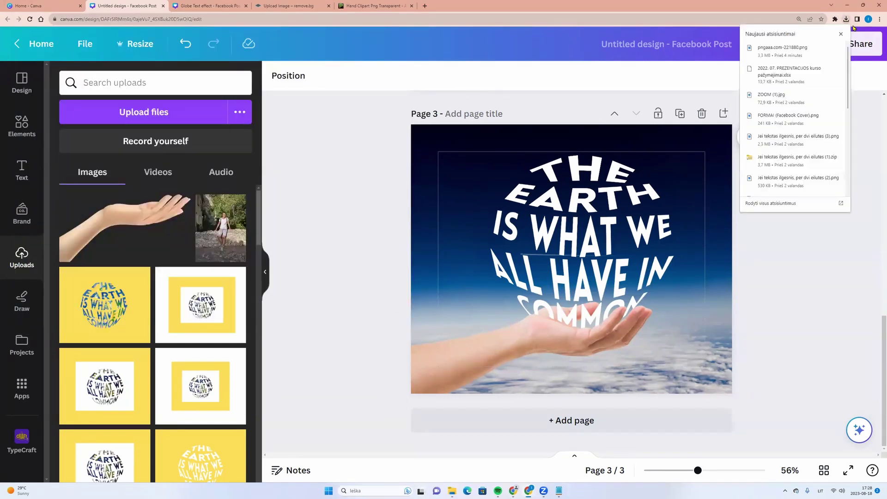
left_click(838, 46)
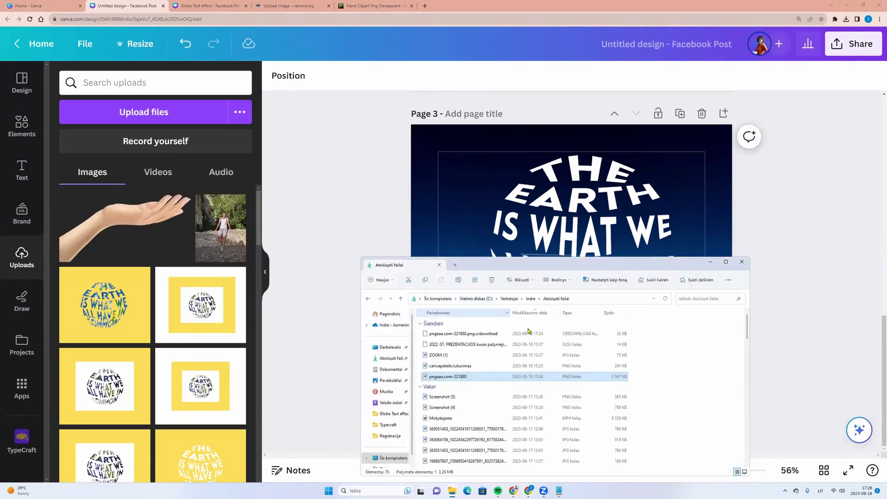
left_click_drag(464, 378, 161, 190)
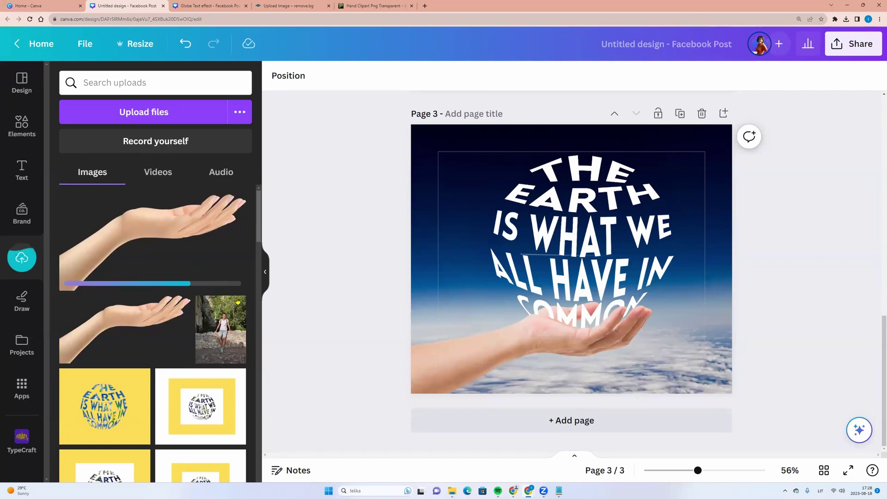
Select the word THE in the globe text and reapply it with TypeCraft's Update element
left_click(541, 274)
left_click(595, 175)
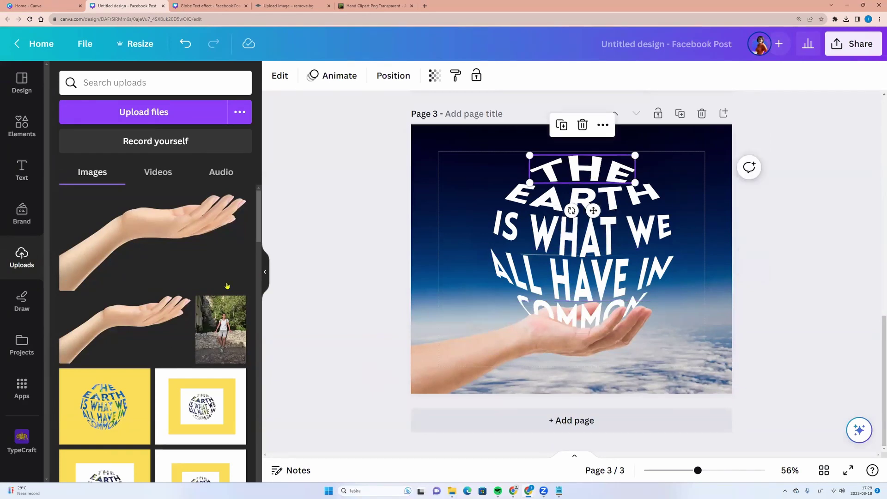
left_click(22, 439)
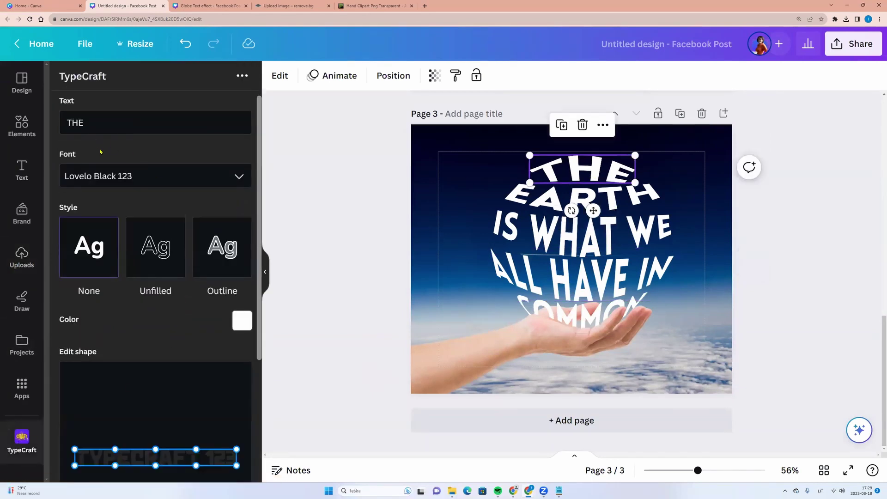
scroll(100, 152, "down", 4)
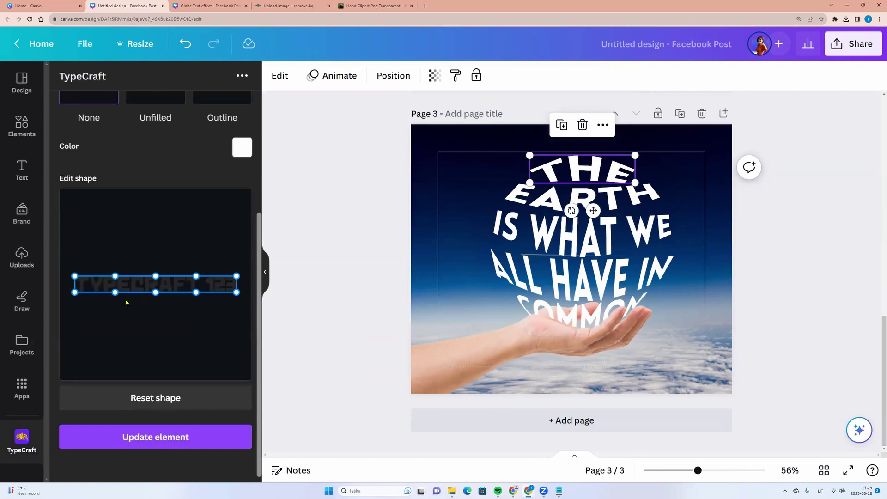
left_click(140, 442)
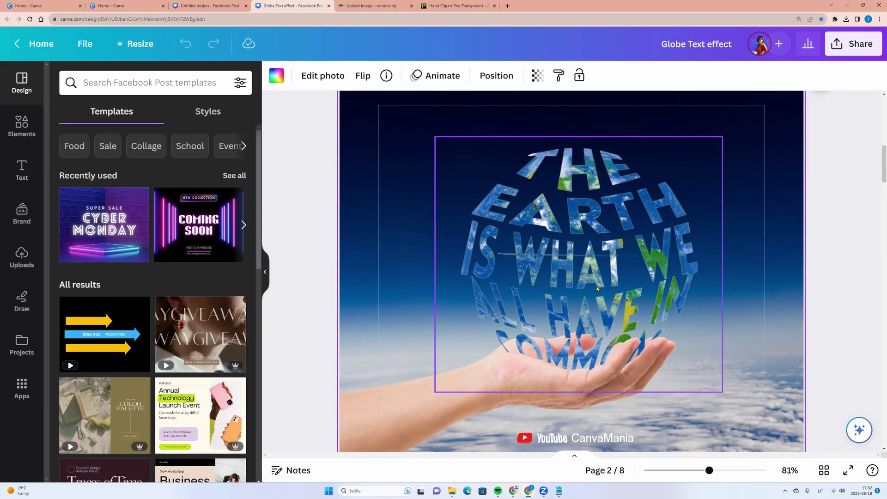
Duplicate Page 1's yellow globe-text design and shift the copy down to become page 5
left_click(212, 6)
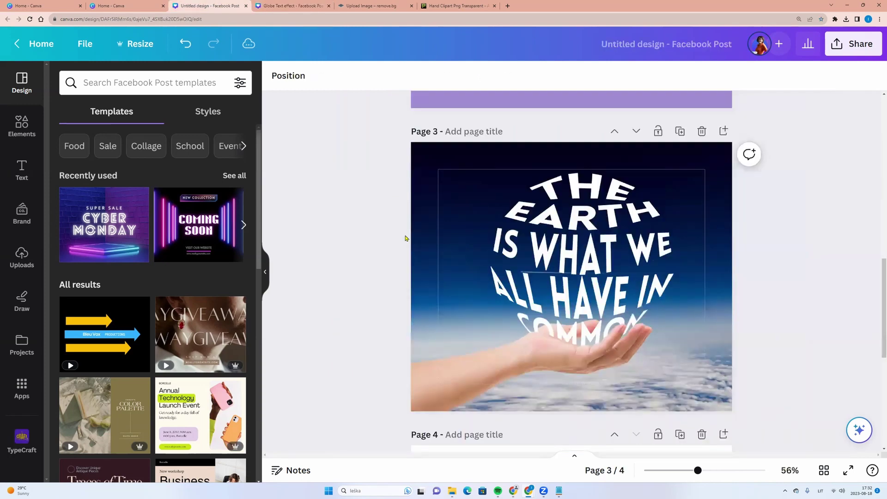
scroll(419, 310, "up", 13)
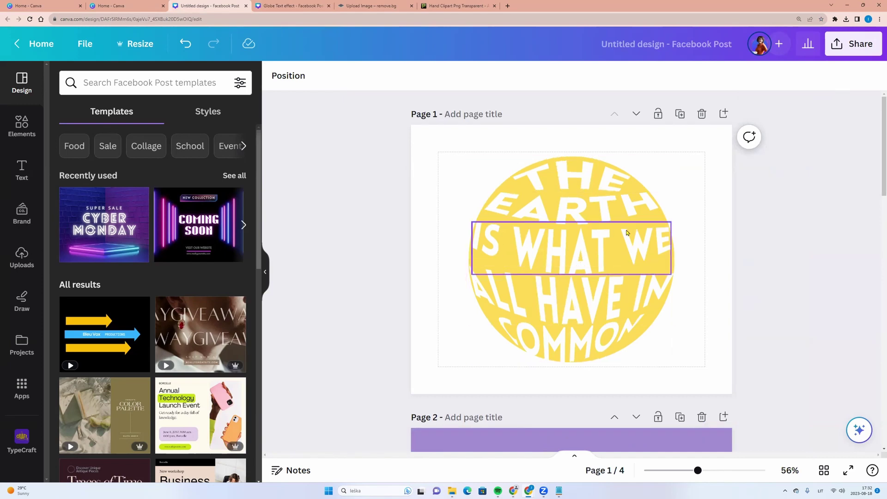
left_click(679, 114)
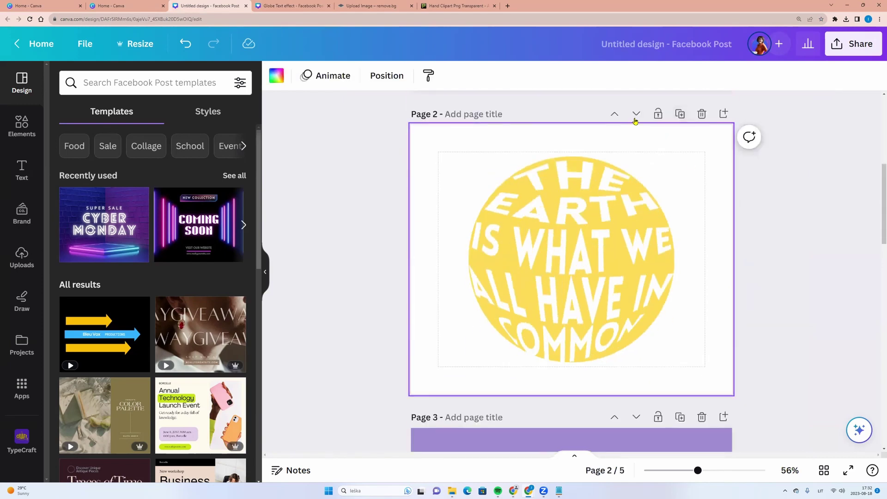
left_click(636, 115)
left_click(636, 115)
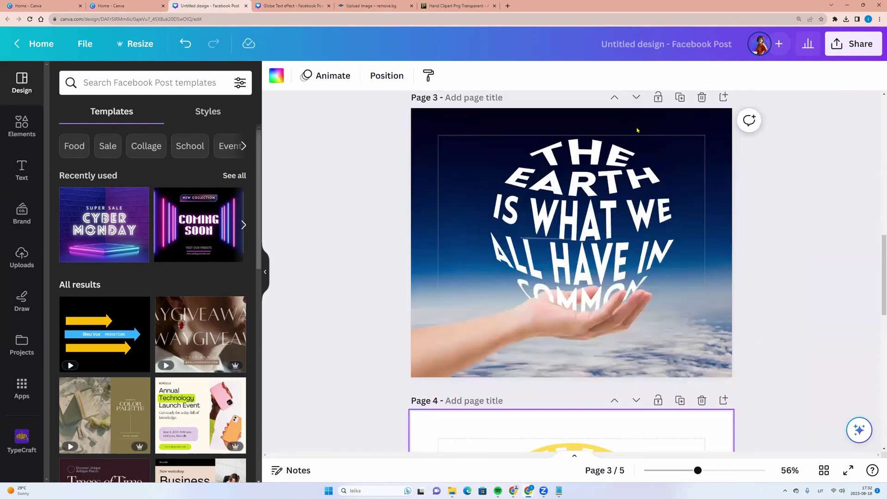
left_click(636, 114)
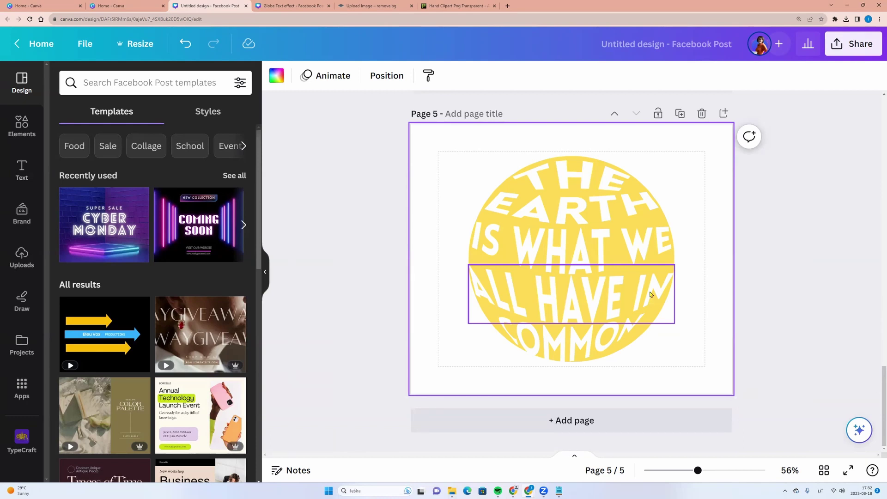
Download only the current page 5 as a PNG
left_click(853, 44)
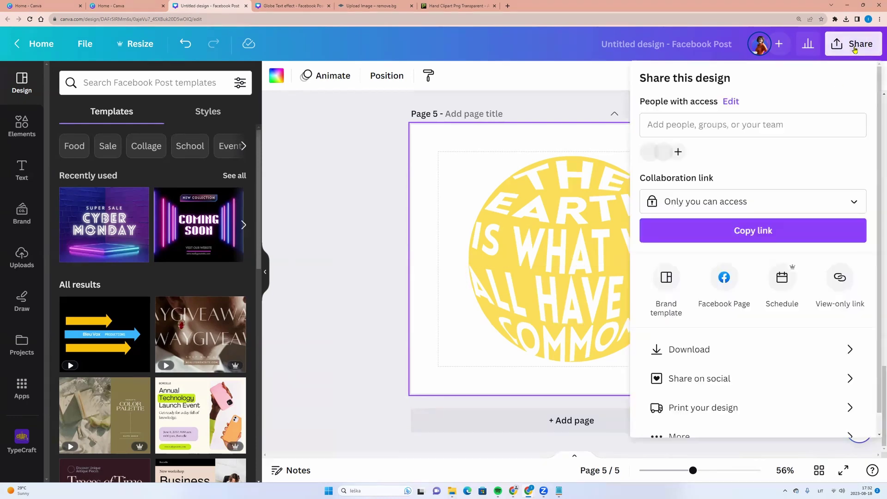
left_click(719, 350)
left_click(858, 270)
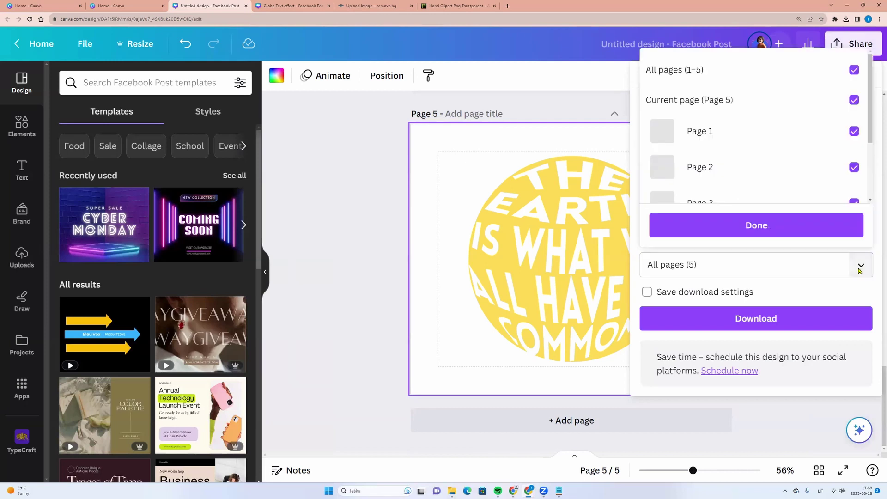
left_click(854, 69)
left_click(854, 99)
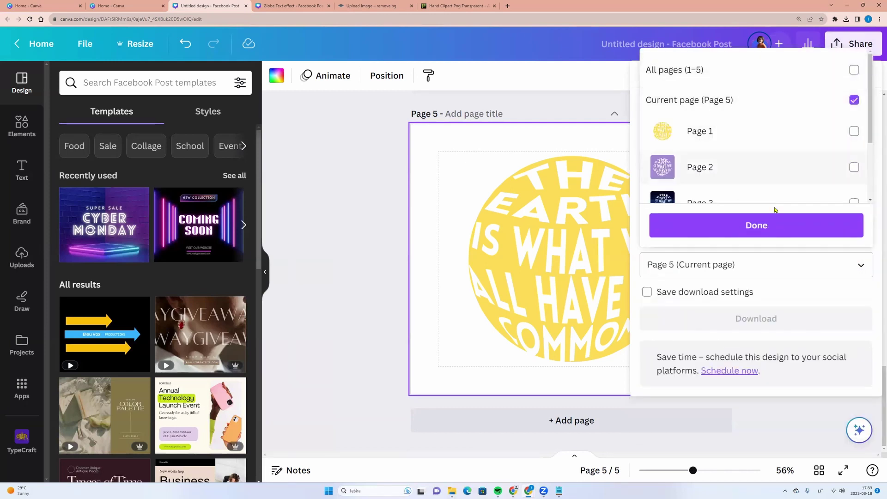
left_click(770, 225)
left_click(766, 319)
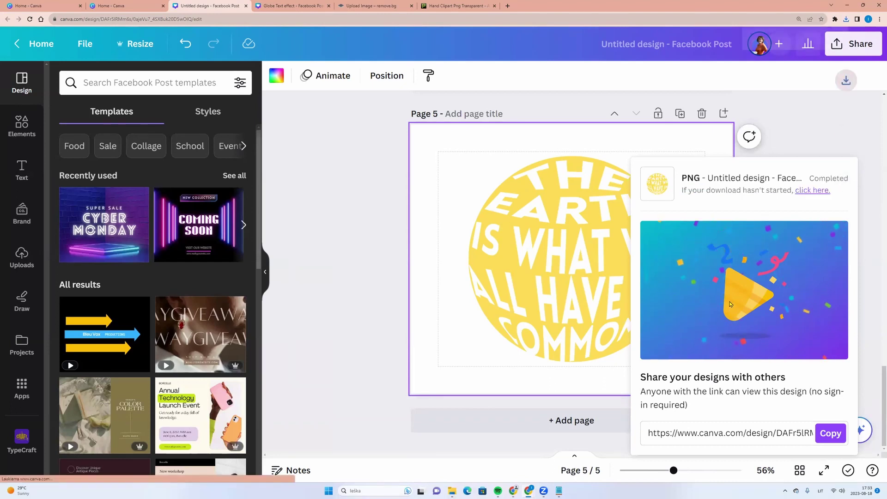
Drag the downloaded page-5 PNG from its folder into Canva's uploads
left_click(845, 20)
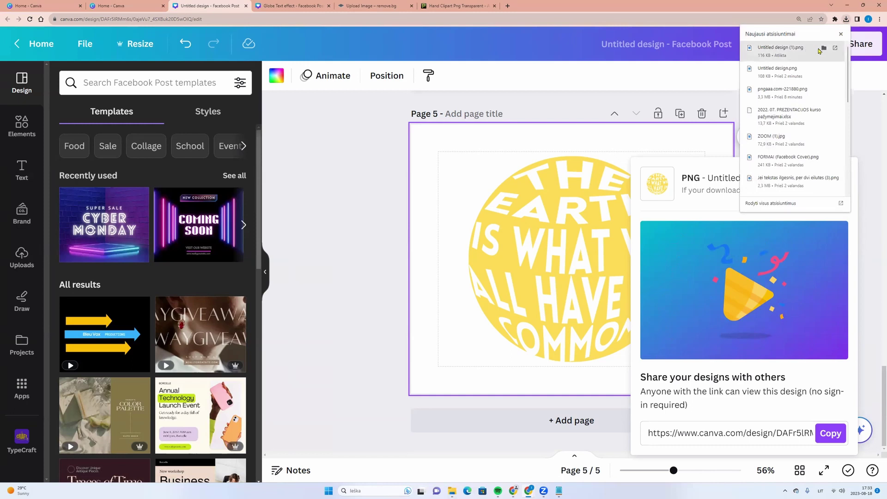
left_click(823, 50)
left_click_drag(463, 348, 180, 315)
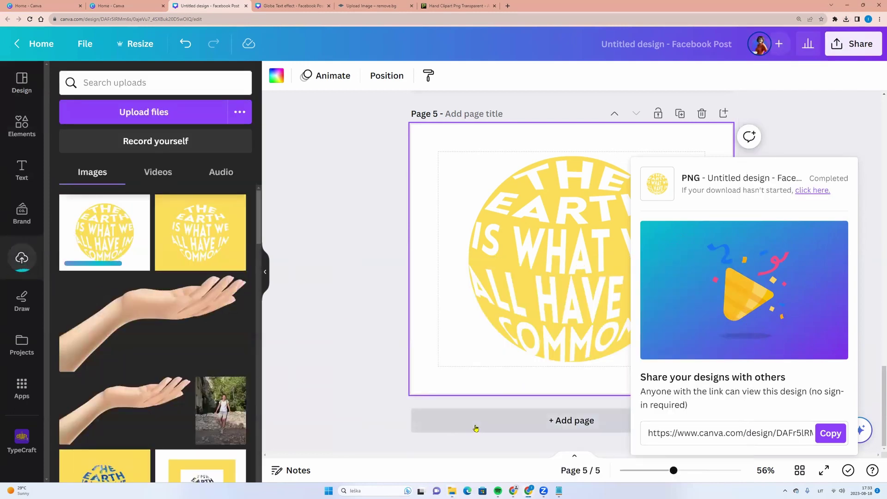
Add page 6, place the uploaded globe PNG on it and remove its background with BG Remover
left_click(477, 425)
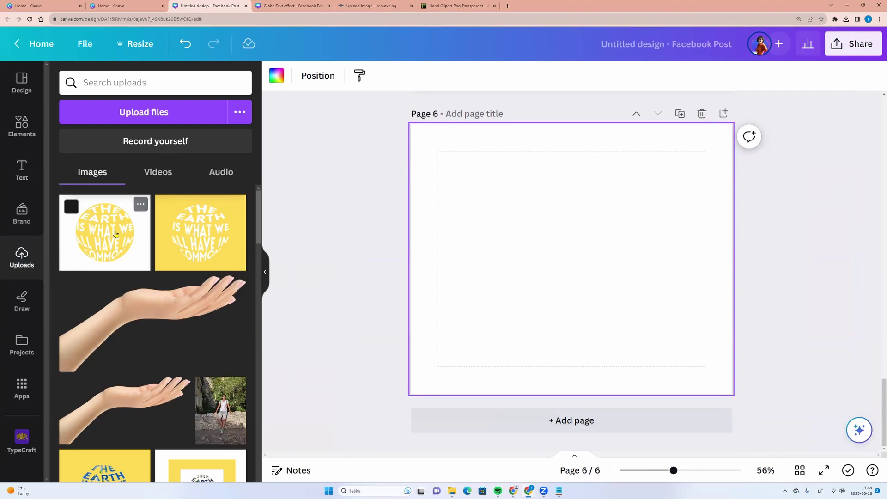
left_click(116, 233)
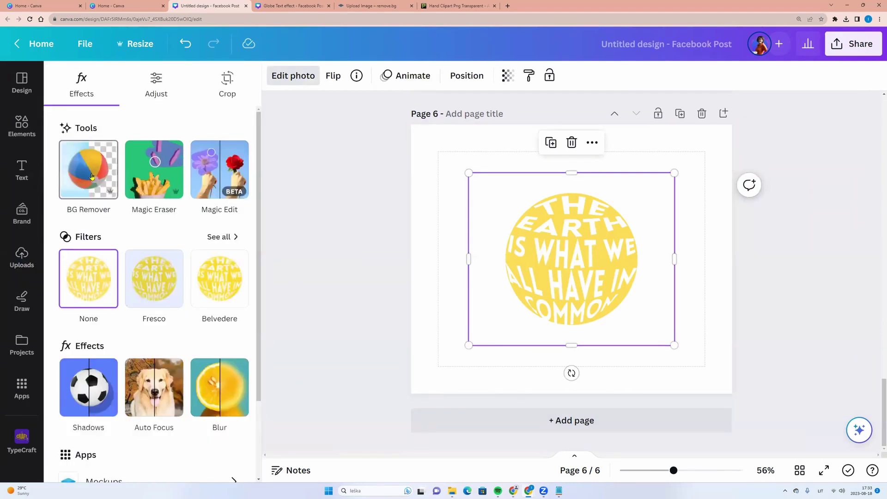
left_click(91, 172)
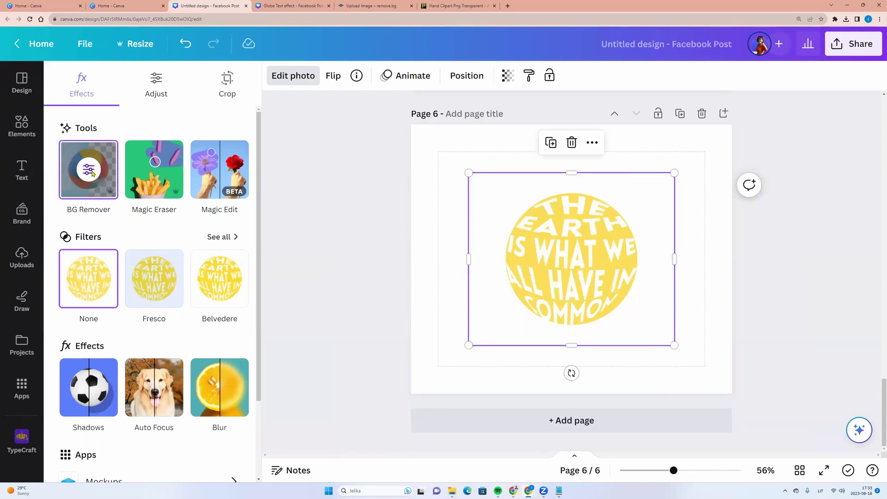
left_click(88, 170)
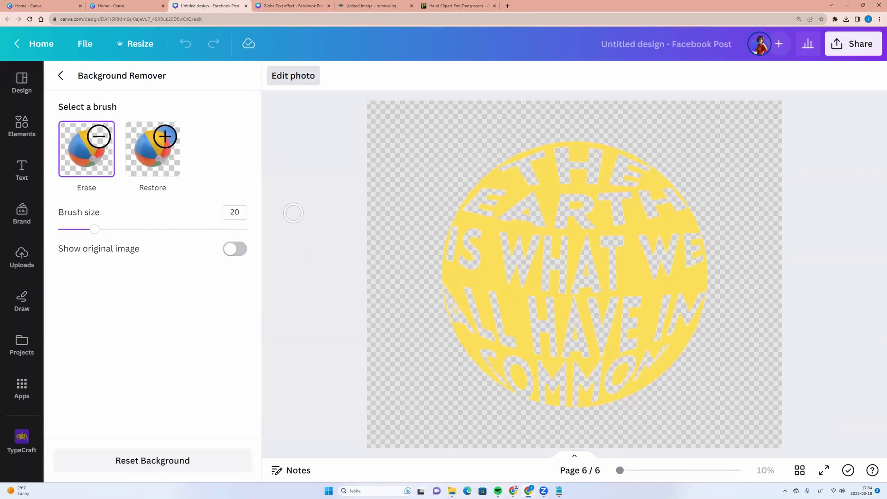
left_click(310, 240)
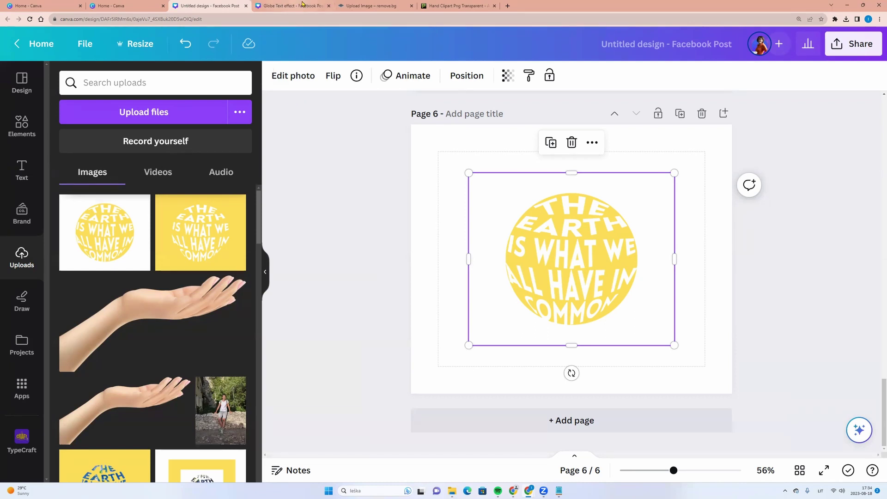
left_click(370, 6)
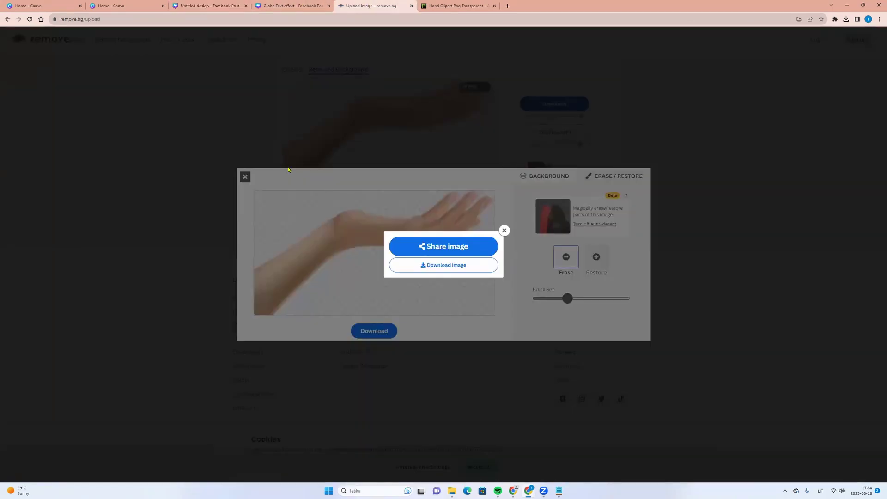
Close the current remove.bg editor, discarding its edits, and return to the remove.bg home page
left_click(504, 230)
left_click(245, 176)
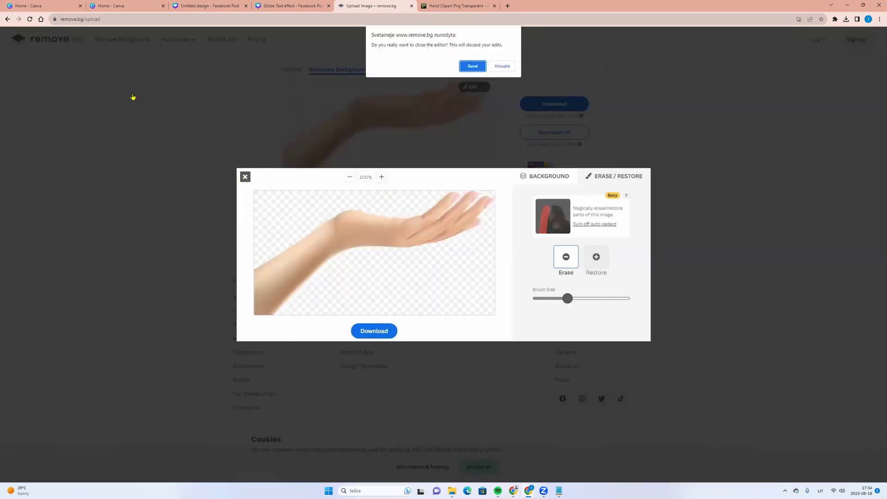
left_click(476, 66)
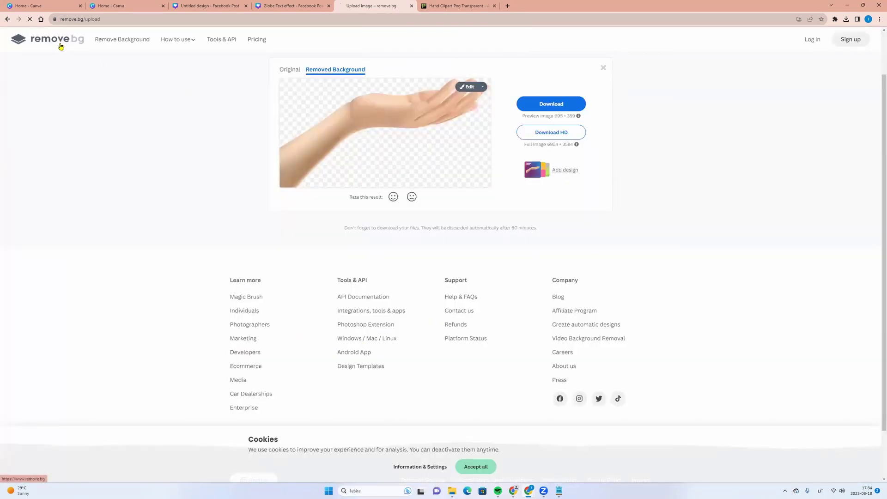
left_click(82, 46)
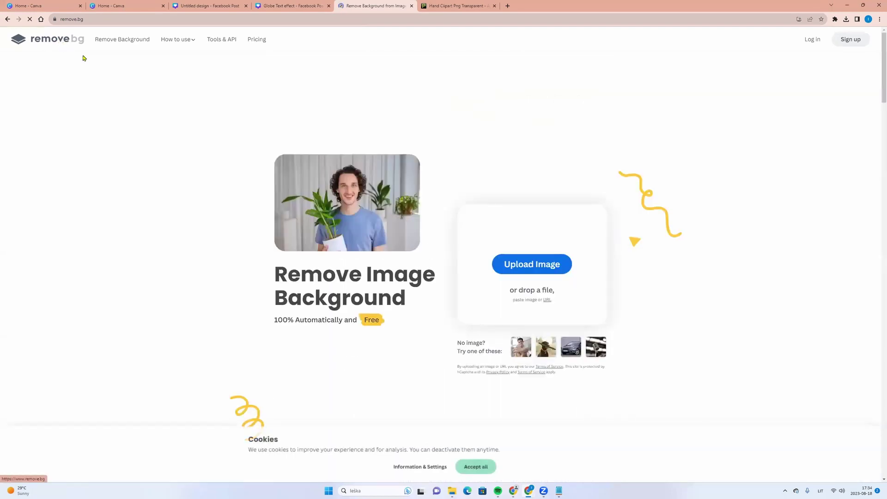
Upload 'Untitled design (1)' to remove.bg and download the background-free word-globe
left_click(558, 259)
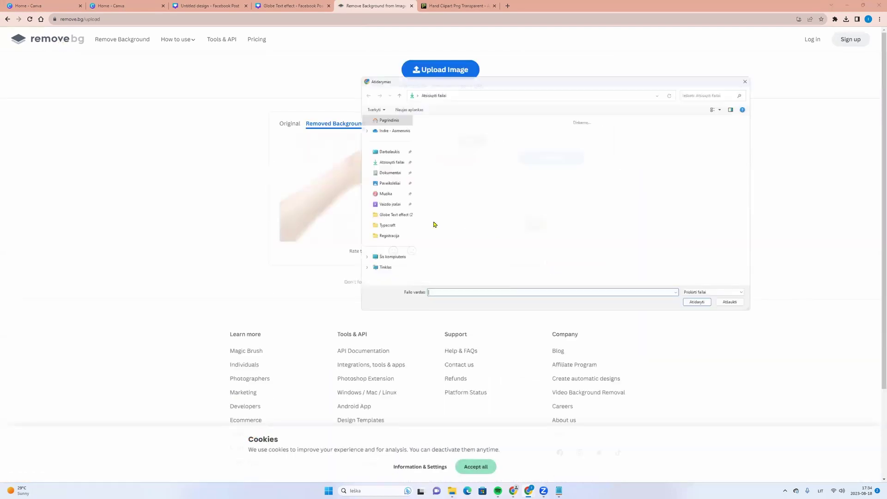
left_click(441, 131)
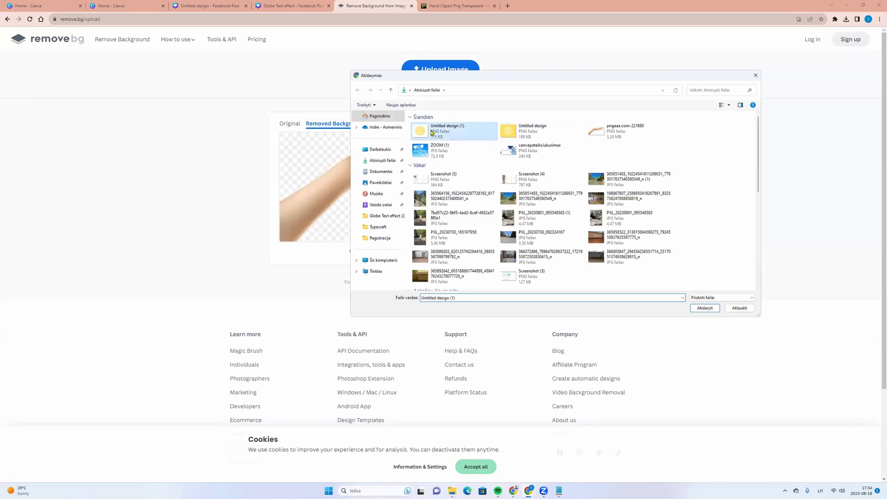
left_click(704, 308)
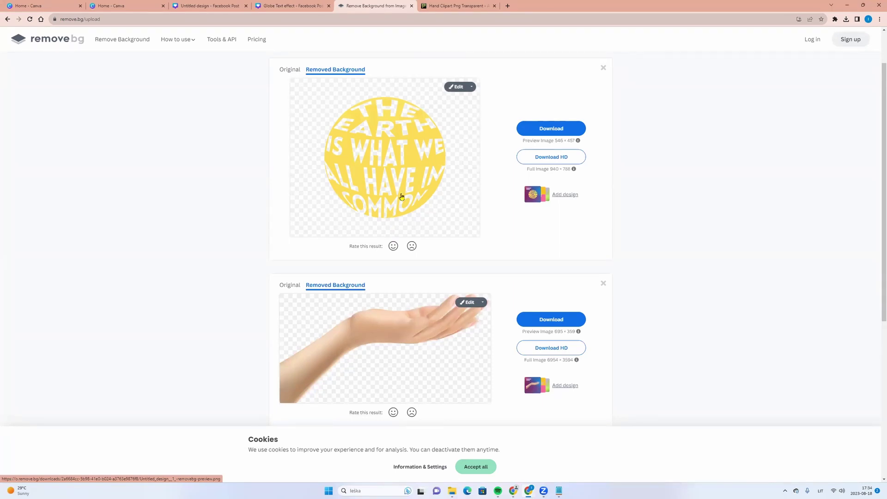
left_click(565, 132)
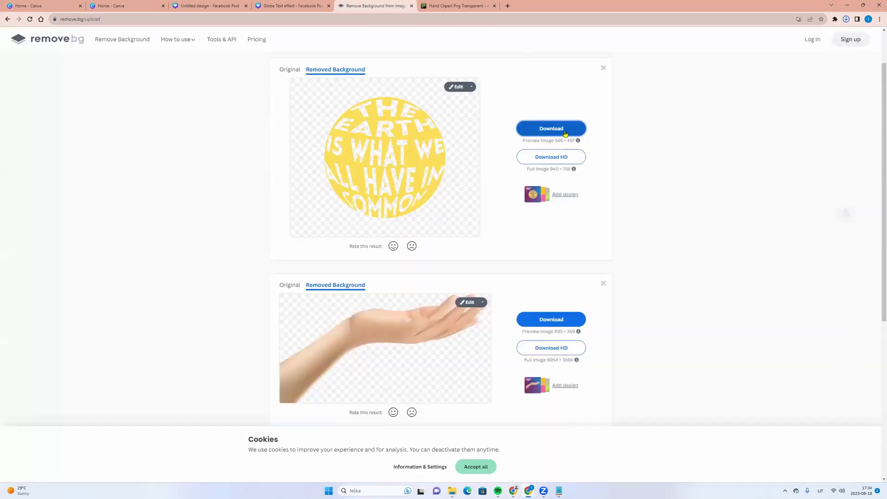
left_click(124, 9)
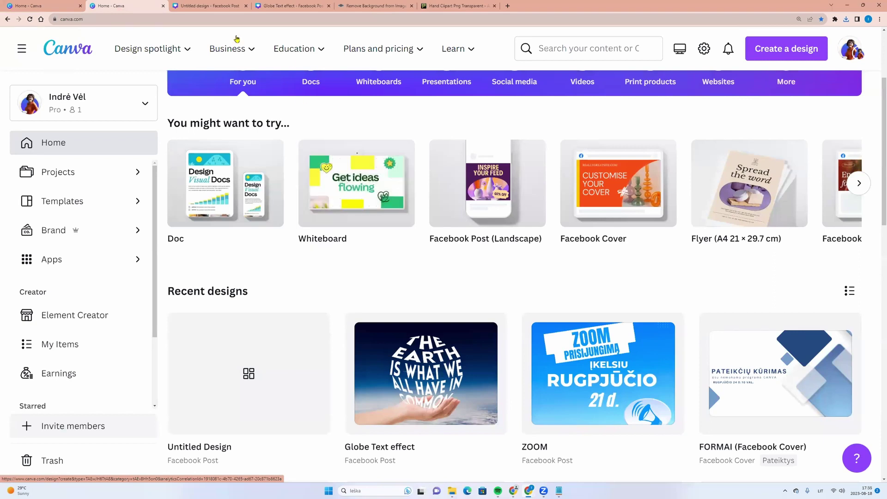
Search the Elements library of the Untitled design for 'globe'
left_click(208, 6)
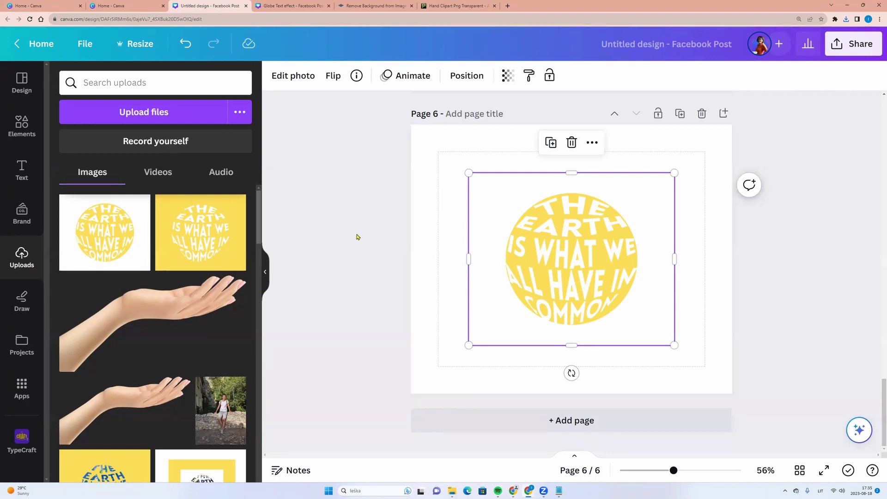
left_click(25, 125)
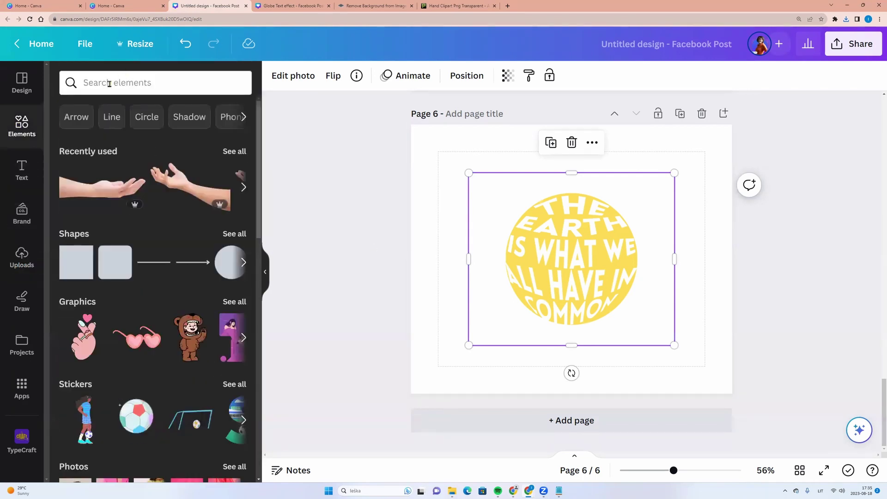
left_click(112, 83)
type("glo")
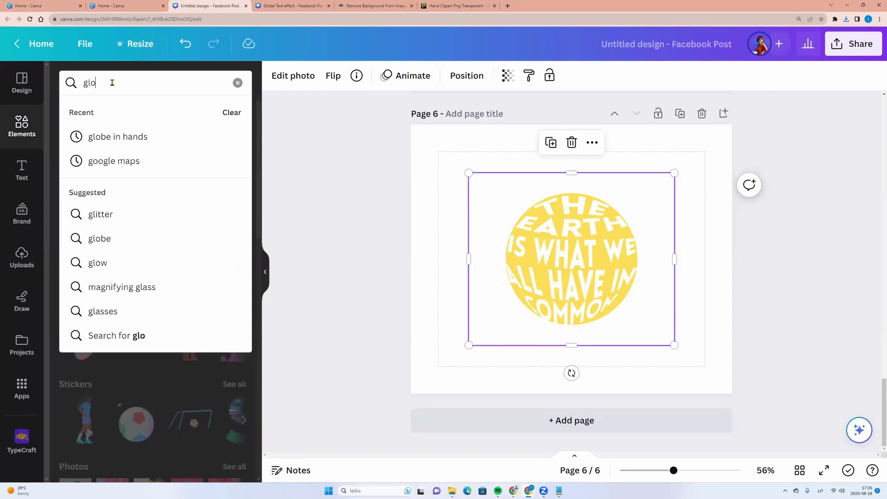
type("be")
key("Return")
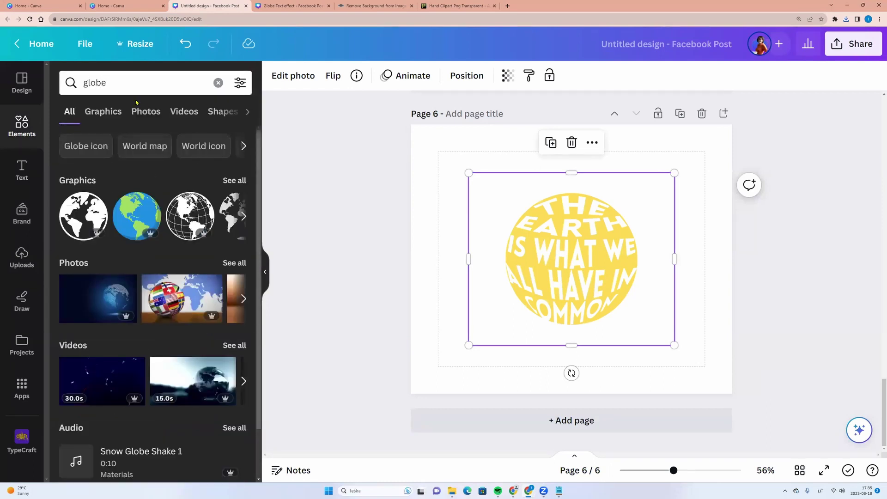
Browse the globe Photos results and inspect an Earth-from-space photo
left_click(141, 112)
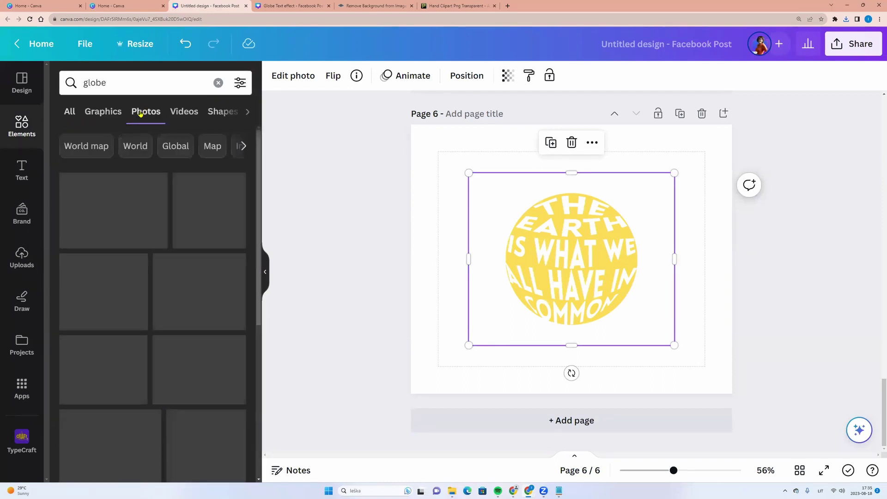
left_click(102, 111)
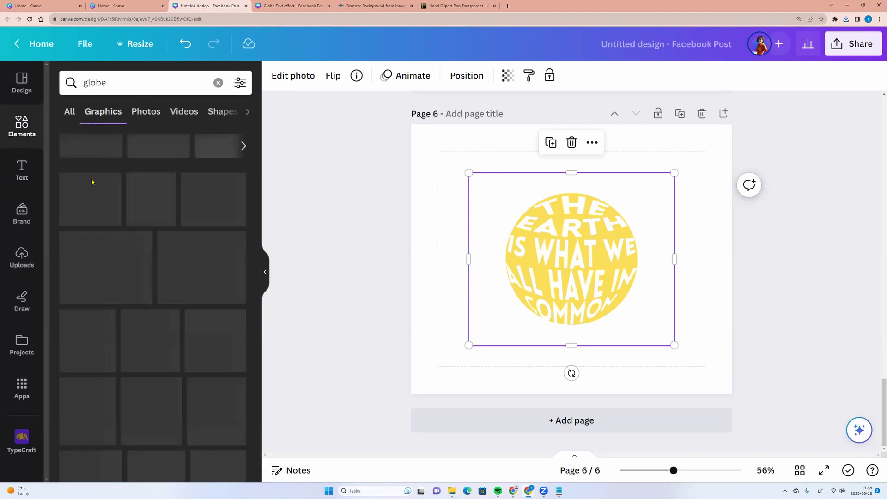
left_click(147, 111)
scroll(190, 275, "down", 1)
scroll(189, 275, "down", 1)
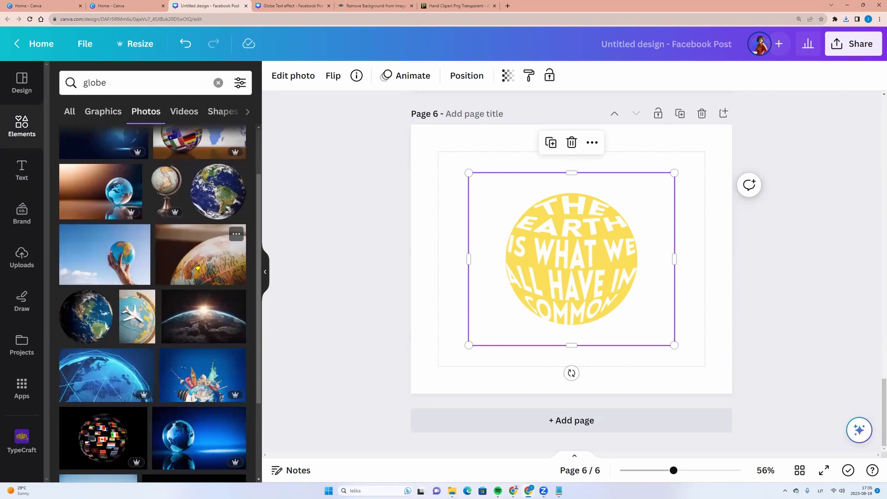
left_click(237, 173)
Add the Earth photo at 520×520 and move it below the yellow word-globe in Layers
left_click(221, 189)
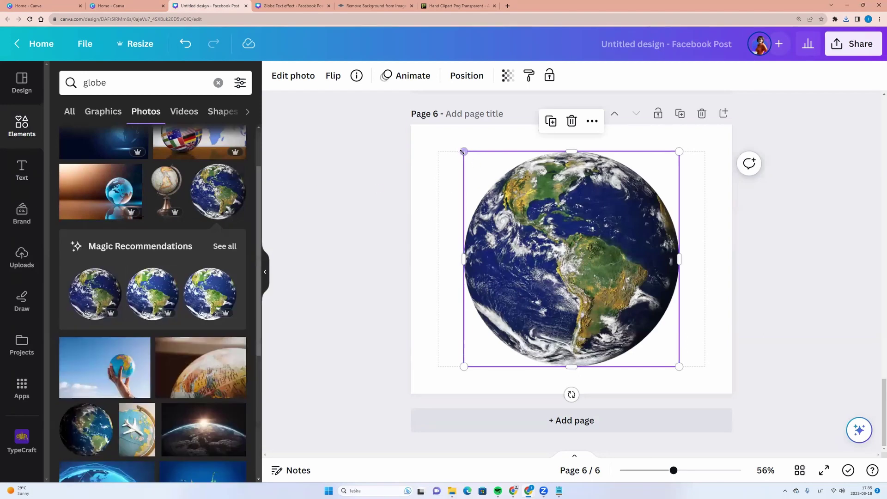
left_click_drag(463, 151, 497, 185)
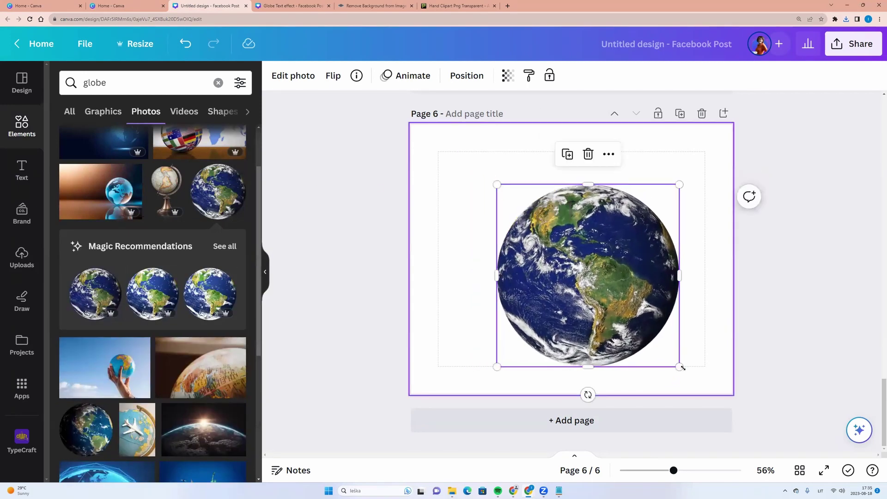
left_click_drag(679, 366, 645, 332)
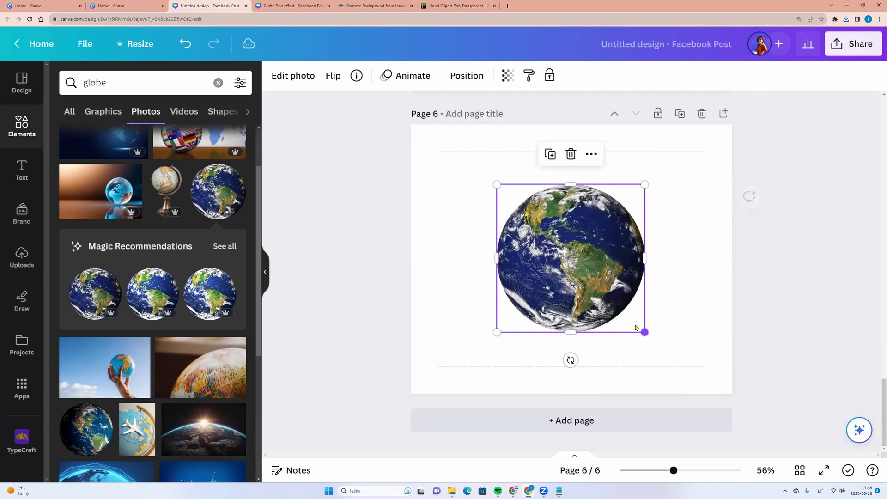
left_click(462, 78)
left_click(222, 79)
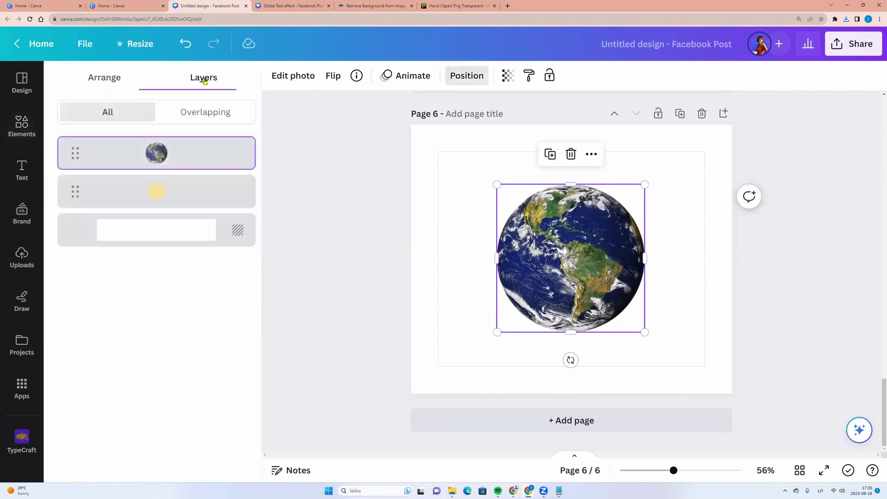
left_click_drag(112, 152, 113, 208)
Resize and align the yellow word-globe so it covers the Earth photo
left_click(568, 233)
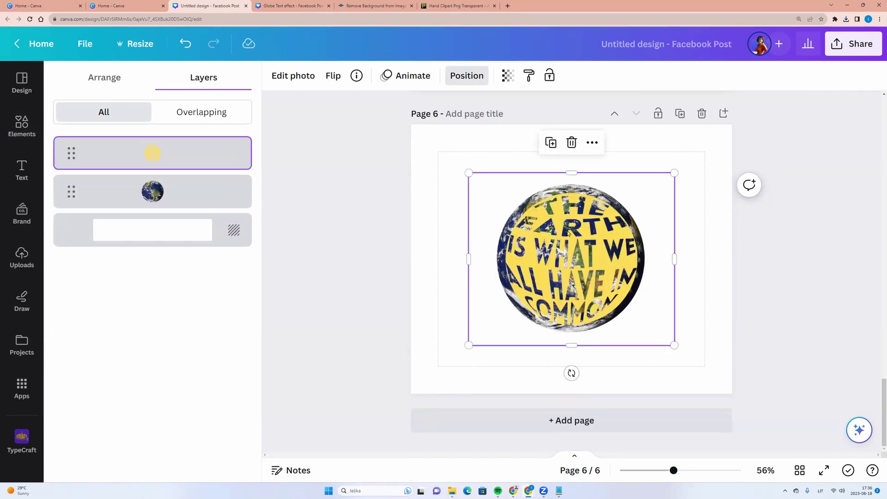
left_click_drag(584, 213, 578, 212)
left_click_drag(461, 172, 453, 160)
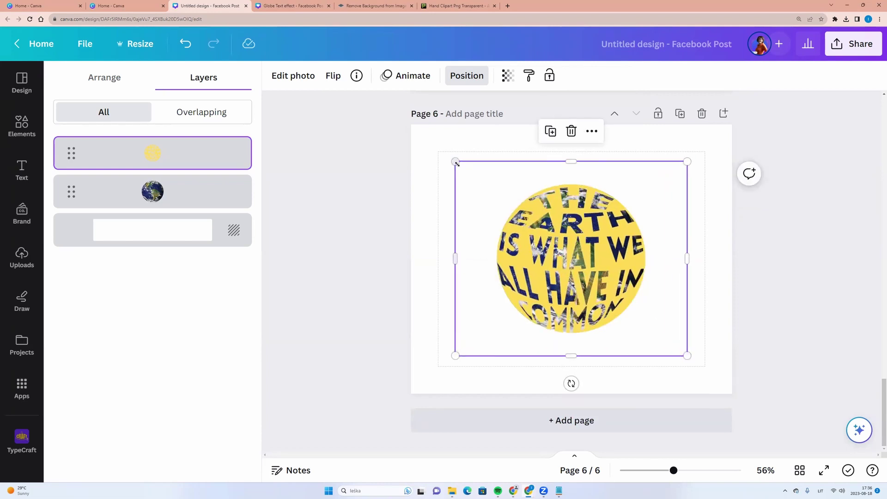
left_click_drag(572, 160, 588, 177)
left_click_drag(588, 355, 569, 339)
Set page 6's background colour to the document yellow #ffde59
left_click(445, 265)
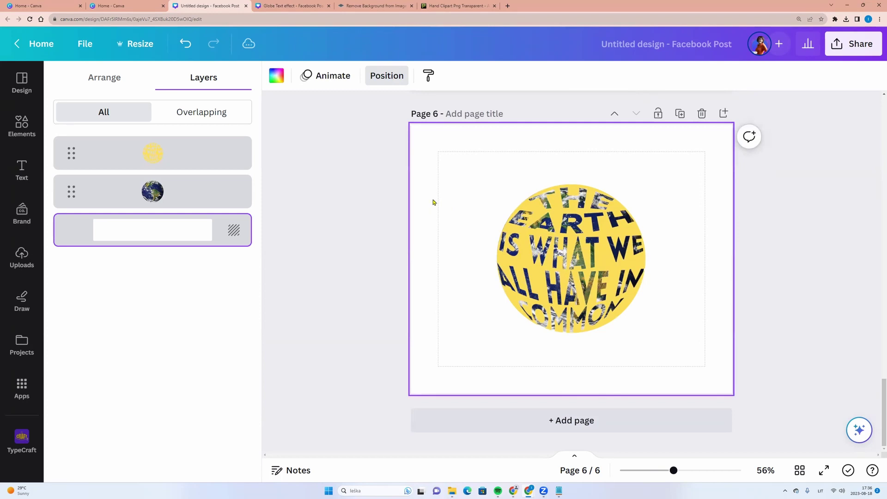
left_click(276, 75)
left_click(138, 150)
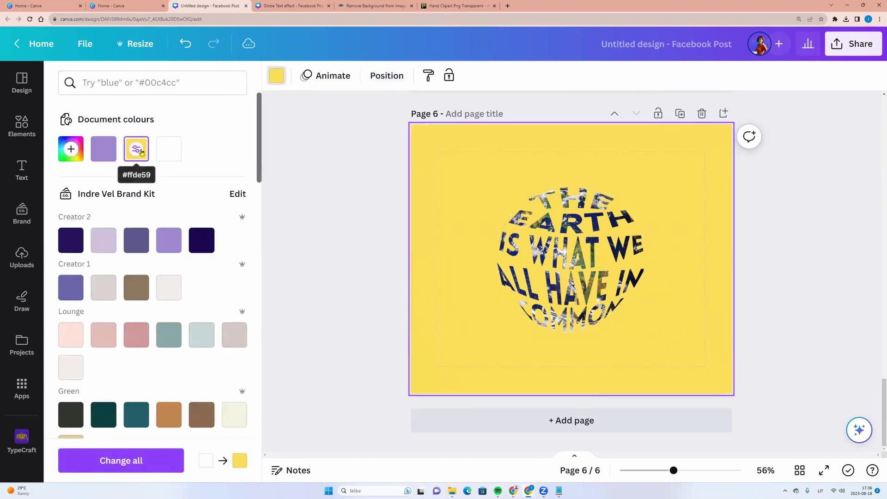
Fine-tune the word-globe's size and deselect it
left_click(518, 231)
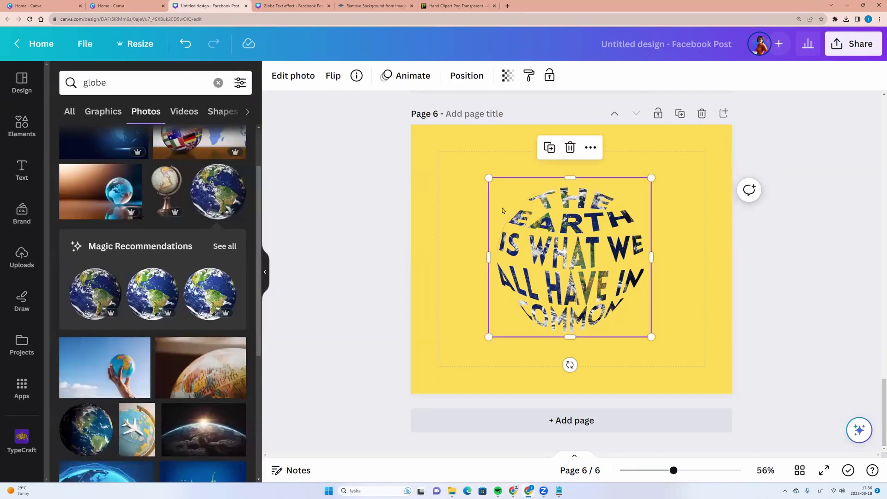
left_click_drag(489, 178, 491, 176)
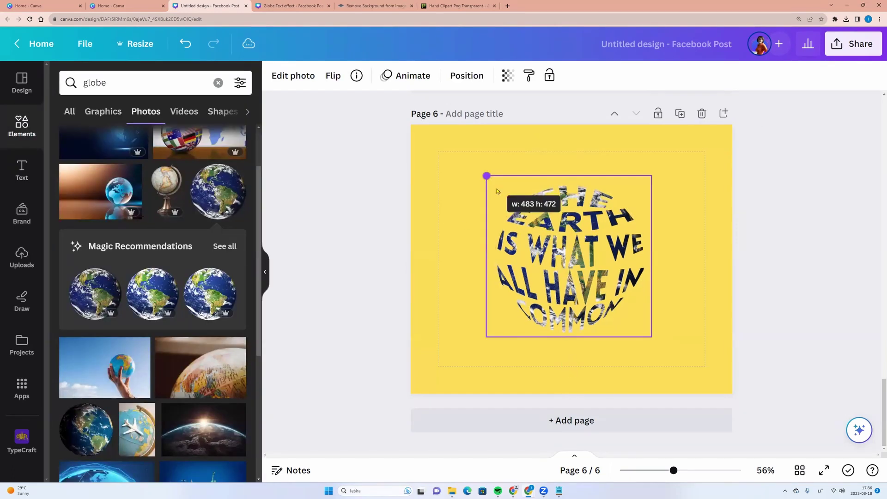
left_click(676, 309)
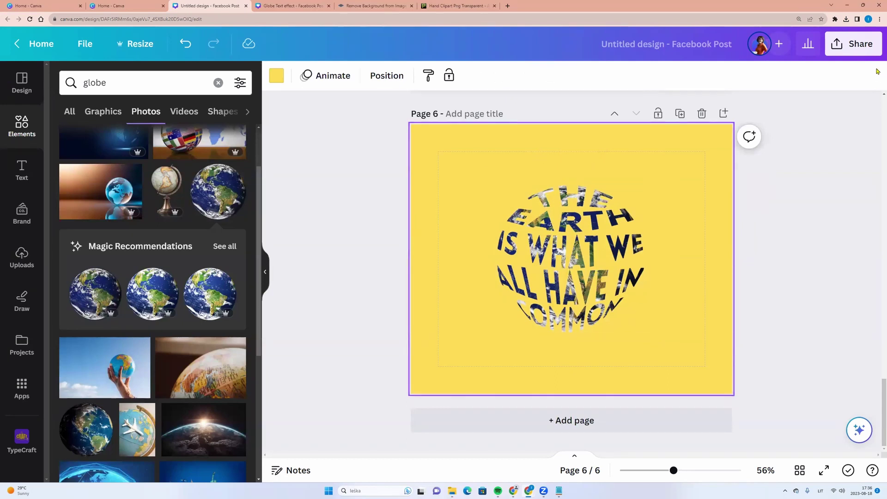
Download only the current page 6 as a PNG, then add a blank page 7
left_click(867, 50)
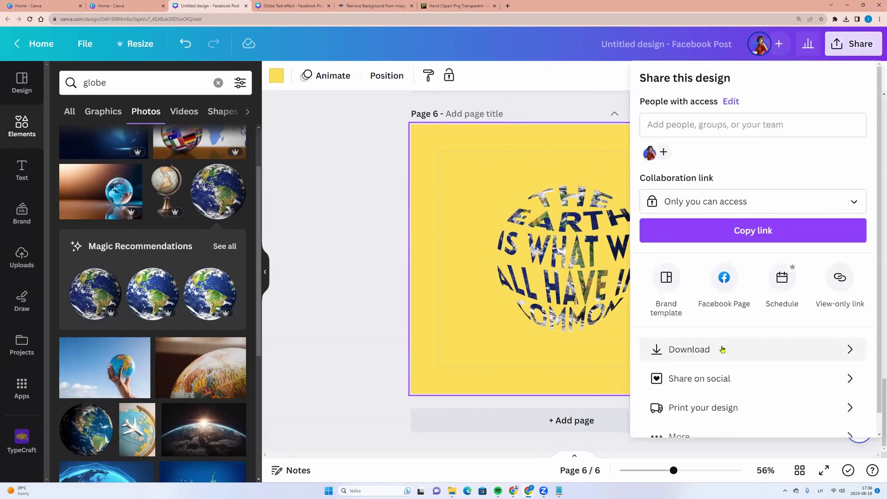
left_click(722, 350)
left_click(863, 265)
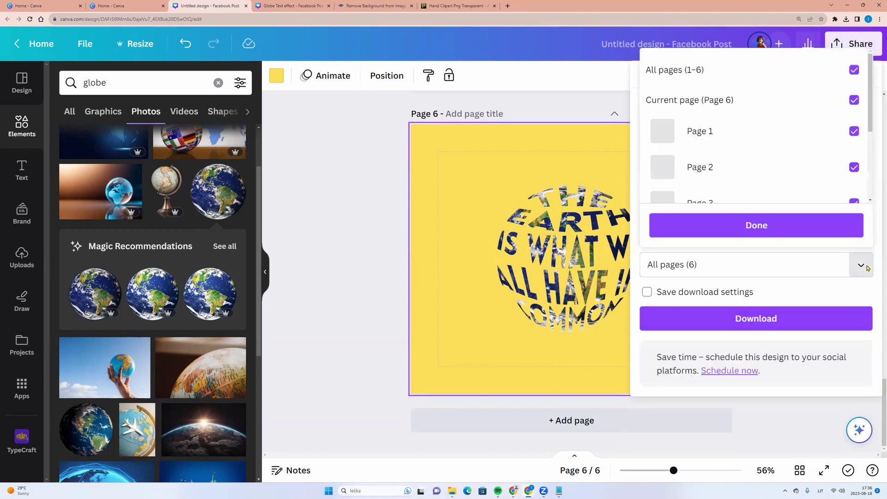
left_click(853, 70)
left_click(854, 100)
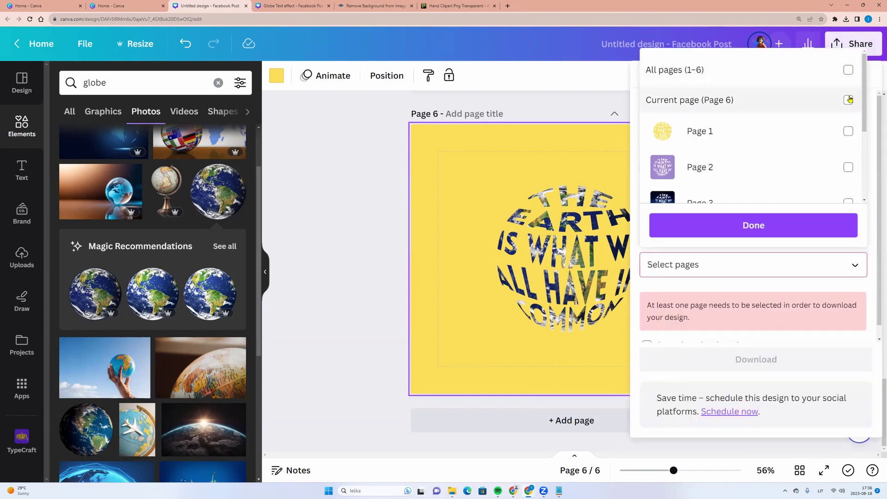
left_click(747, 232)
left_click(753, 319)
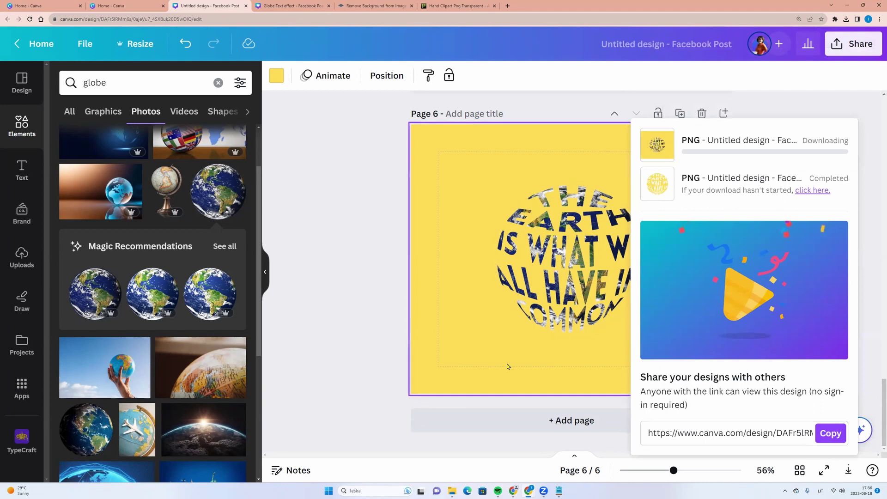
left_click(541, 420)
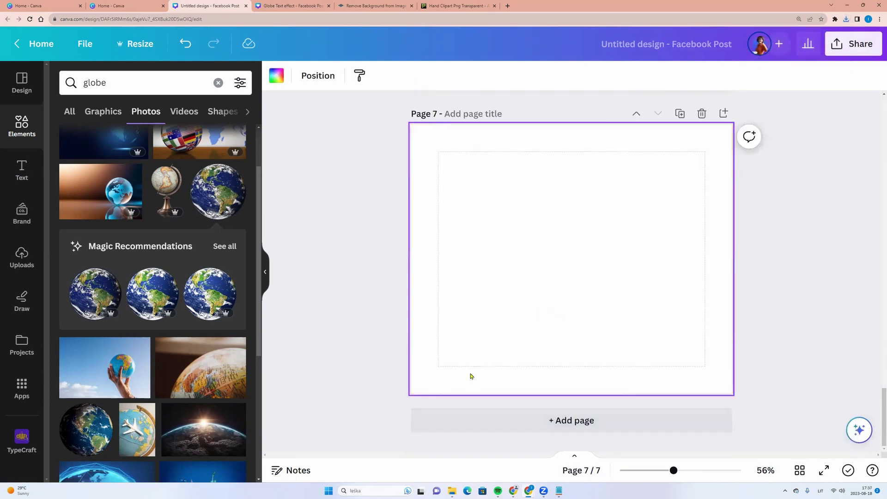
Upload 'Untitled design (2)' onto page 7 and remove its background
left_click(846, 20)
left_click(825, 51)
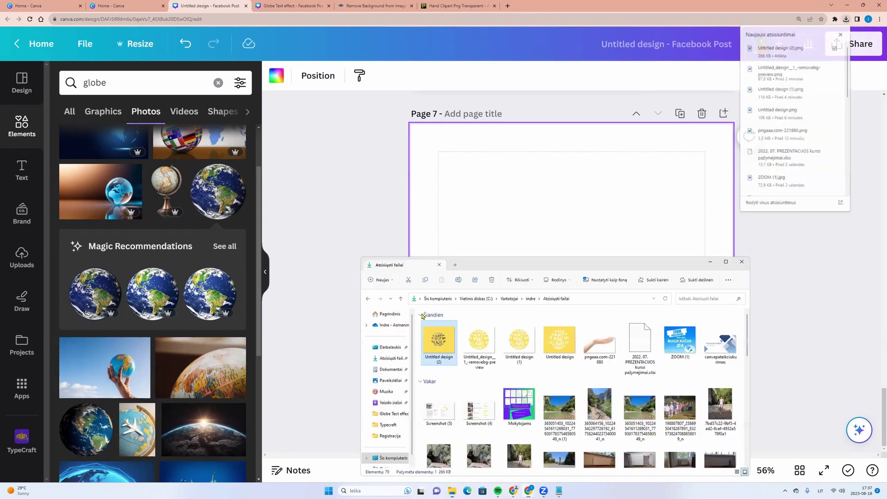
left_click_drag(439, 344, 130, 231)
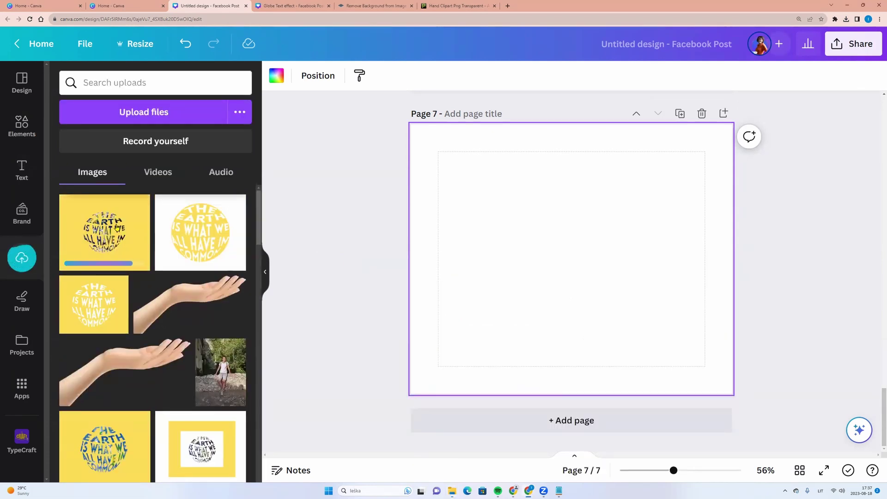
left_click(117, 228)
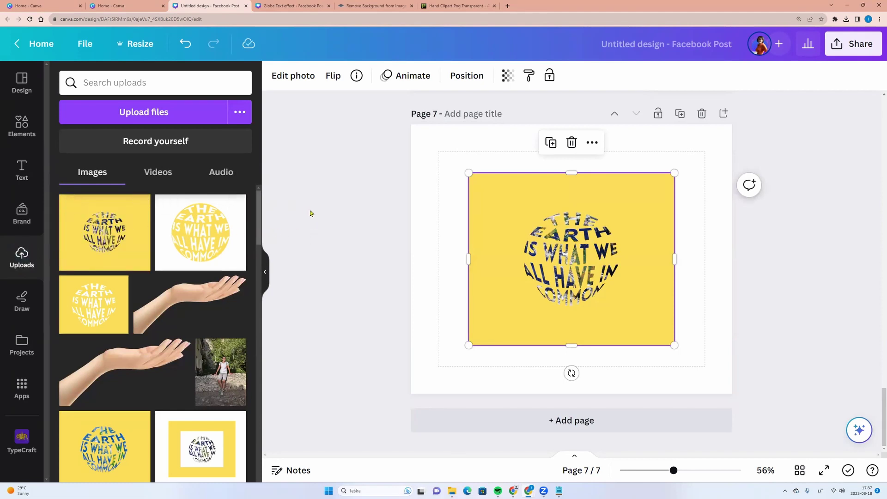
left_click(291, 77)
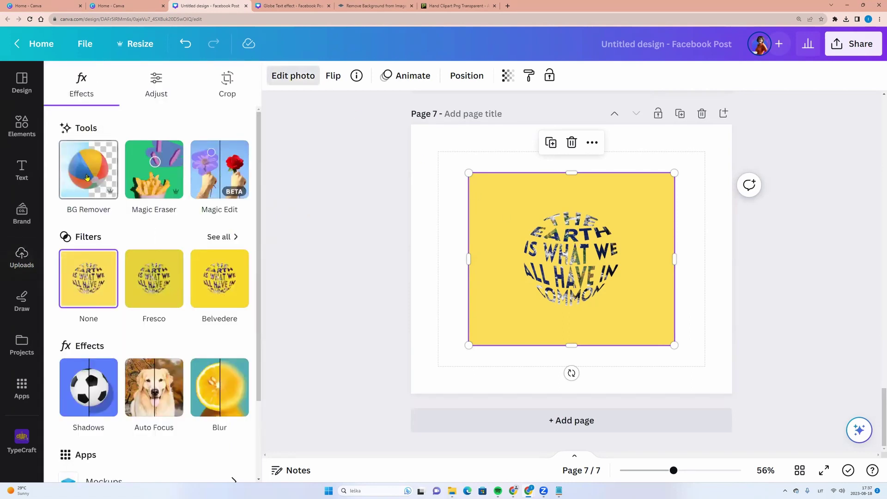
left_click(87, 177)
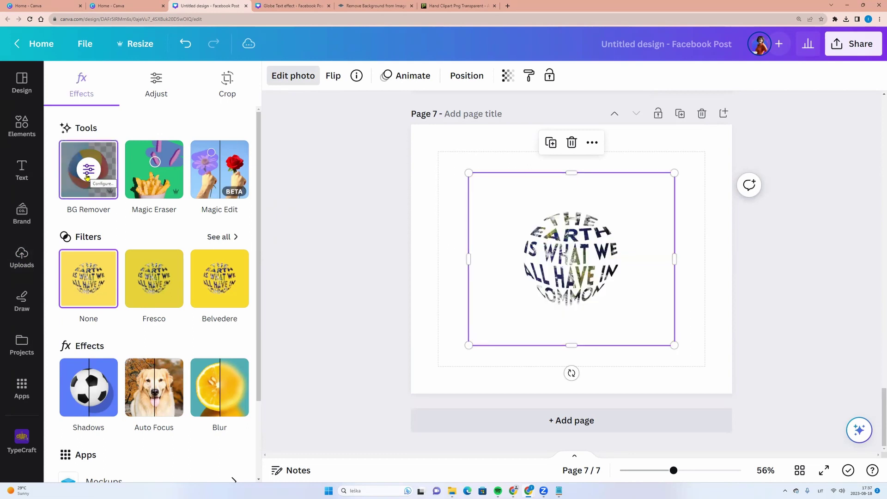
Crop the image's empty margins to the text, then enlarge and centre it on the page
left_click_drag(674, 259, 634, 260)
left_click_drag(469, 258, 502, 259)
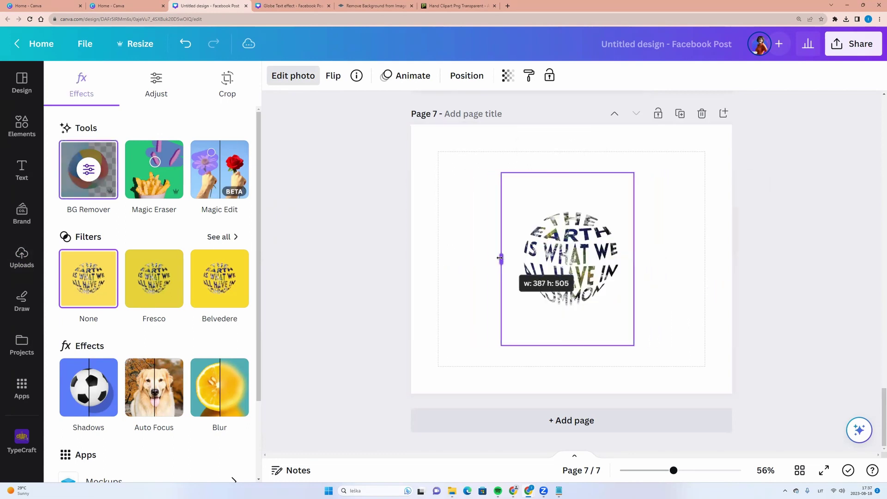
left_click_drag(568, 172, 568, 205)
left_click_drag(568, 345, 571, 312)
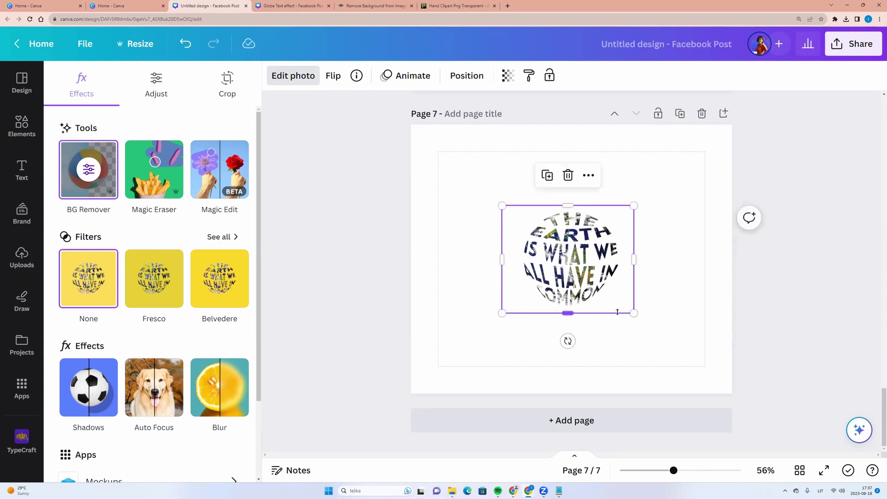
left_click_drag(634, 313, 674, 346)
left_click_drag(502, 206, 451, 164)
left_click_drag(575, 250, 583, 249)
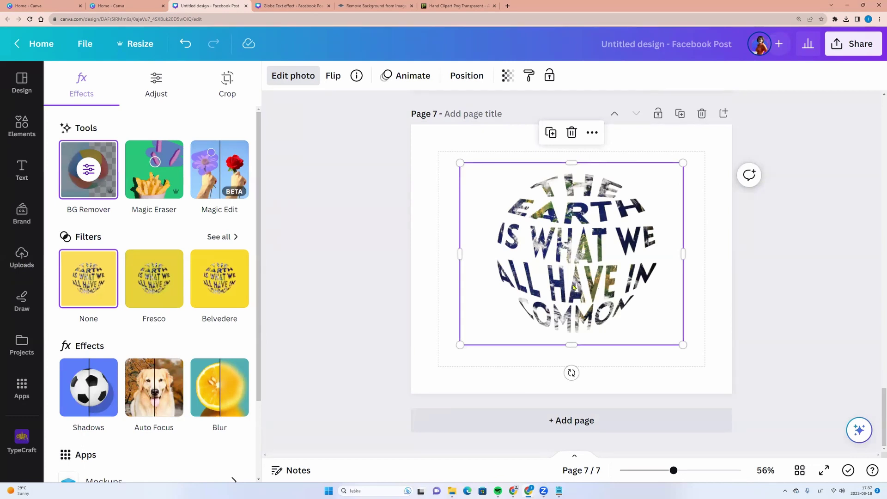
Upload 'Untitled design (2)' to remove.bg from its home page
left_click(305, 5)
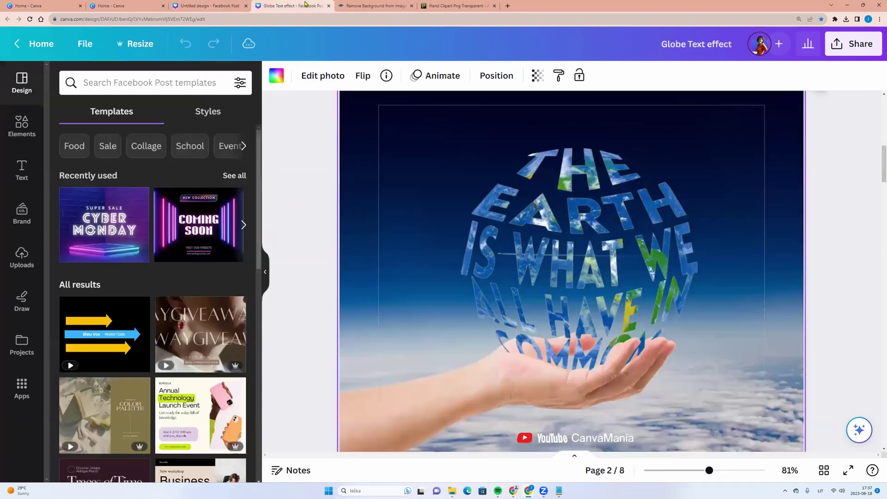
left_click(355, 6)
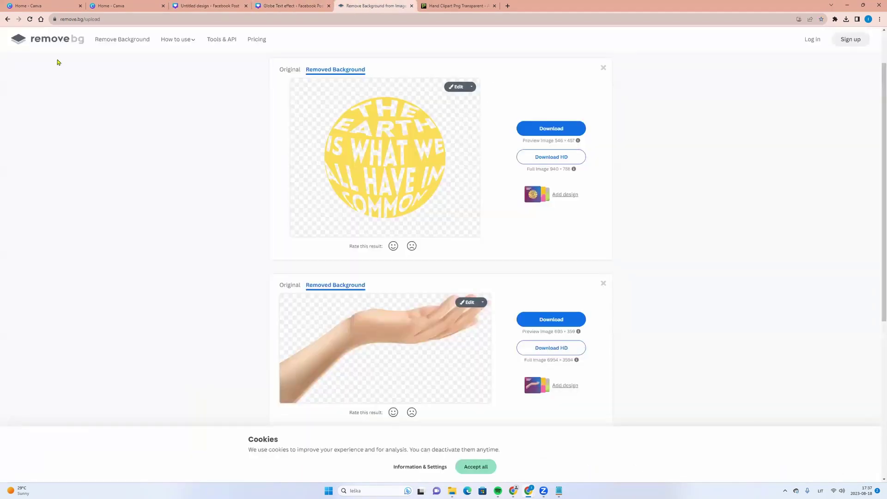
left_click(49, 40)
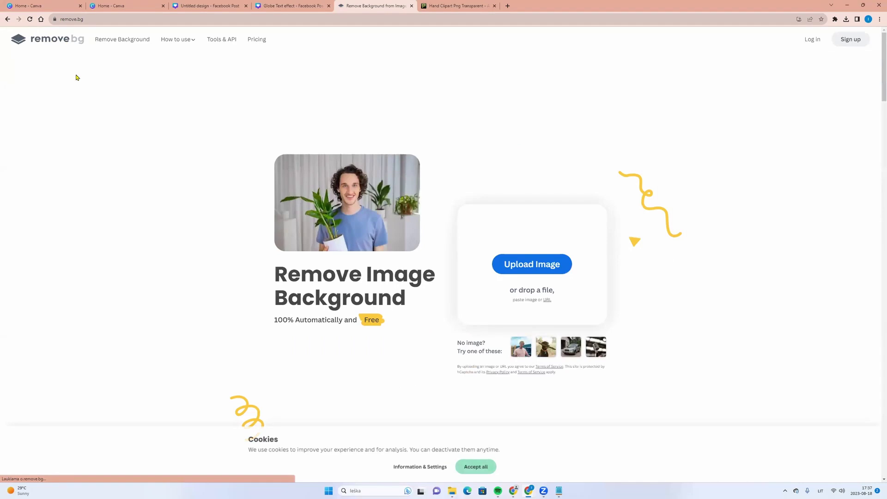
left_click(545, 264)
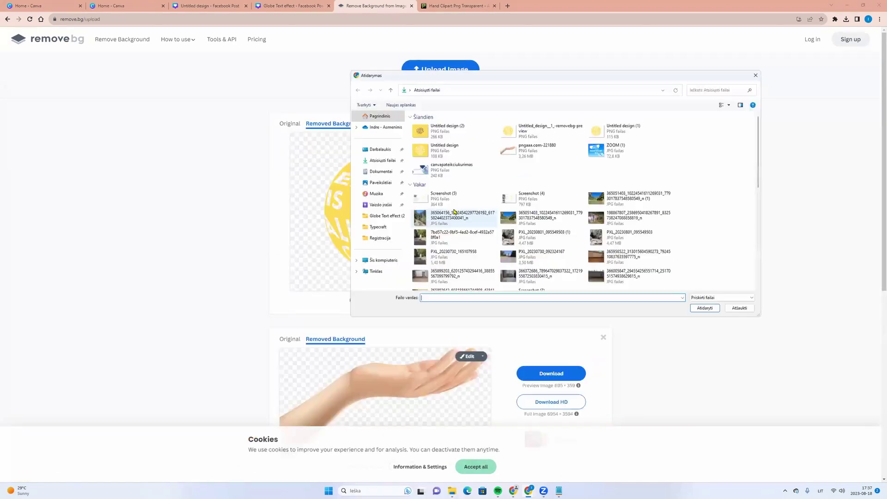
left_click(436, 161)
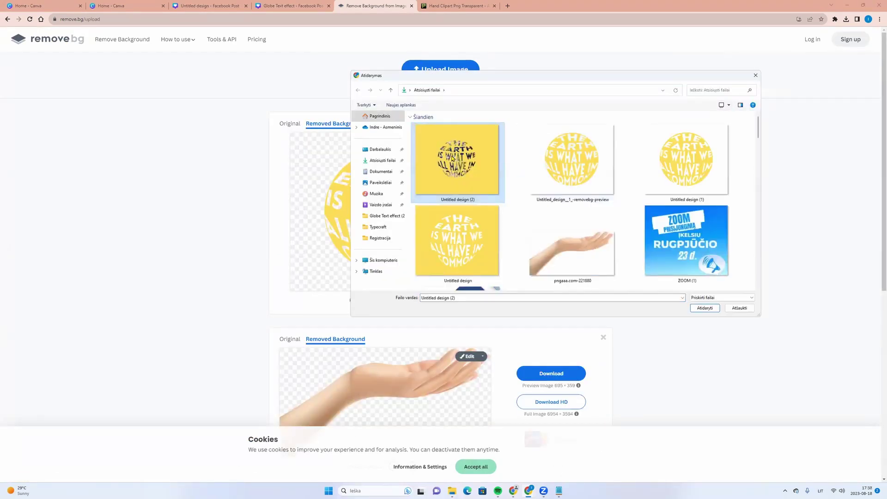
left_click(705, 308)
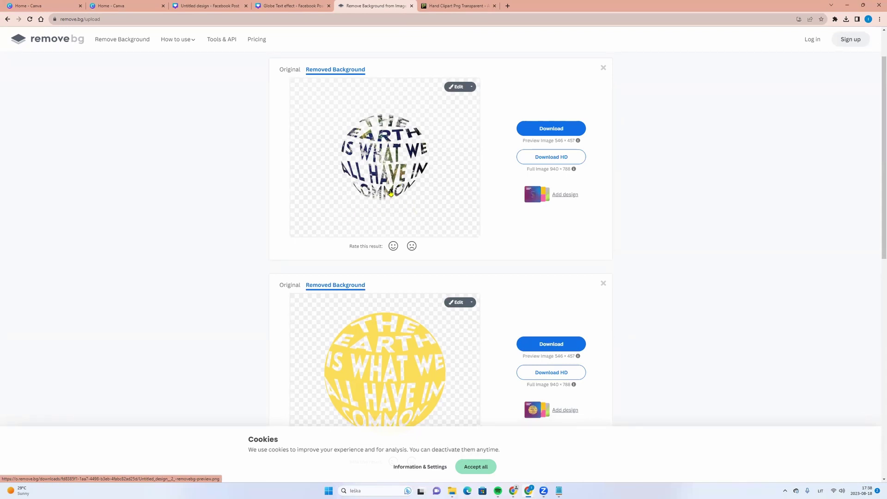
Download the transparent globe-text cut-out and add it to Canva's uploads
left_click(550, 135)
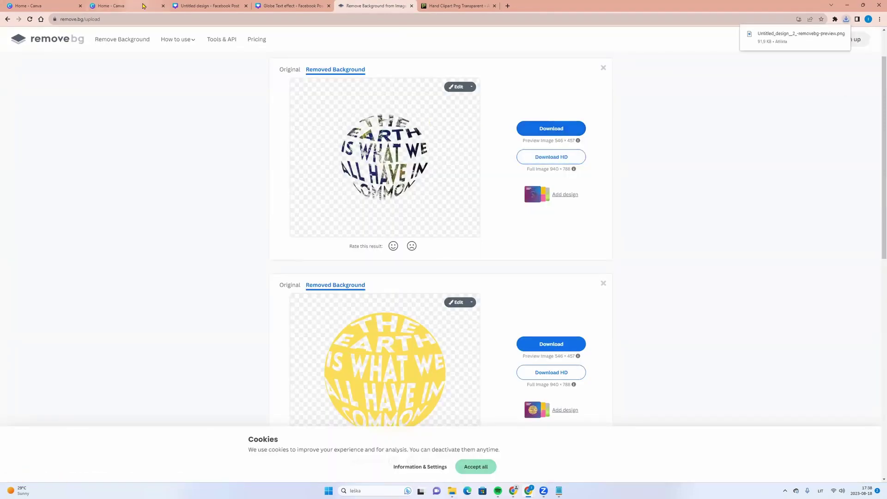
left_click(208, 6)
left_click_drag(429, 330, 89, 157)
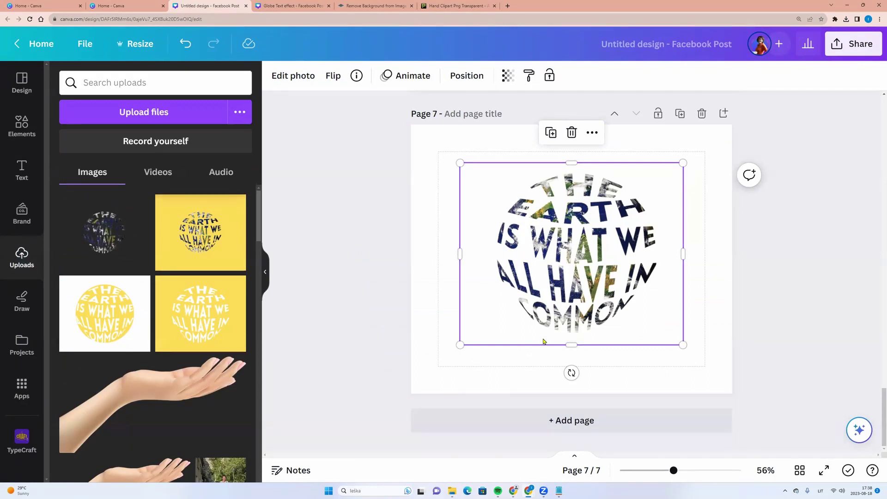
Duplicate the hand-on-sky page 3 and move the copy to the end as page 8
scroll(528, 350, "up", 3)
scroll(640, 347, "up", 15)
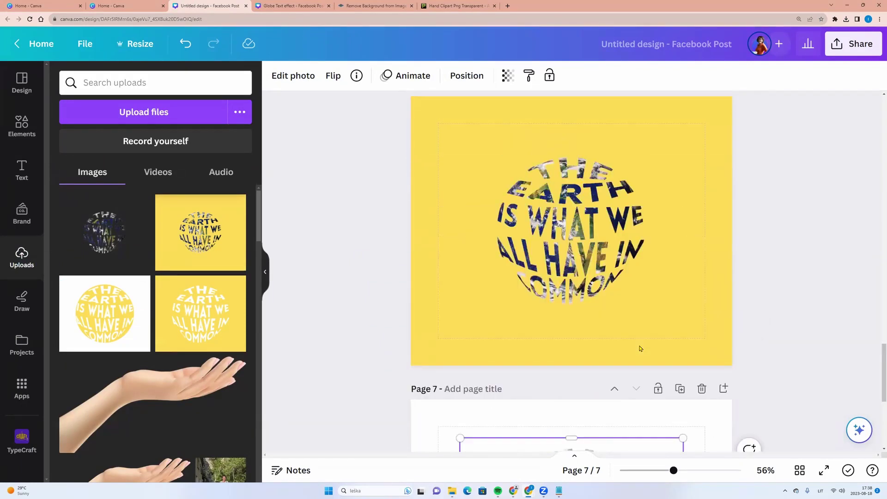
scroll(640, 348, "up", 9)
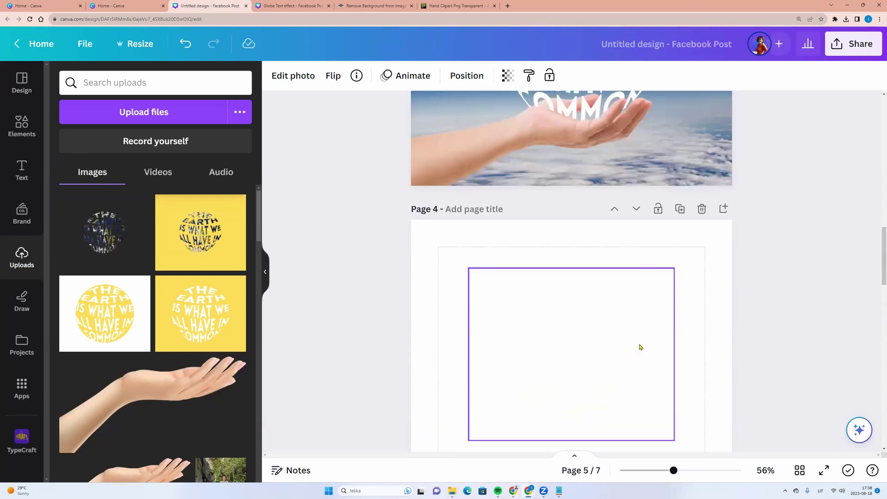
left_click(680, 148)
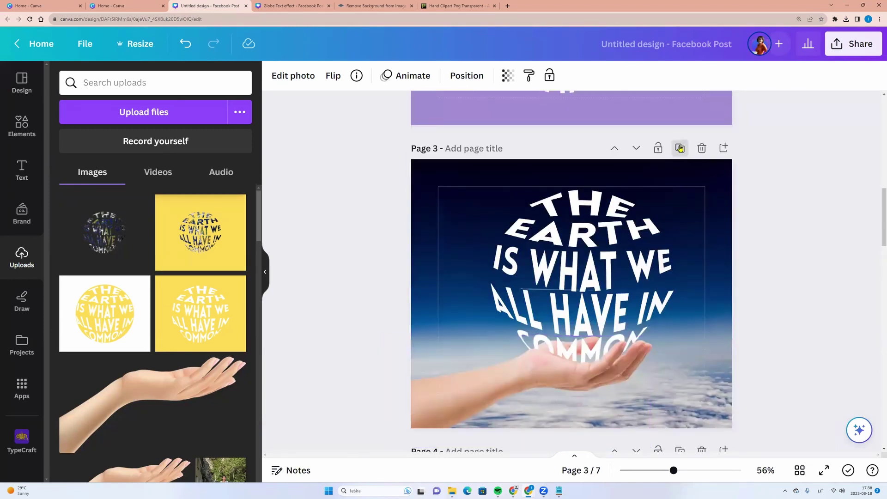
left_click(636, 149)
left_click(637, 149)
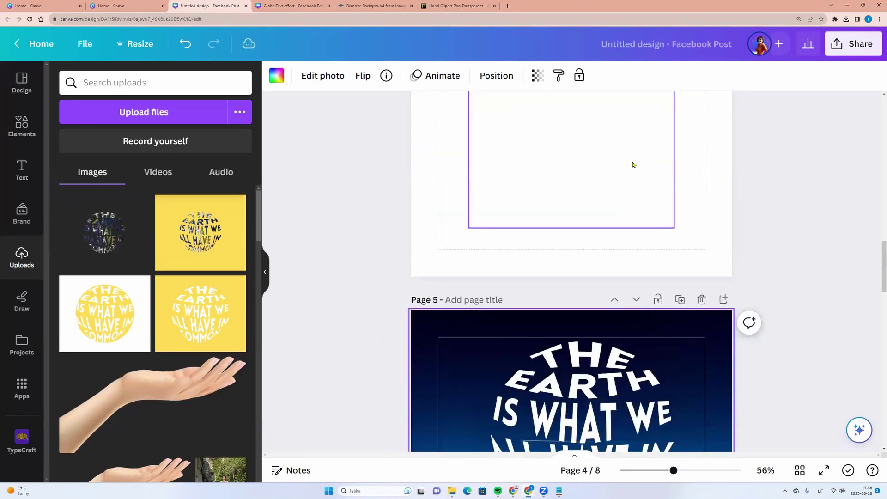
left_click(636, 148)
left_click(636, 148)
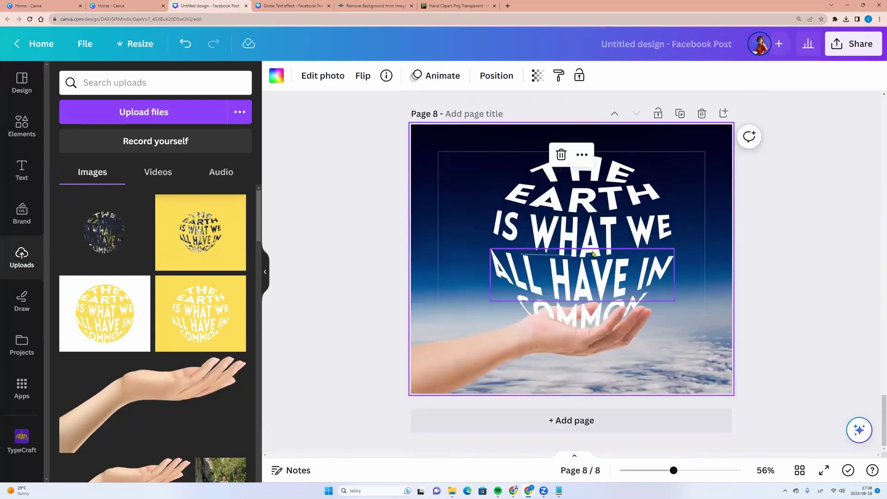
Delete the text elements THE, EARTH, IS WHAT WE, ALL HAVE IN and COMMON from the new page
left_click(604, 170)
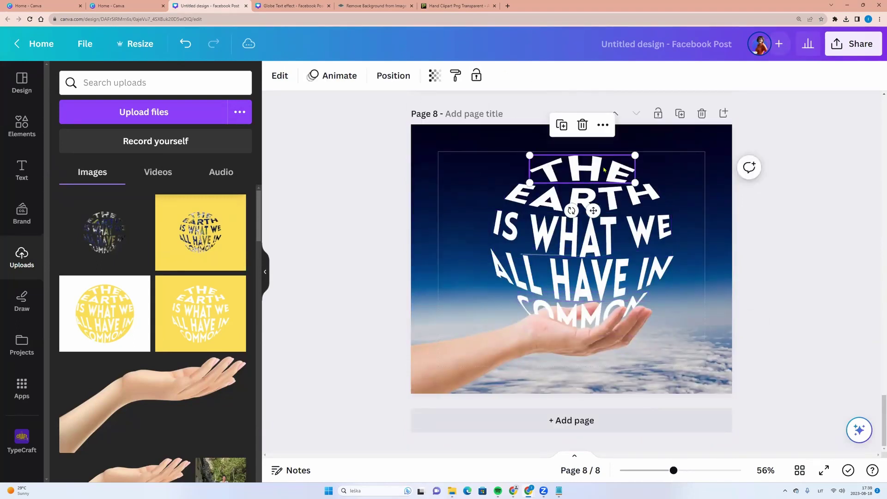
key("Delete")
left_click(601, 197)
key("Delete")
left_click(598, 231)
key("Delete")
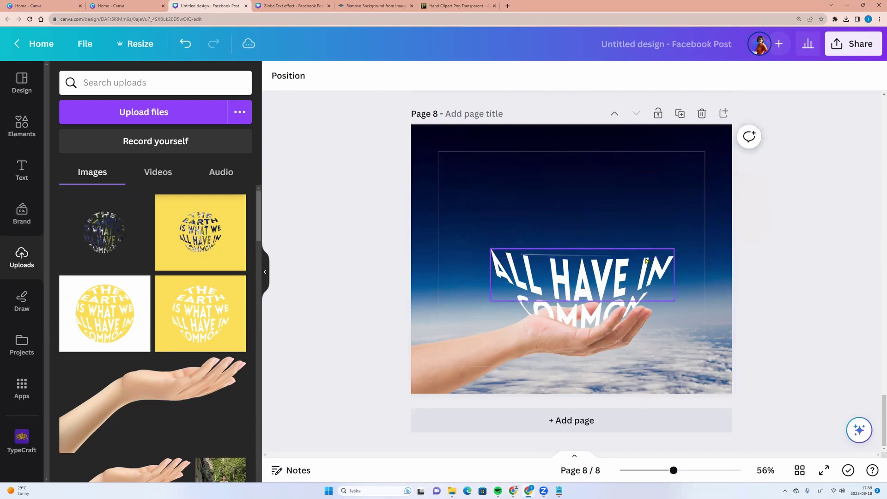
left_click(596, 282)
key("Delete")
left_click(591, 305)
key("Delete")
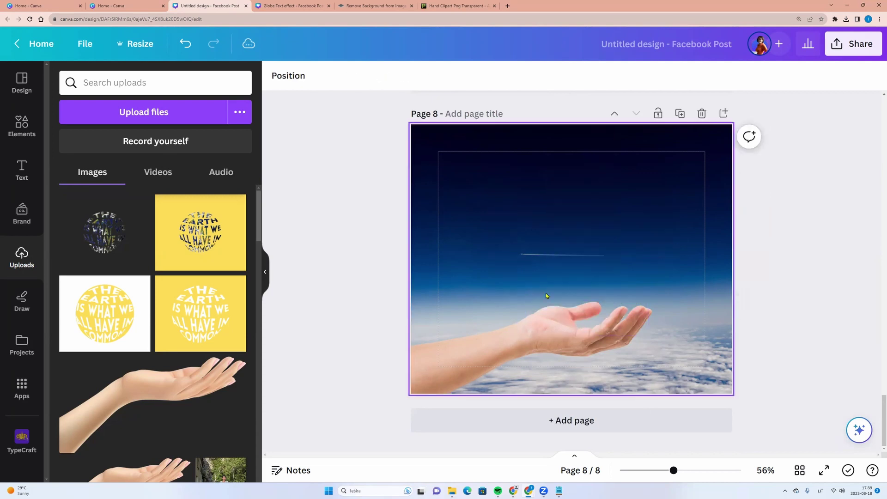
scroll(546, 293, "up", 2)
scroll(547, 291, "up", 3)
Bring the Earth-filled word-globe from page 7 onto page 8 above the palm, resized and layered behind the front hand
left_click(508, 180)
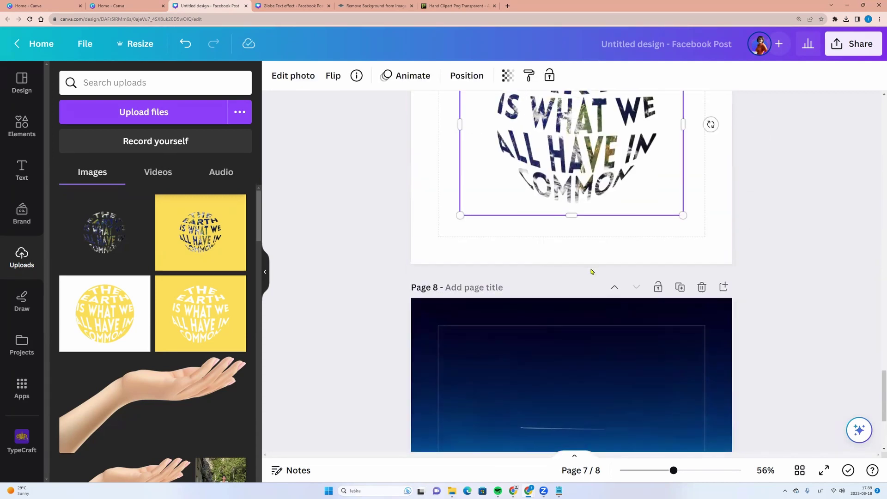
scroll(507, 176, "up", 2)
left_click_drag(584, 277, 606, 290)
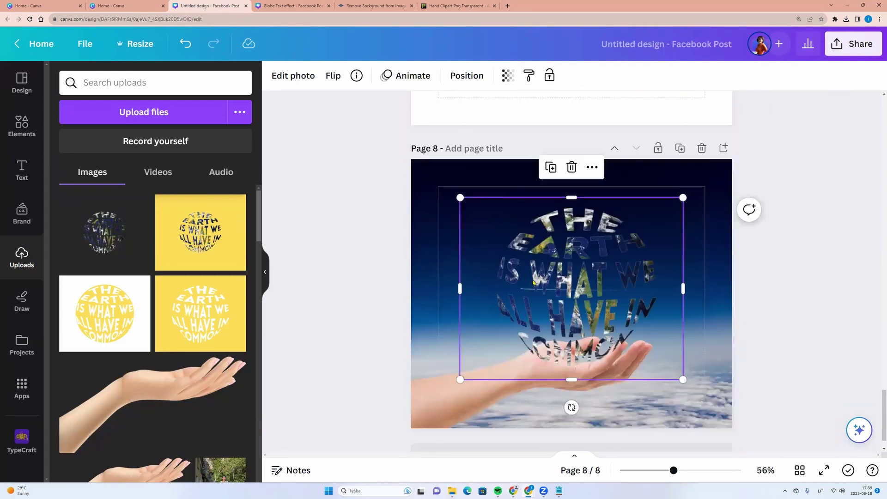
mouse_move(683, 198)
left_mouse_down()
mouse_move(674, 206)
mouse_move(681, 198)
left_mouse_up()
left_click_drag(586, 240, 593, 242)
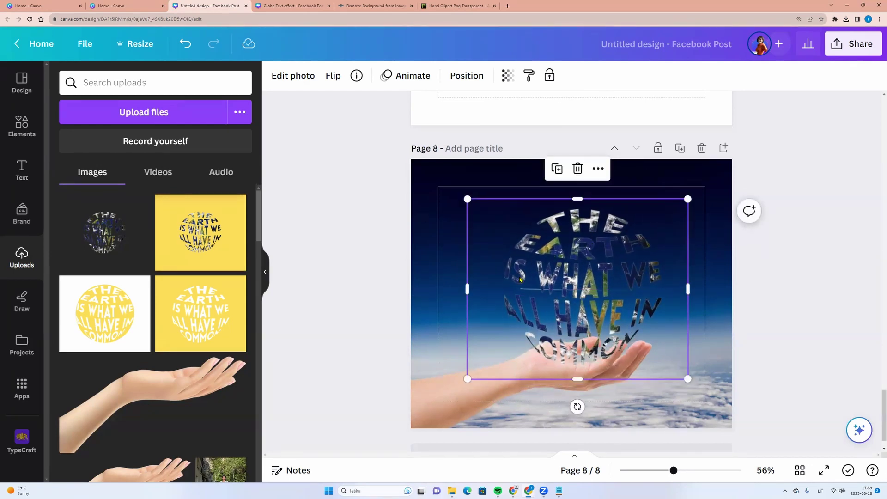
left_click(466, 75)
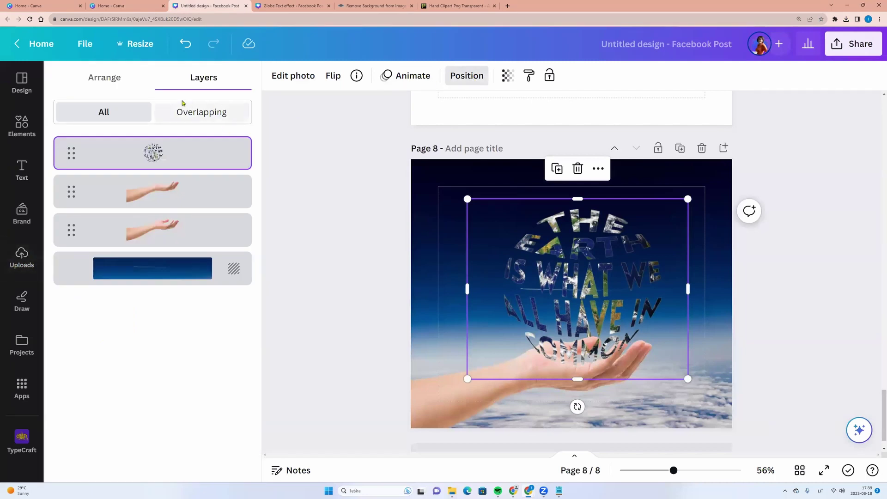
left_click_drag(161, 154, 161, 213)
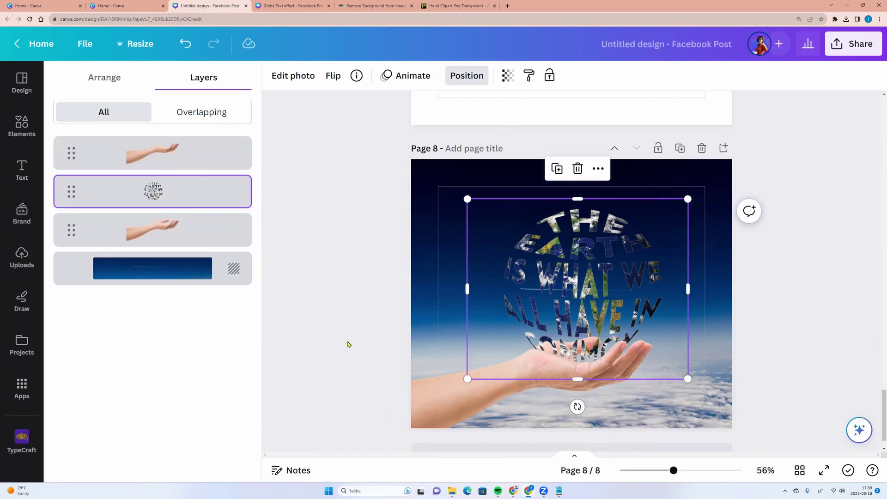